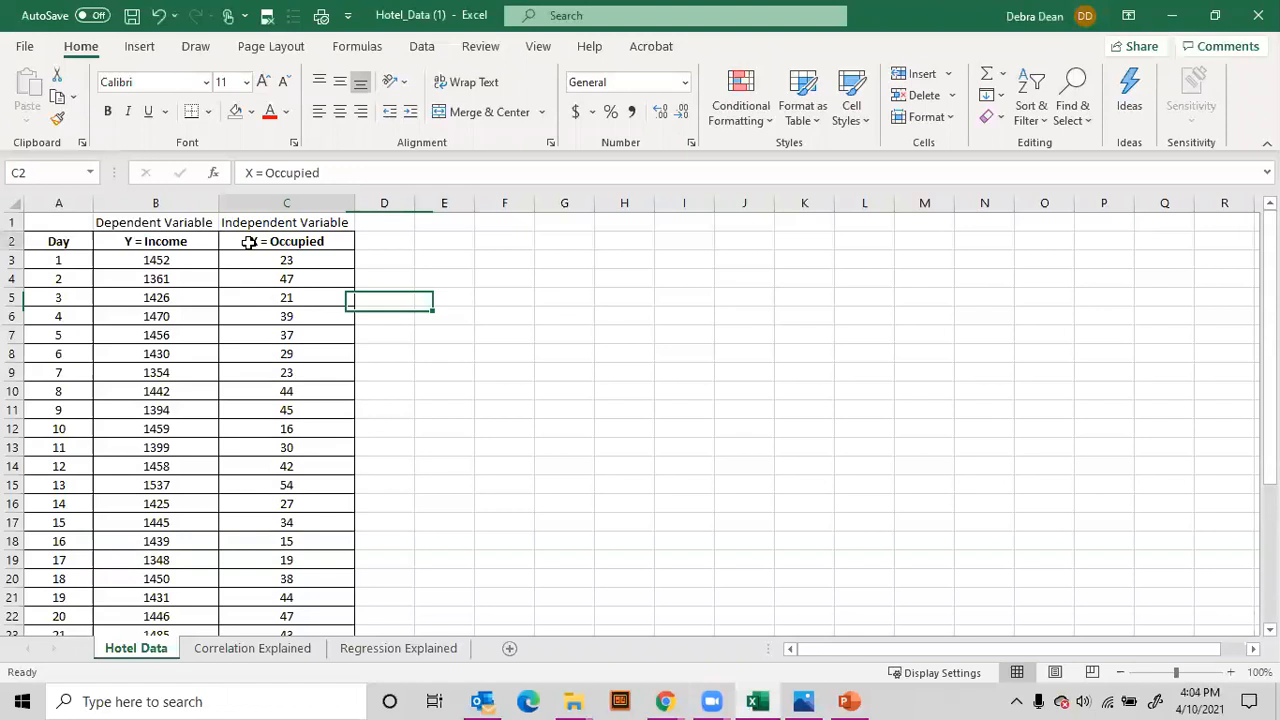
Step: Add filters to the Day, Y = Income and X = Occupied headers in row 2
{"action": "left_click_drag", "start_coordinate": [330, 244], "coordinate": [60, 245]}
{"action": "left_click", "coordinate": [425, 48]}
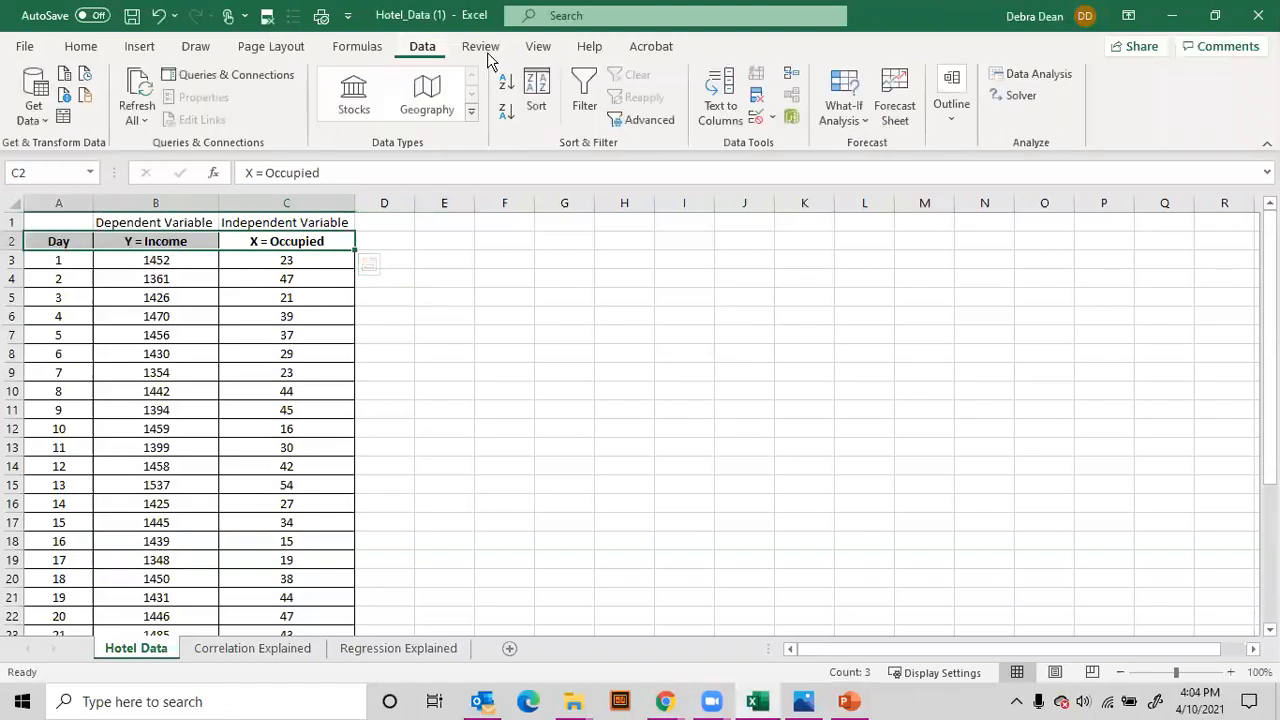
{"action": "left_click", "coordinate": [585, 100]}
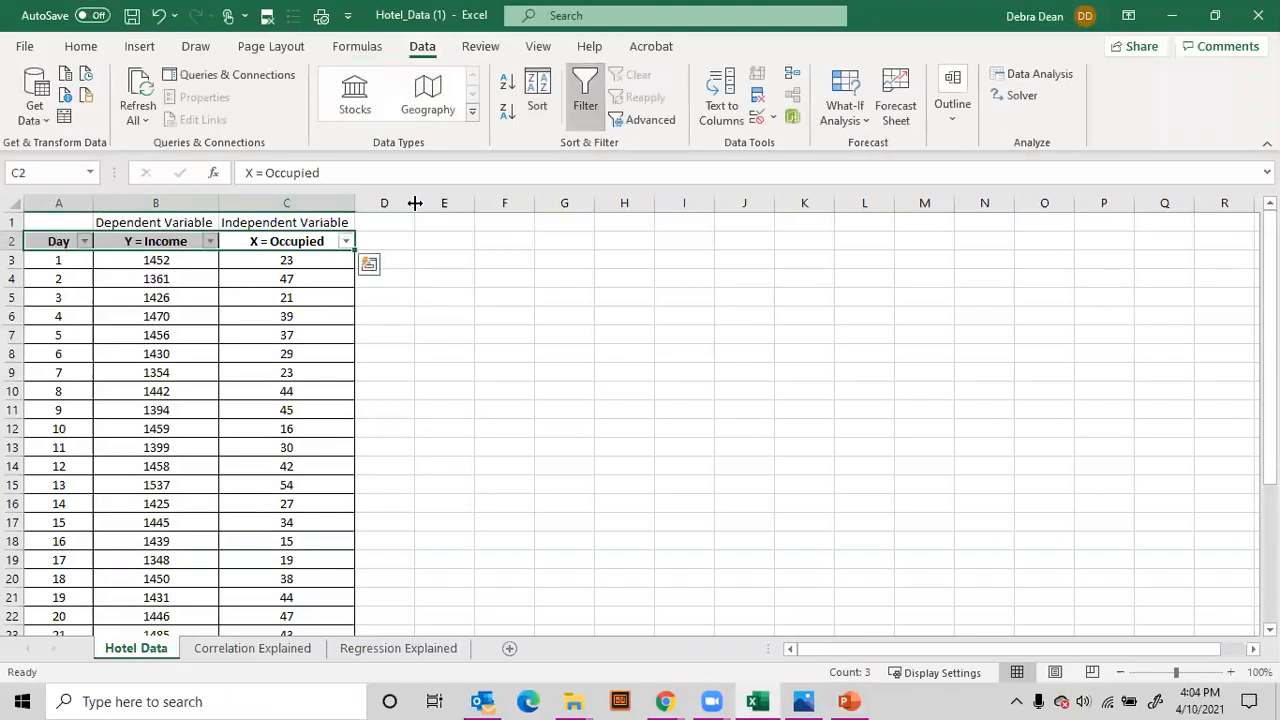
Step: Filter X = Occupied to 51, 54 and 61 and select the matching income values to check their average
{"action": "left_click", "coordinate": [345, 242]}
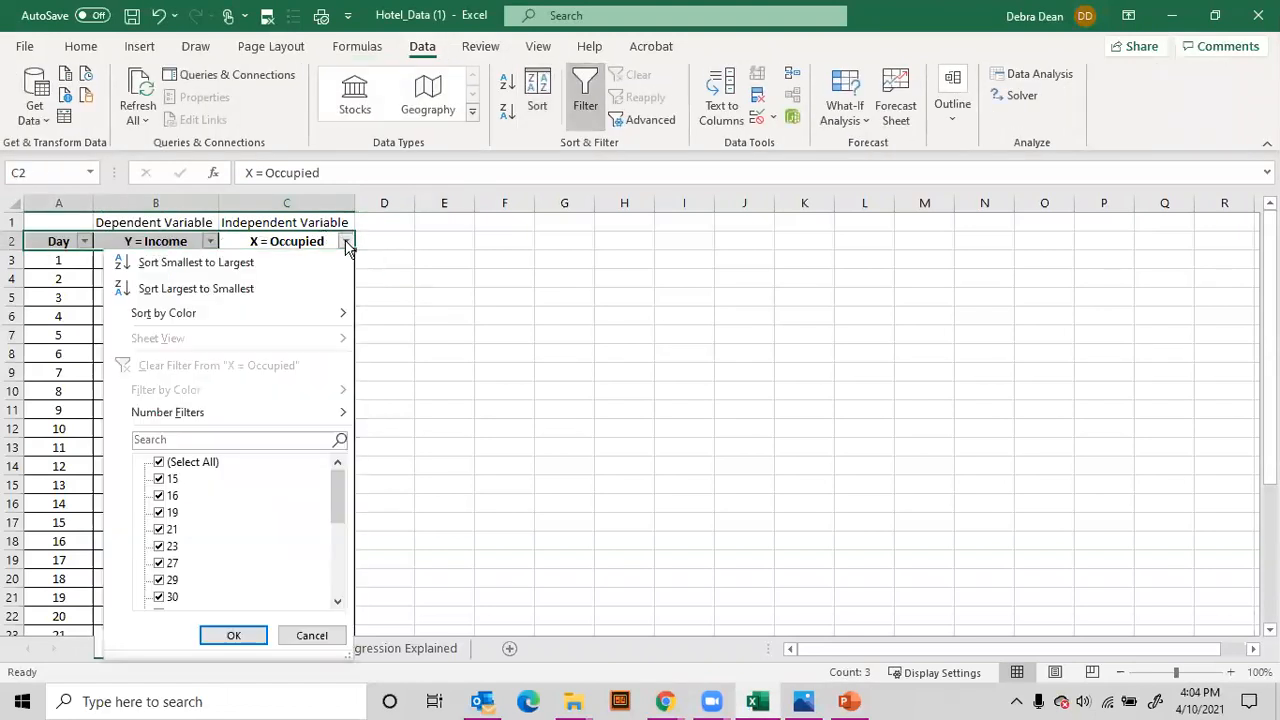
{"action": "left_click_drag", "start_coordinate": [338, 495], "coordinate": [365, 612]}
{"action": "left_click_drag", "start_coordinate": [337, 562], "coordinate": [333, 603]}
{"action": "left_click", "coordinate": [158, 461]}
{"action": "left_click", "coordinate": [160, 596]}
{"action": "left_click", "coordinate": [160, 580]}
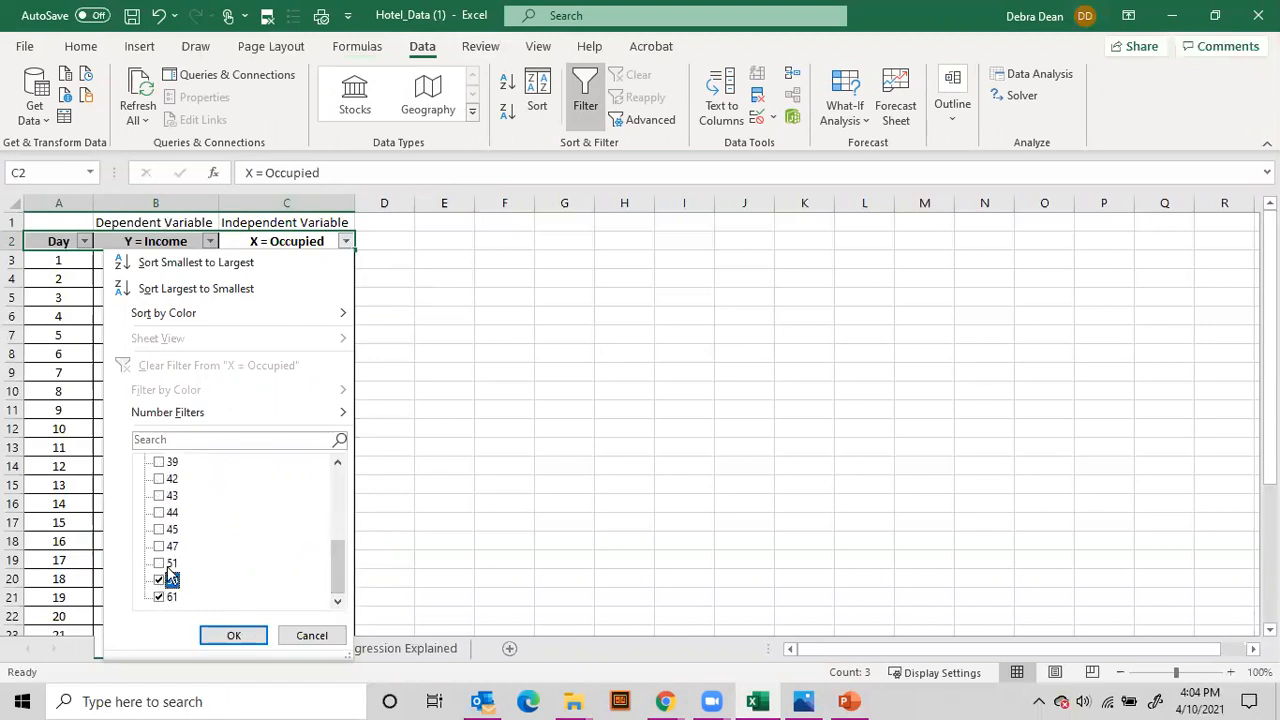
{"action": "left_click", "coordinate": [160, 563]}
{"action": "left_click", "coordinate": [233, 636]}
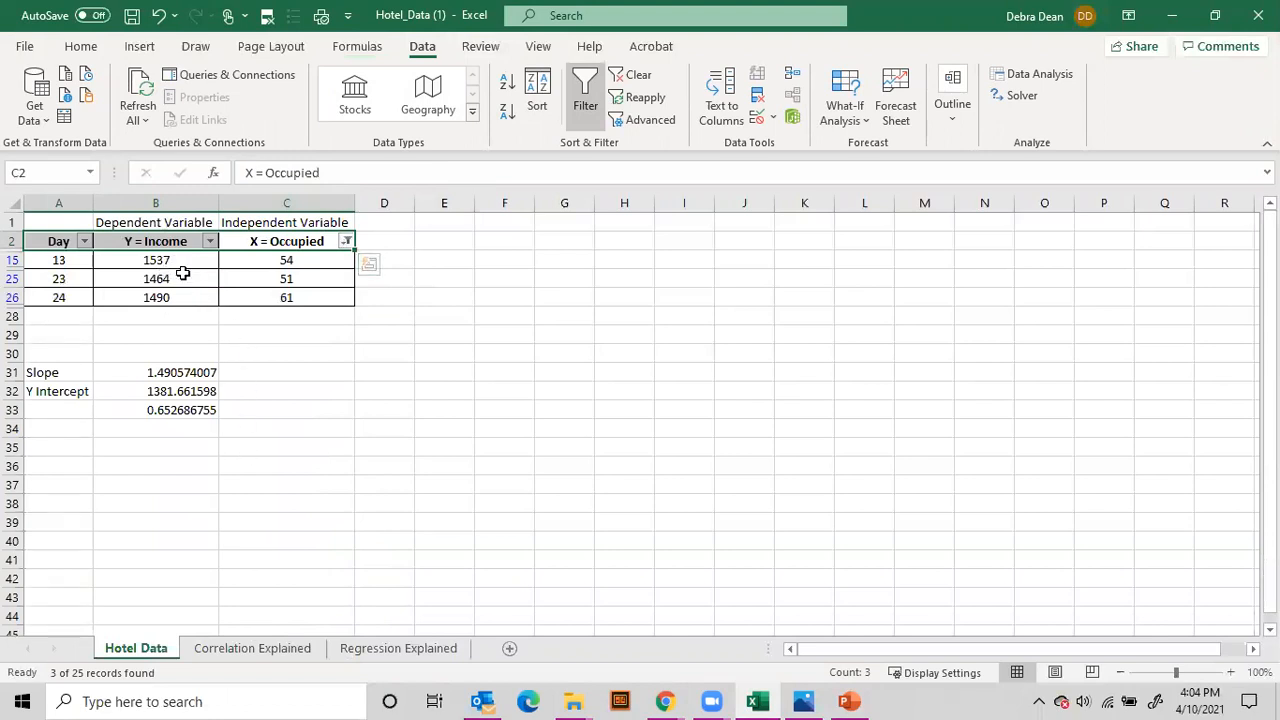
{"action": "left_click_drag", "start_coordinate": [172, 263], "coordinate": [176, 298]}
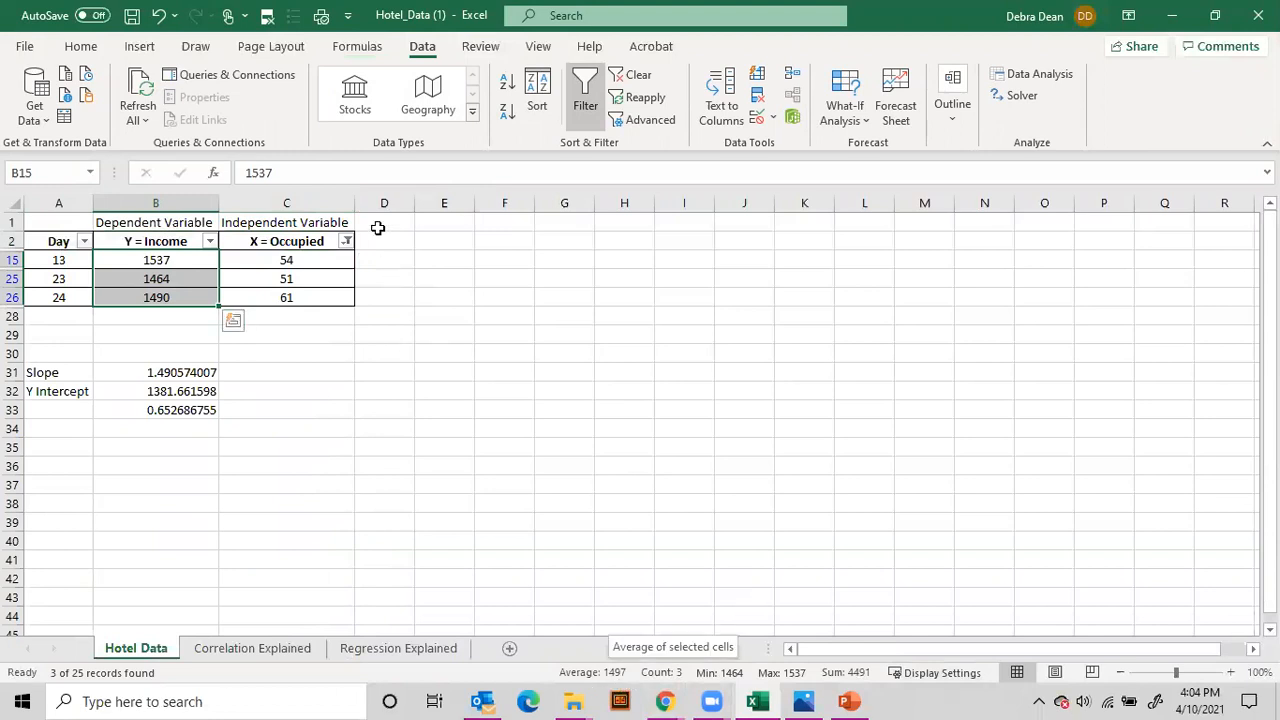
Step: Filter X = Occupied to 15, 16 and 19 and select the matching income values to check their average
{"action": "left_click", "coordinate": [345, 242]}
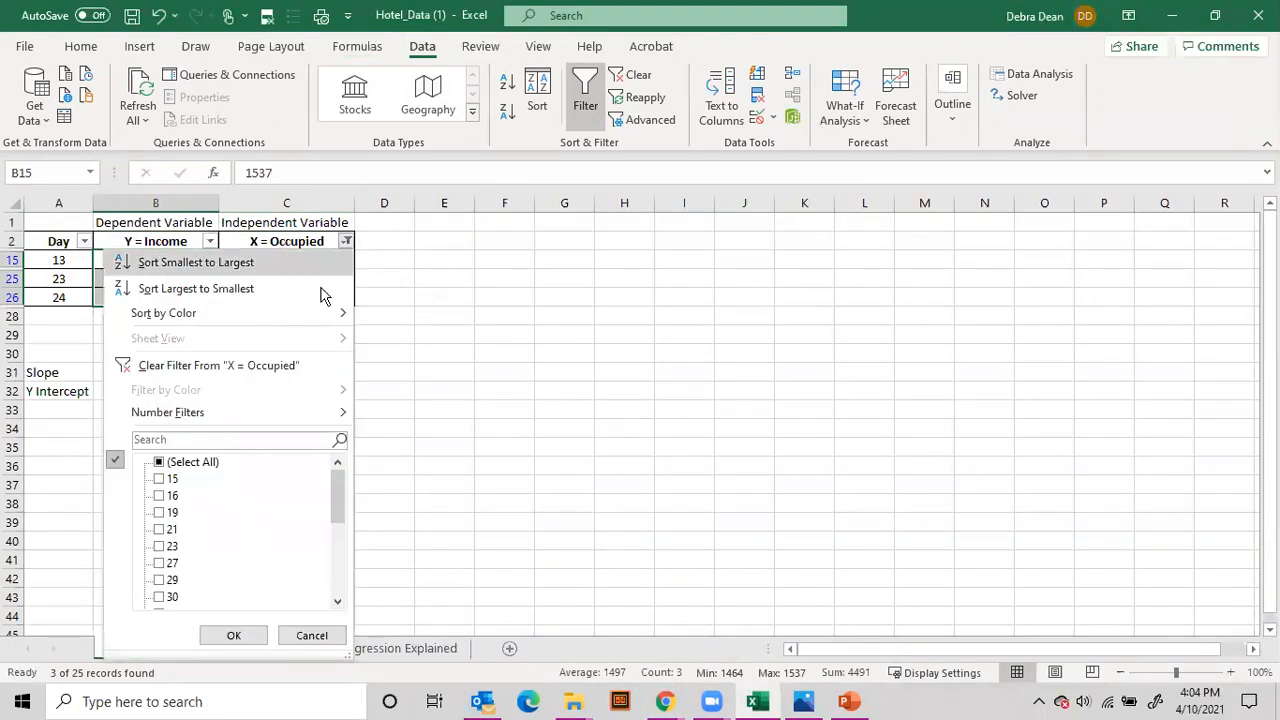
{"action": "left_click", "coordinate": [160, 463]}
{"action": "left_click", "coordinate": [160, 463]}
{"action": "left_click", "coordinate": [160, 479]}
{"action": "left_click", "coordinate": [160, 496]}
{"action": "left_click", "coordinate": [160, 513]}
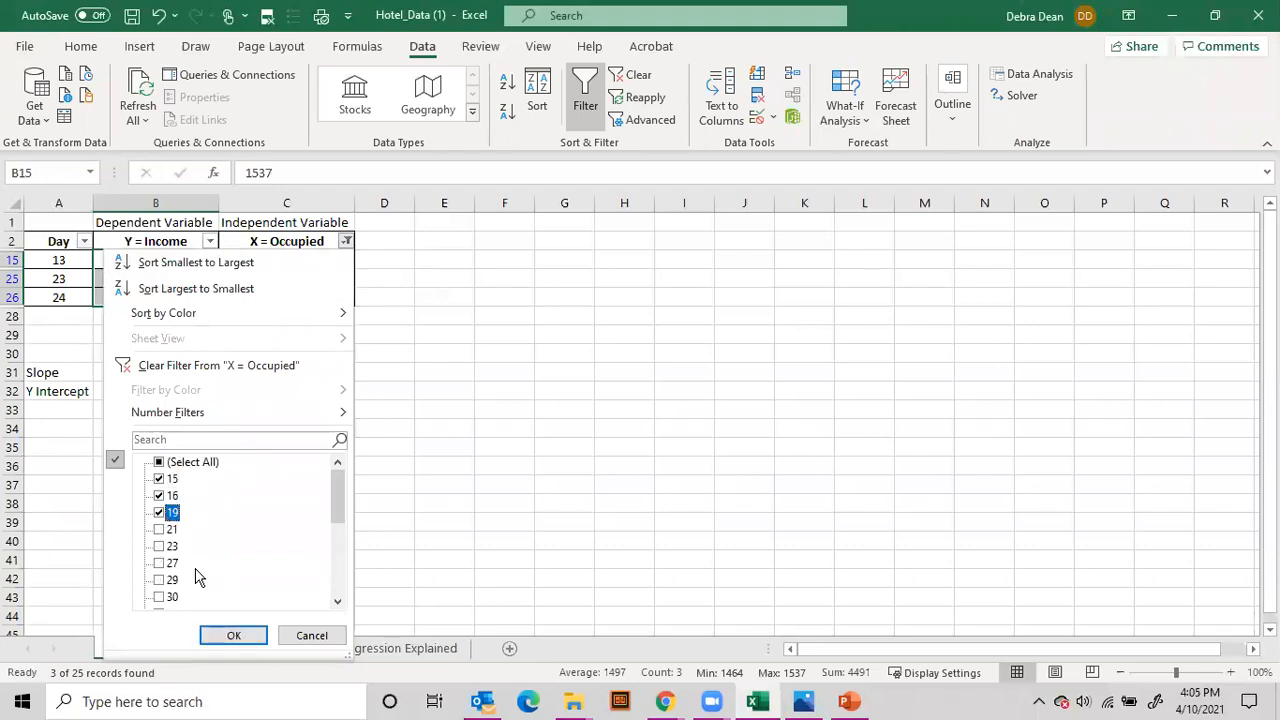
{"action": "left_click", "coordinate": [230, 637]}
{"action": "left_click_drag", "start_coordinate": [189, 259], "coordinate": [186, 292]}
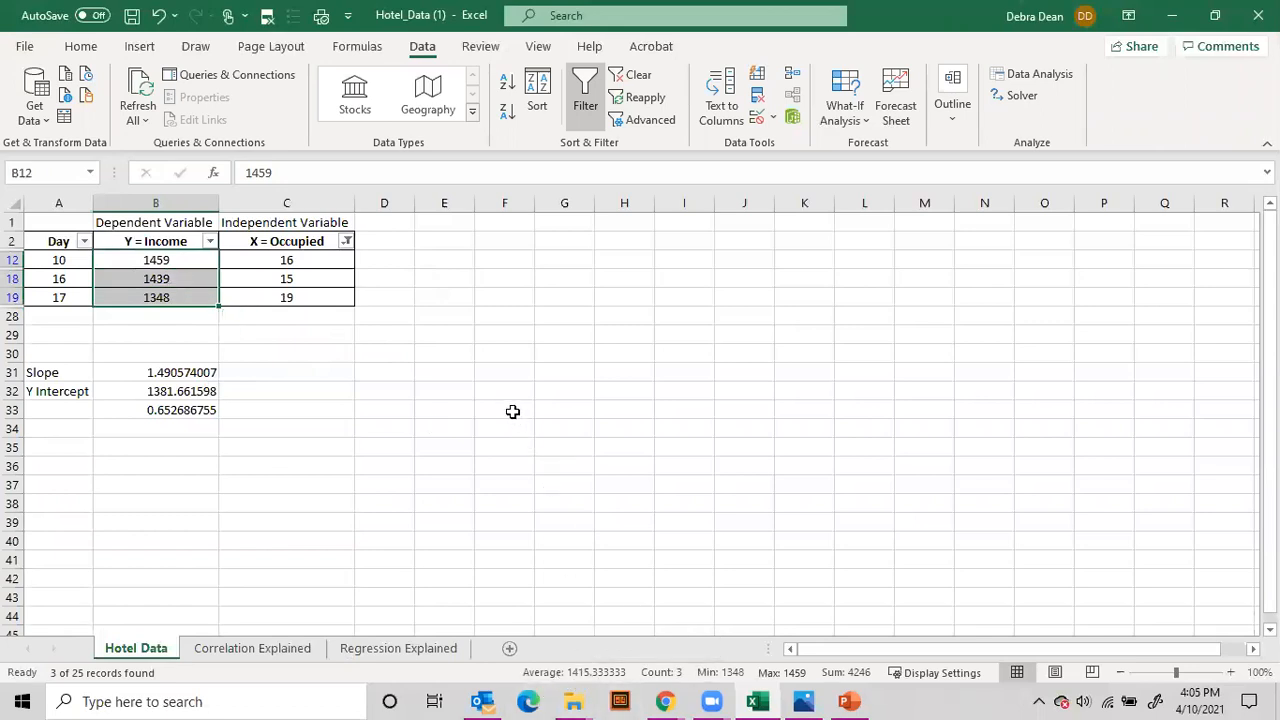
Step: Clear the filter on the hotel data and delete the square-root formula in cell B33 beneath the Y Intercept
{"action": "left_click", "coordinate": [636, 80]}
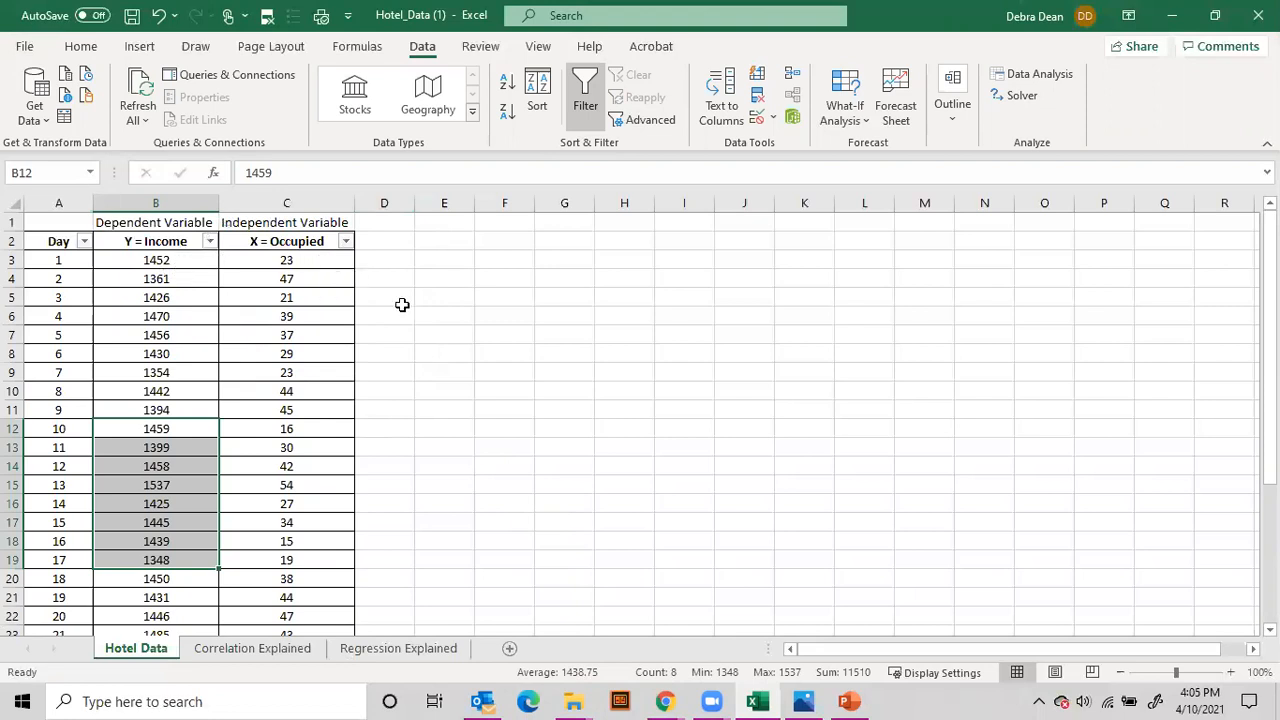
{"action": "scroll", "coordinate": [331, 340], "scroll_direction": "down", "scroll_amount": 5}
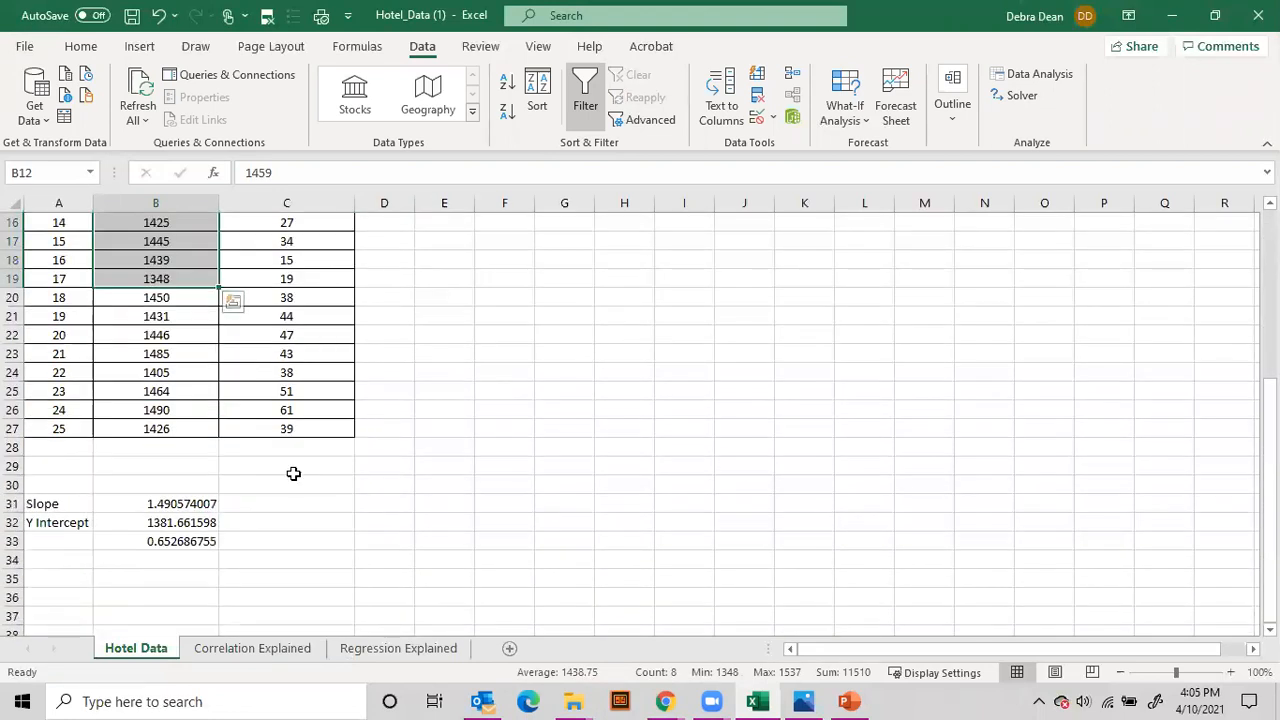
{"action": "left_click", "coordinate": [172, 541]}
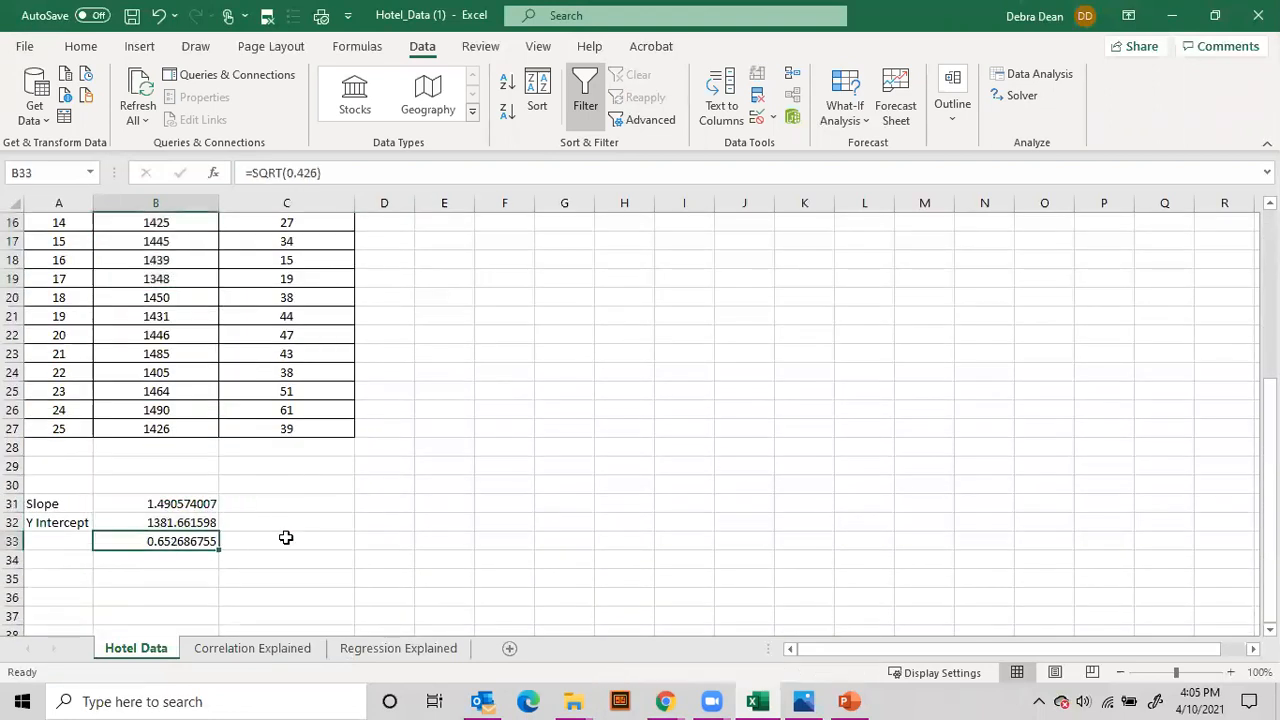
{"action": "key", "text": "Delete"}
{"action": "left_click_drag", "start_coordinate": [362, 484], "coordinate": [329, 470]}
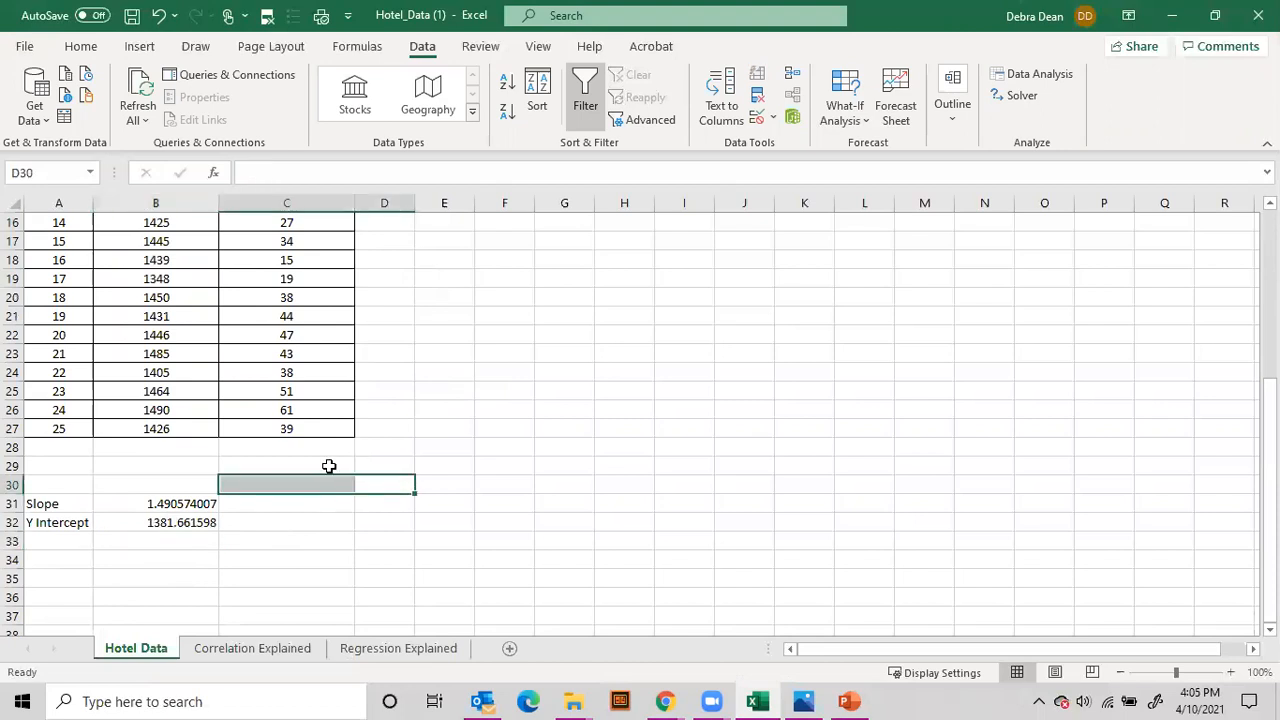
{"action": "left_click", "coordinate": [242, 453]}
{"action": "left_click_drag", "start_coordinate": [40, 503], "coordinate": [166, 522]}
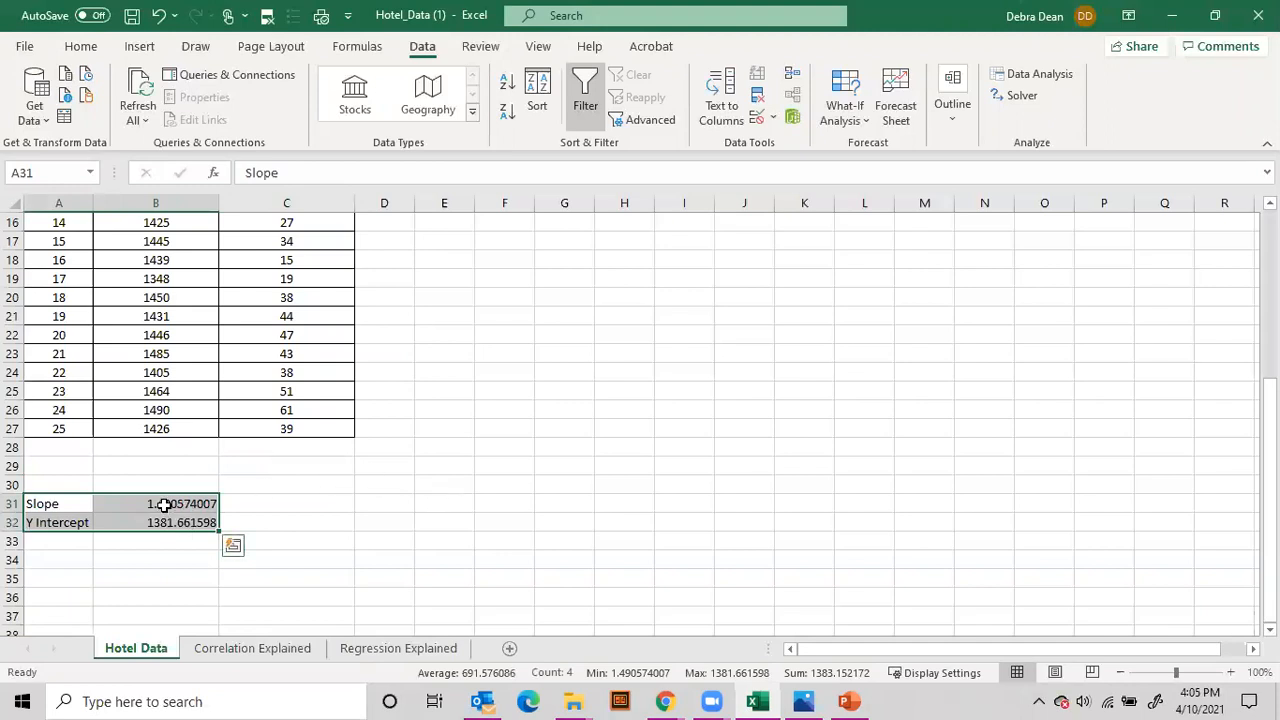
{"action": "left_click", "coordinate": [232, 502]}
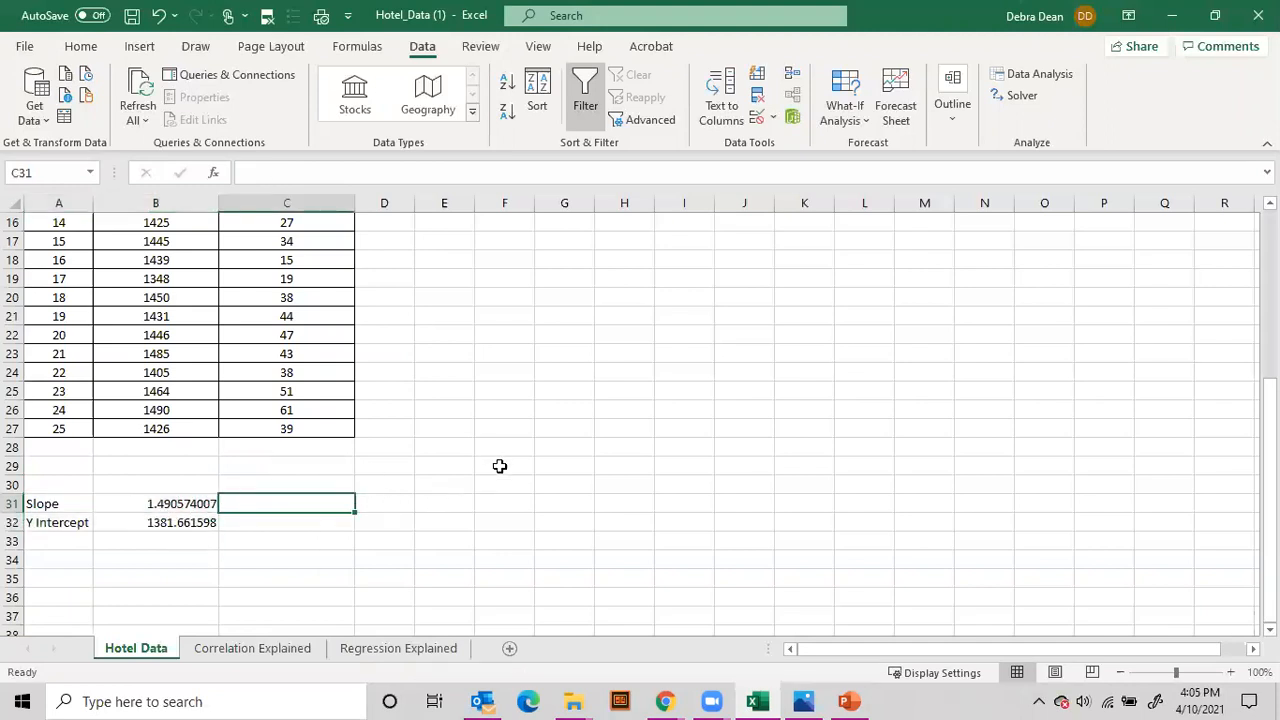
Step: Run a Correlation analysis on $B$2:$C$27, grouped by columns with labels in the first row, and output it to a new worksheet
{"action": "scroll", "coordinate": [395, 456], "scroll_direction": "up", "scroll_amount": 5}
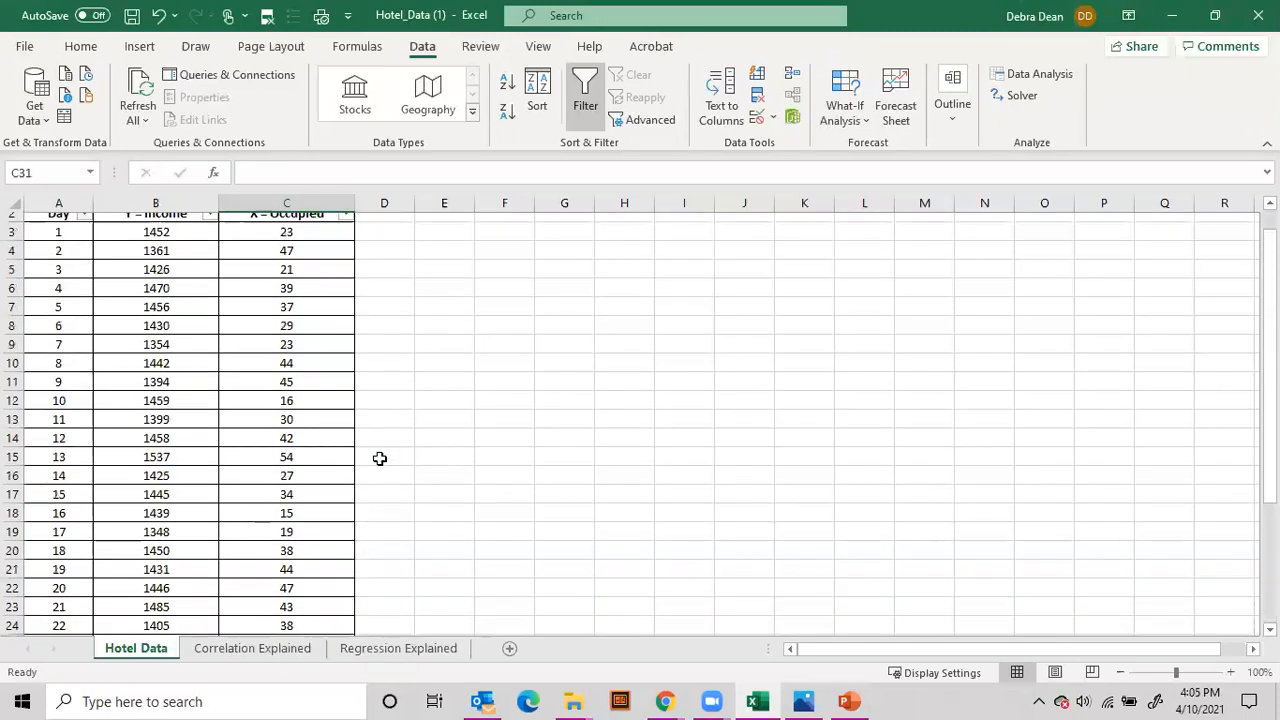
{"action": "scroll", "coordinate": [380, 458], "scroll_direction": "up", "scroll_amount": 1}
{"action": "left_click", "coordinate": [165, 279]}
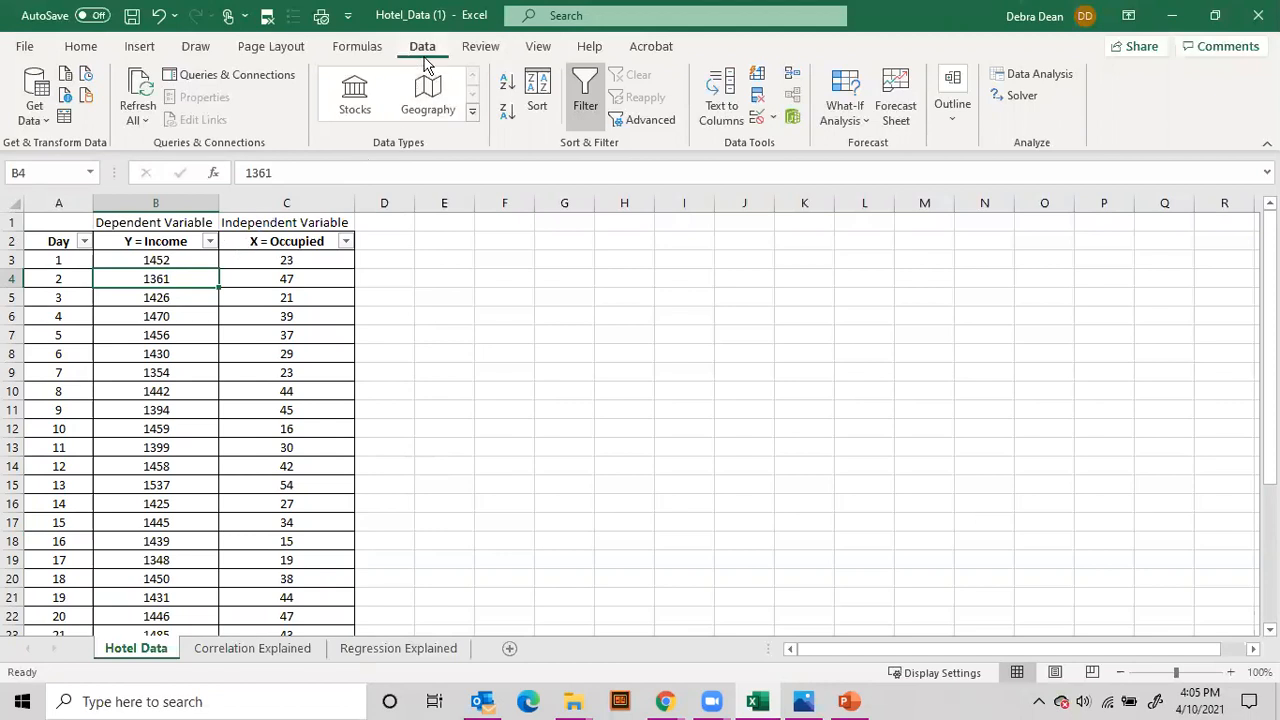
{"action": "left_click", "coordinate": [1038, 74]}
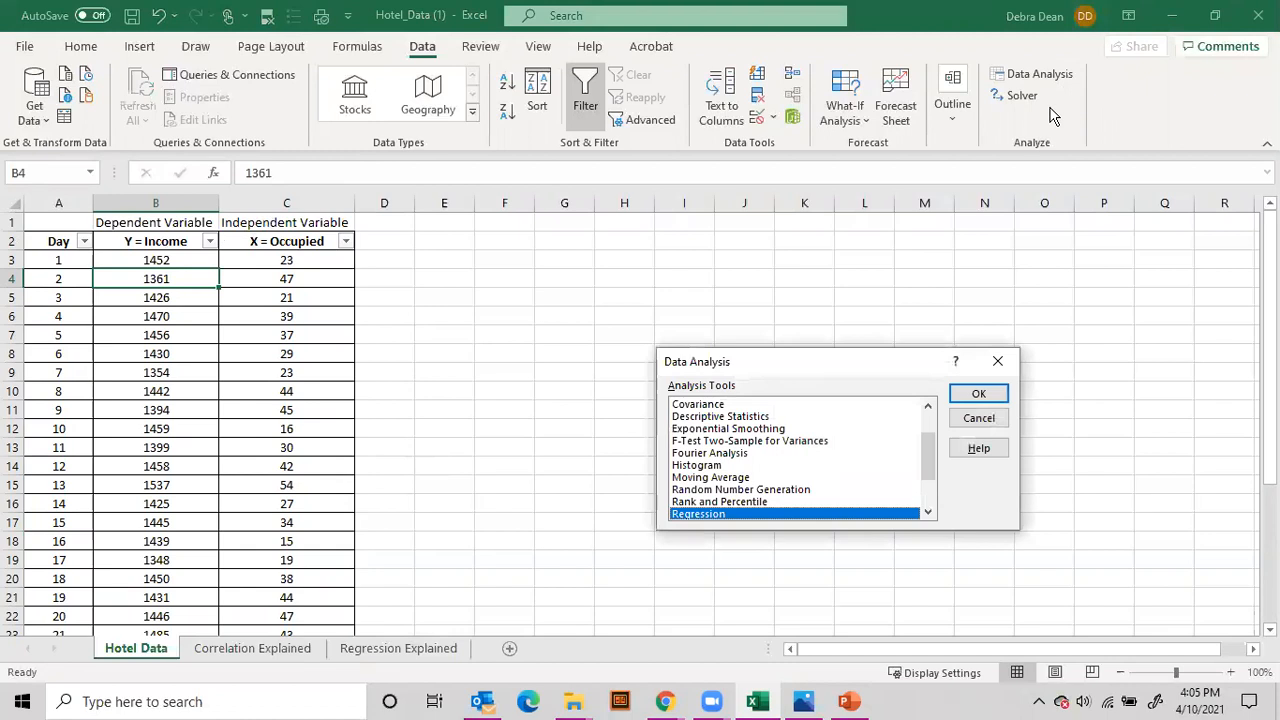
{"action": "scroll", "coordinate": [706, 490], "scroll_direction": "up", "scroll_amount": 2}
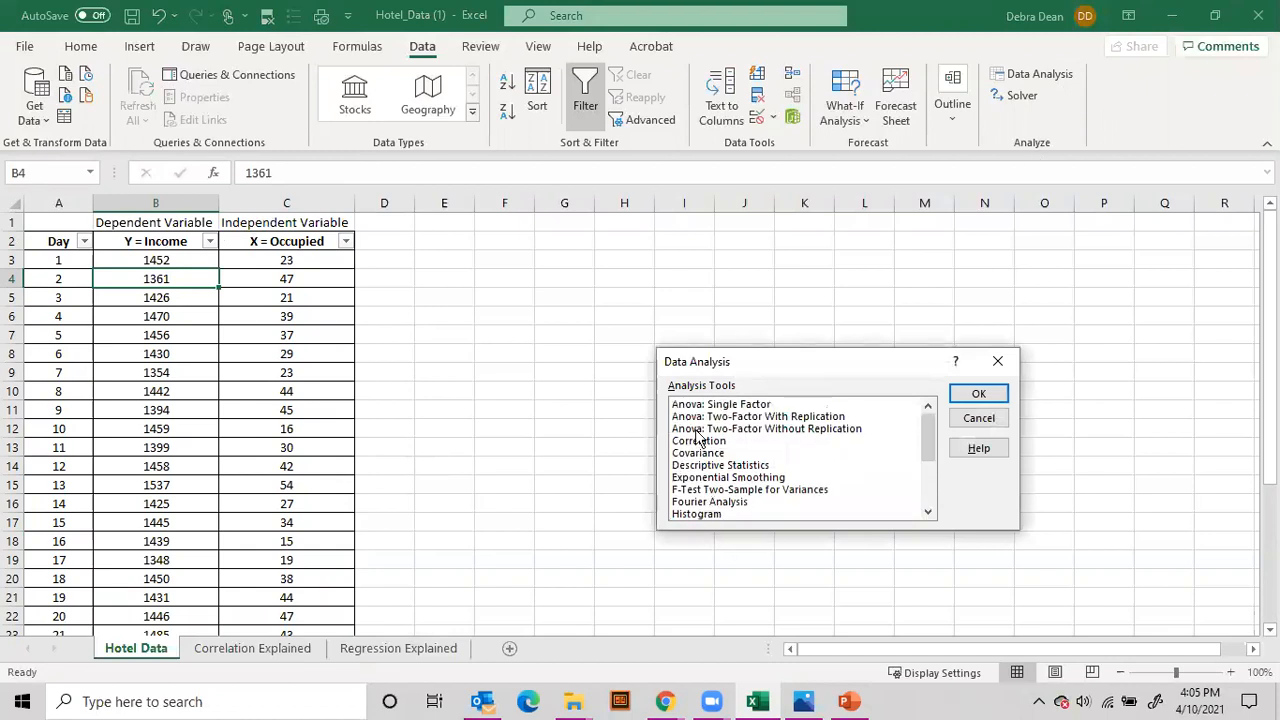
{"action": "double_click", "coordinate": [699, 441]}
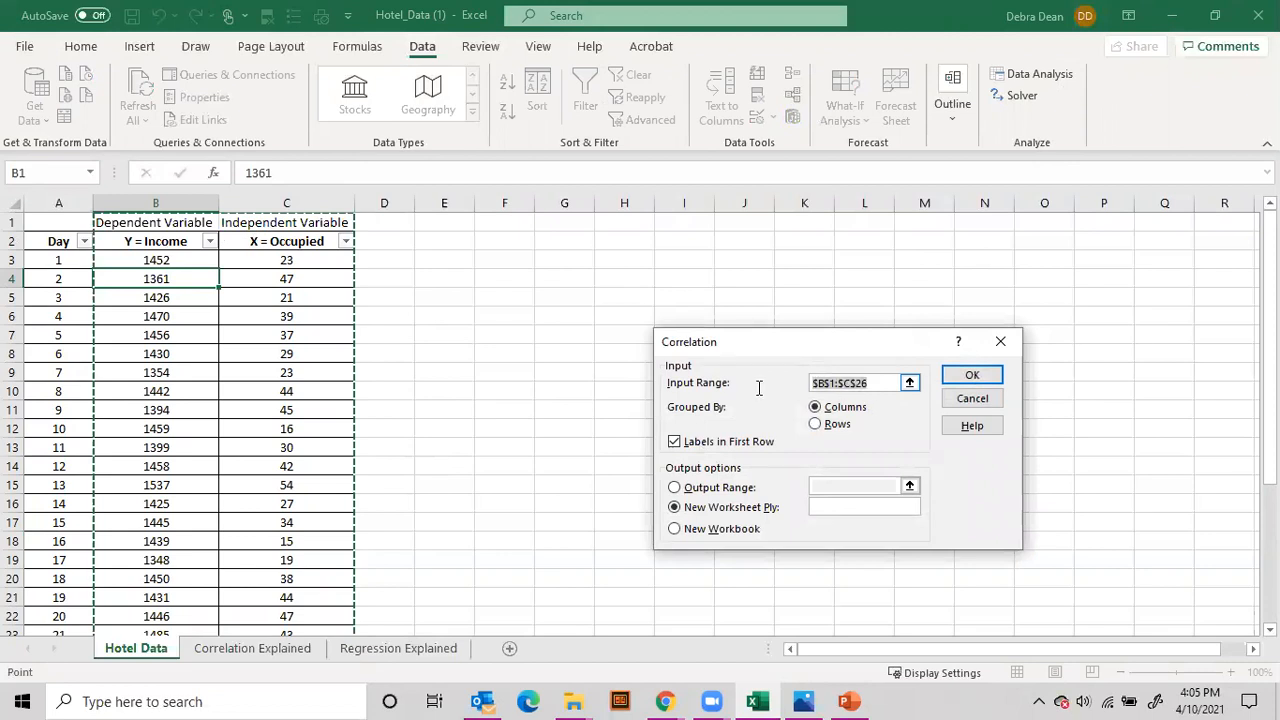
{"action": "key", "text": "BackSpace"}
{"action": "left_click", "coordinate": [149, 243]}
{"action": "left_click_drag", "start_coordinate": [149, 243], "coordinate": [343, 595]}
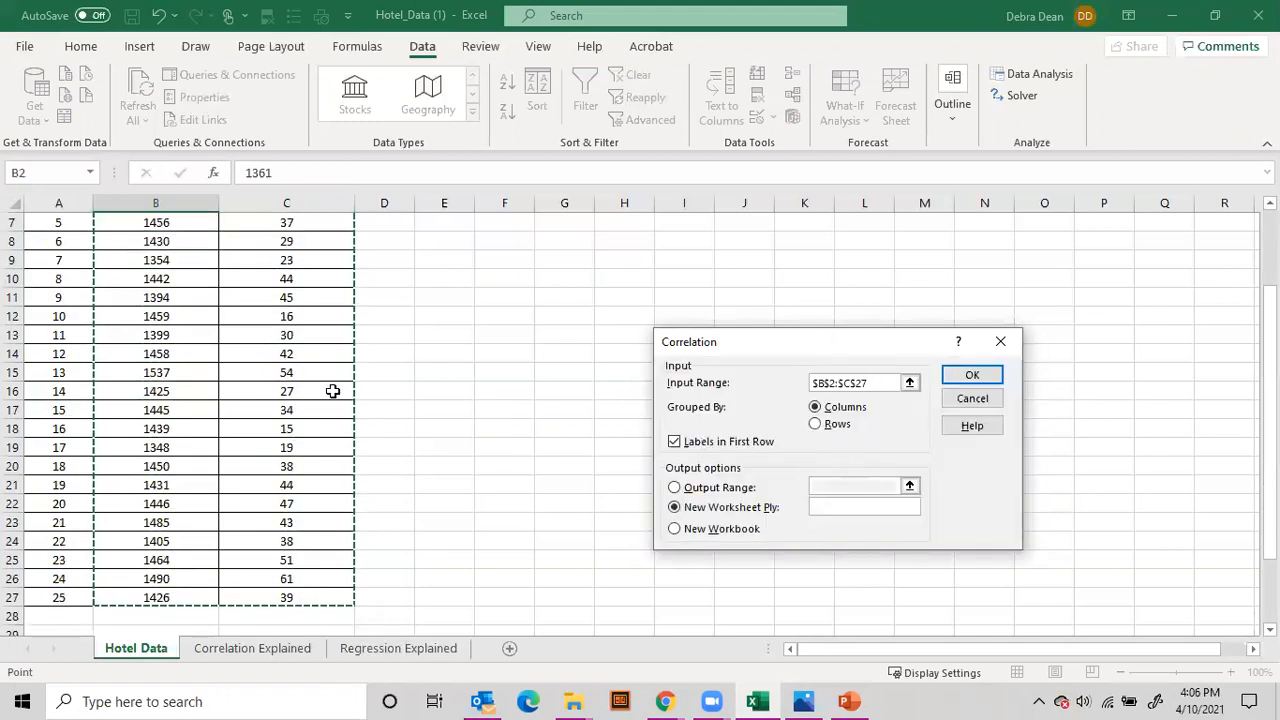
{"action": "scroll", "coordinate": [357, 412], "scroll_direction": "up", "scroll_amount": 2}
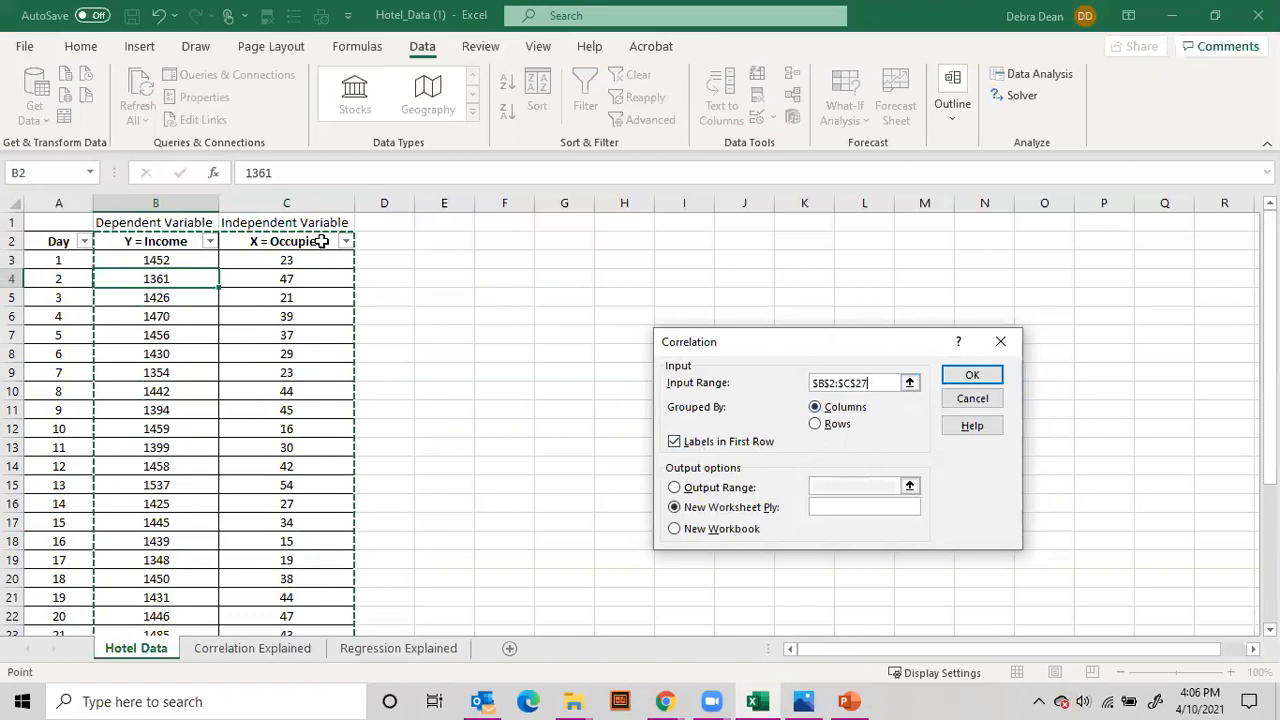
{"action": "left_click", "coordinate": [966, 376]}
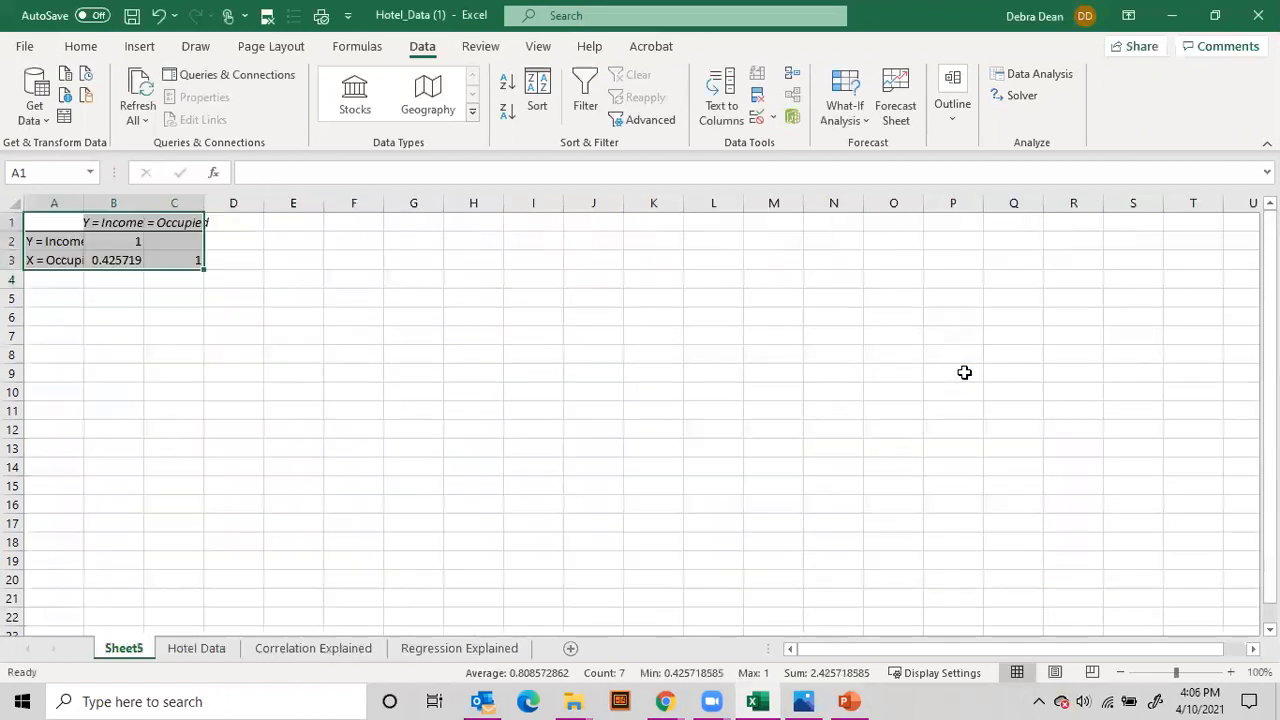
Step: Fit the widths of columns B and A to the correlation output and examine its Income and Occupied coefficients
{"action": "double_click", "coordinate": [139, 198]}
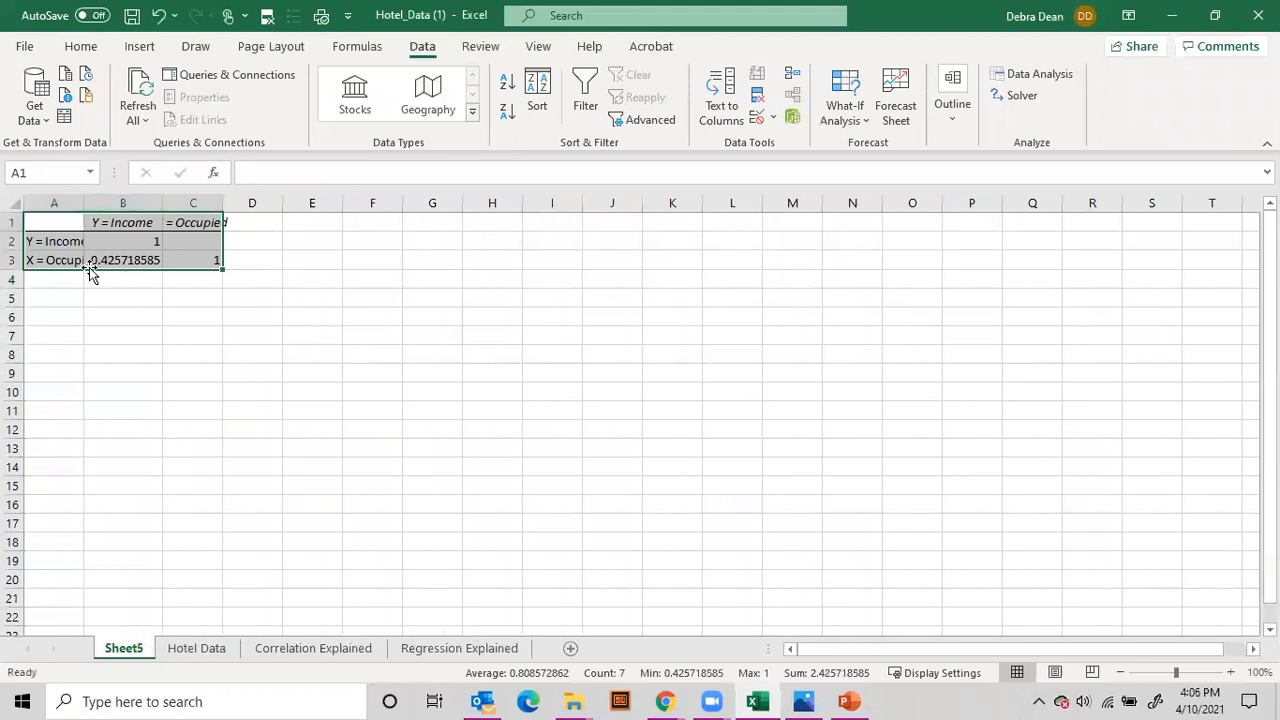
{"action": "double_click", "coordinate": [84, 204]}
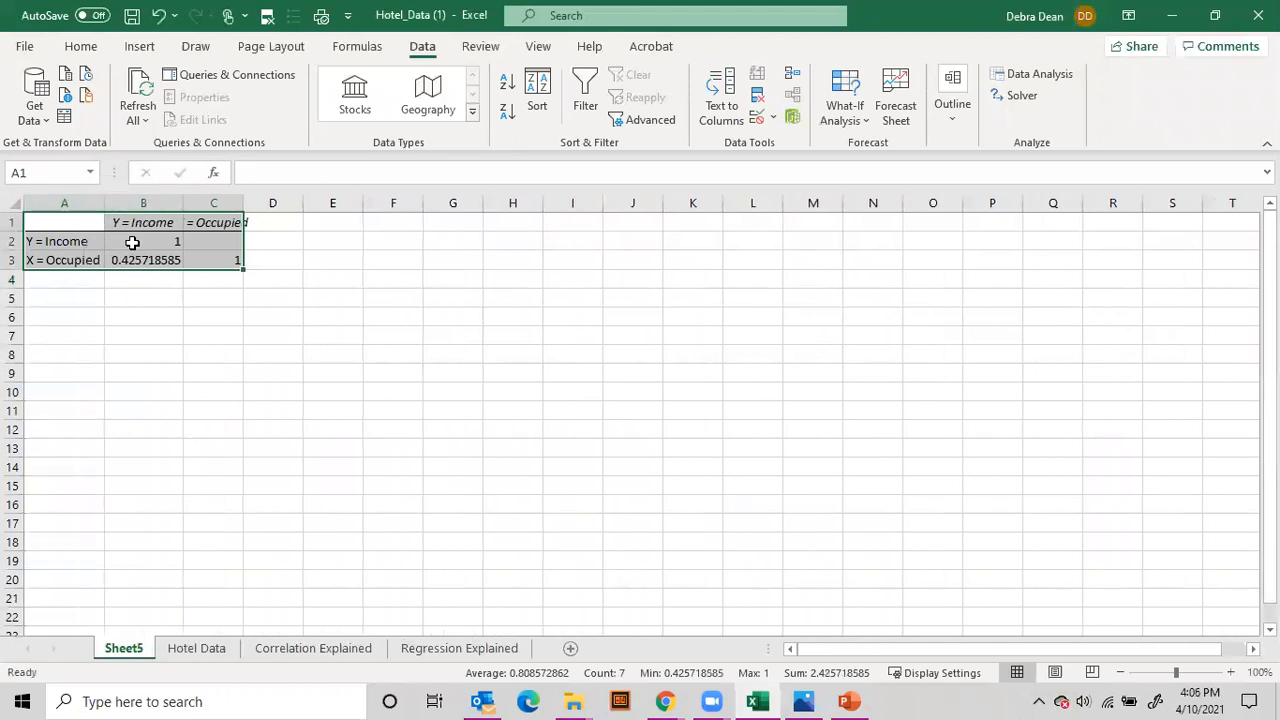
{"action": "left_click_drag", "start_coordinate": [80, 241], "coordinate": [120, 224]}
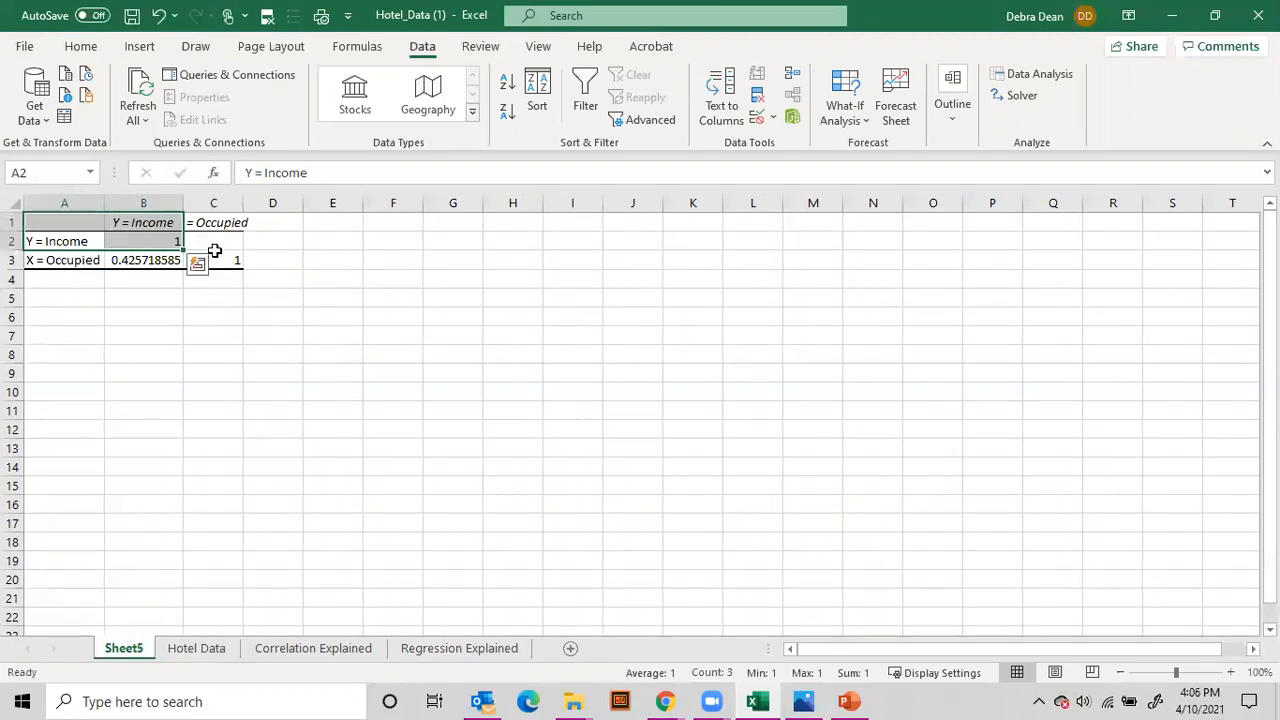
{"action": "left_click", "coordinate": [158, 240]}
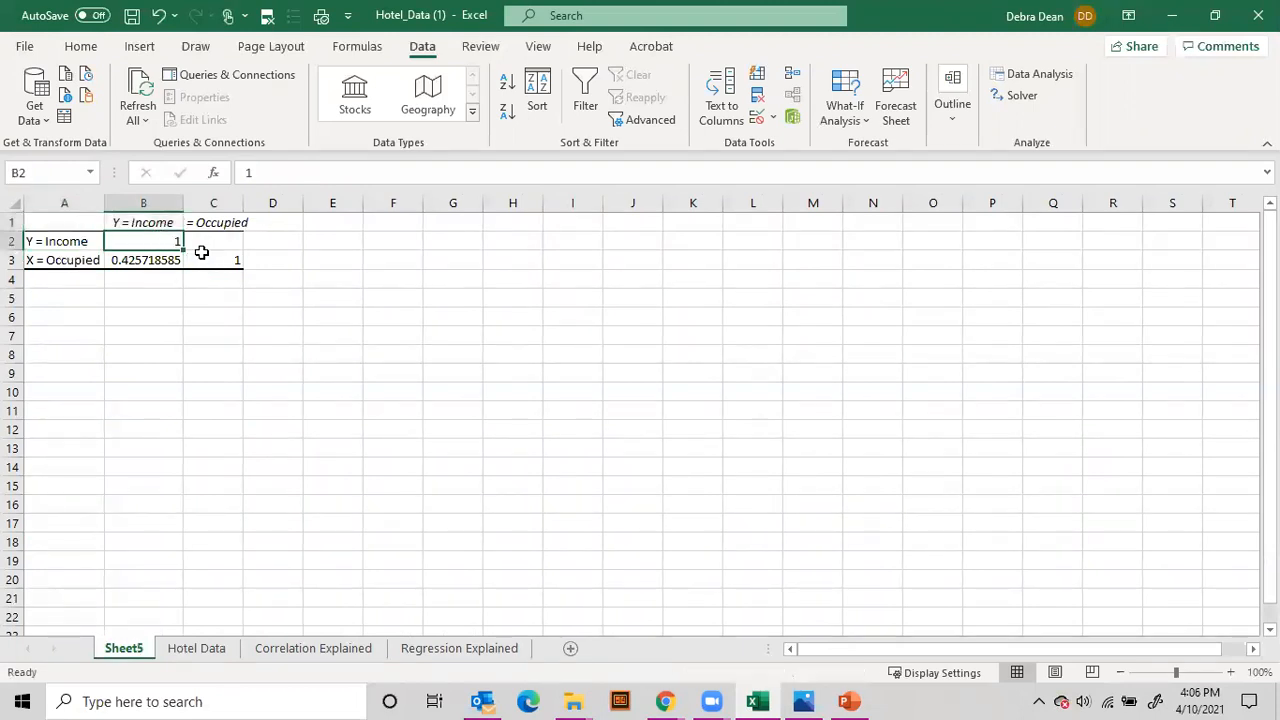
{"action": "left_click", "coordinate": [210, 223]}
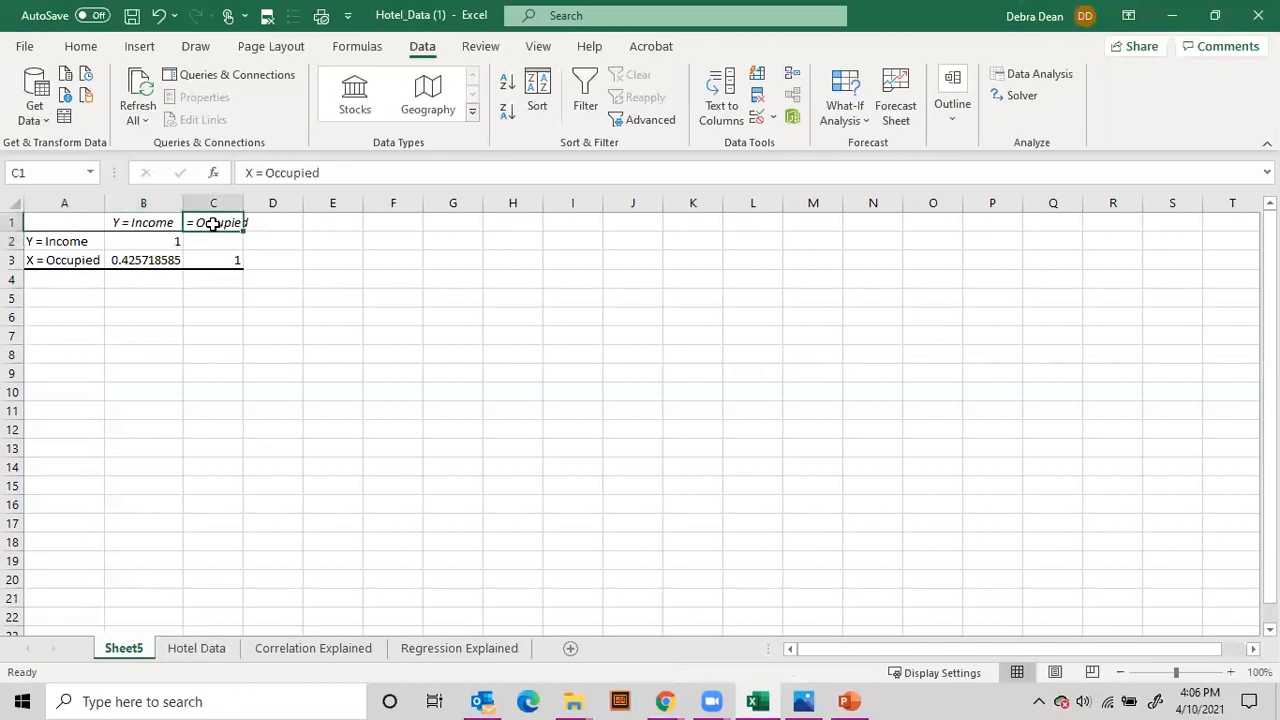
{"action": "left_click", "coordinate": [220, 260]}
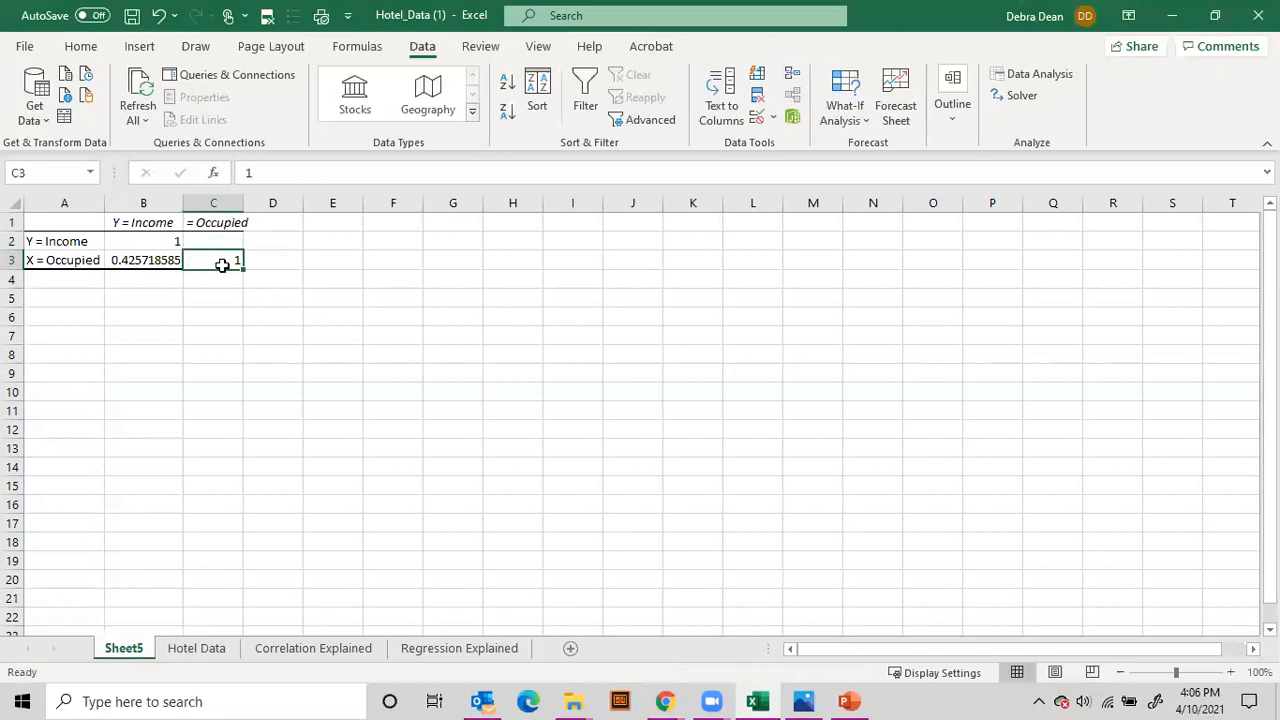
{"action": "left_click", "coordinate": [127, 221]}
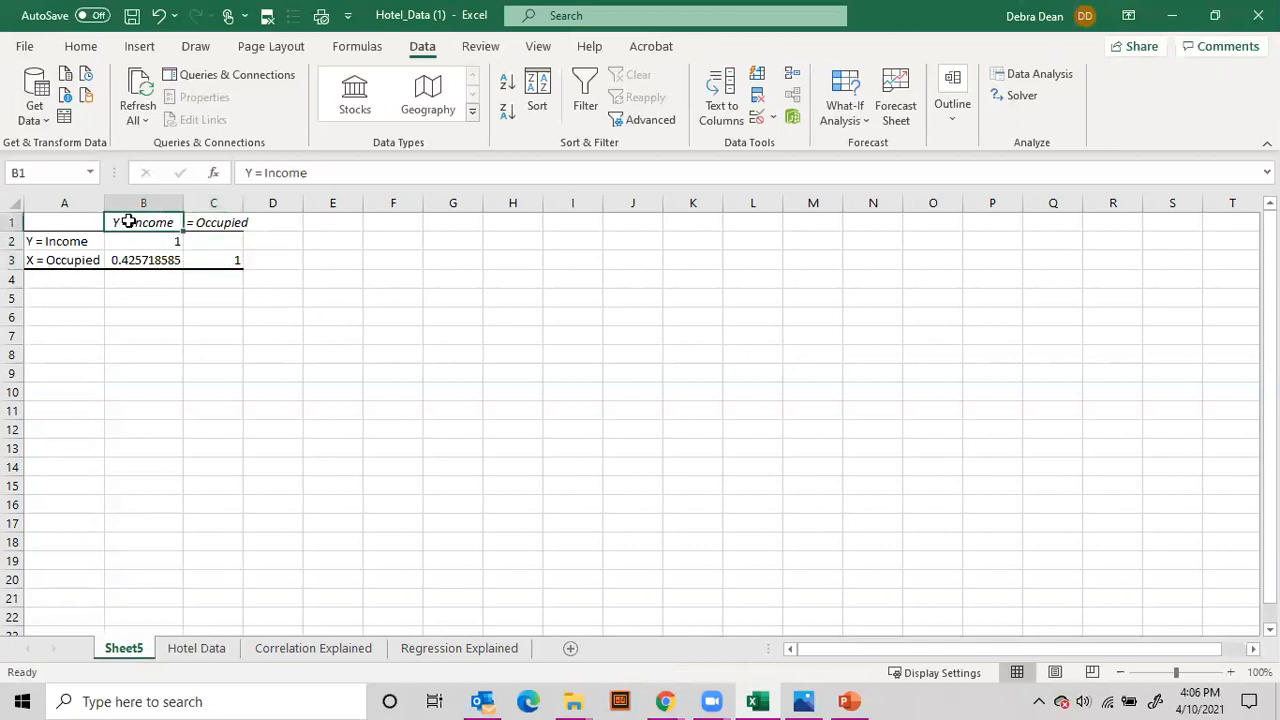
{"action": "left_click", "coordinate": [64, 262]}
{"action": "left_click", "coordinate": [146, 263]}
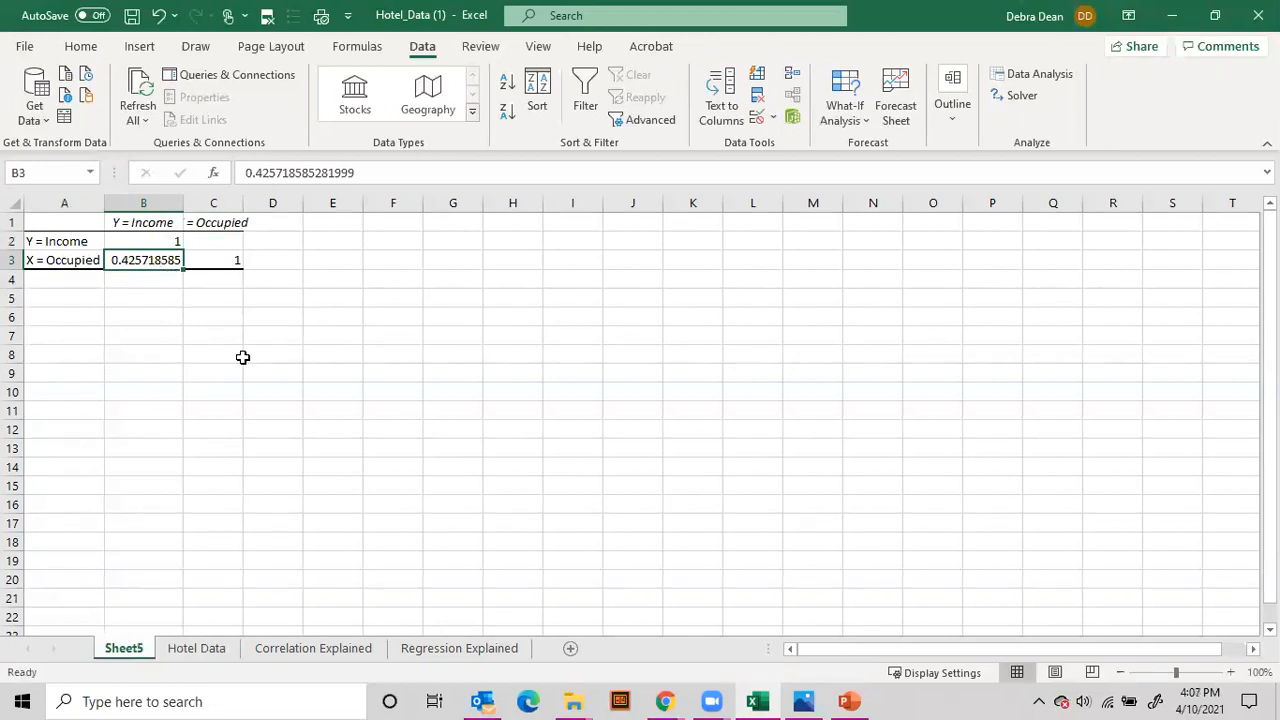
Step: Check the Moderate range on the Correlation Explained sheet and return to the correlation output on Sheet5
{"action": "left_click", "coordinate": [310, 650]}
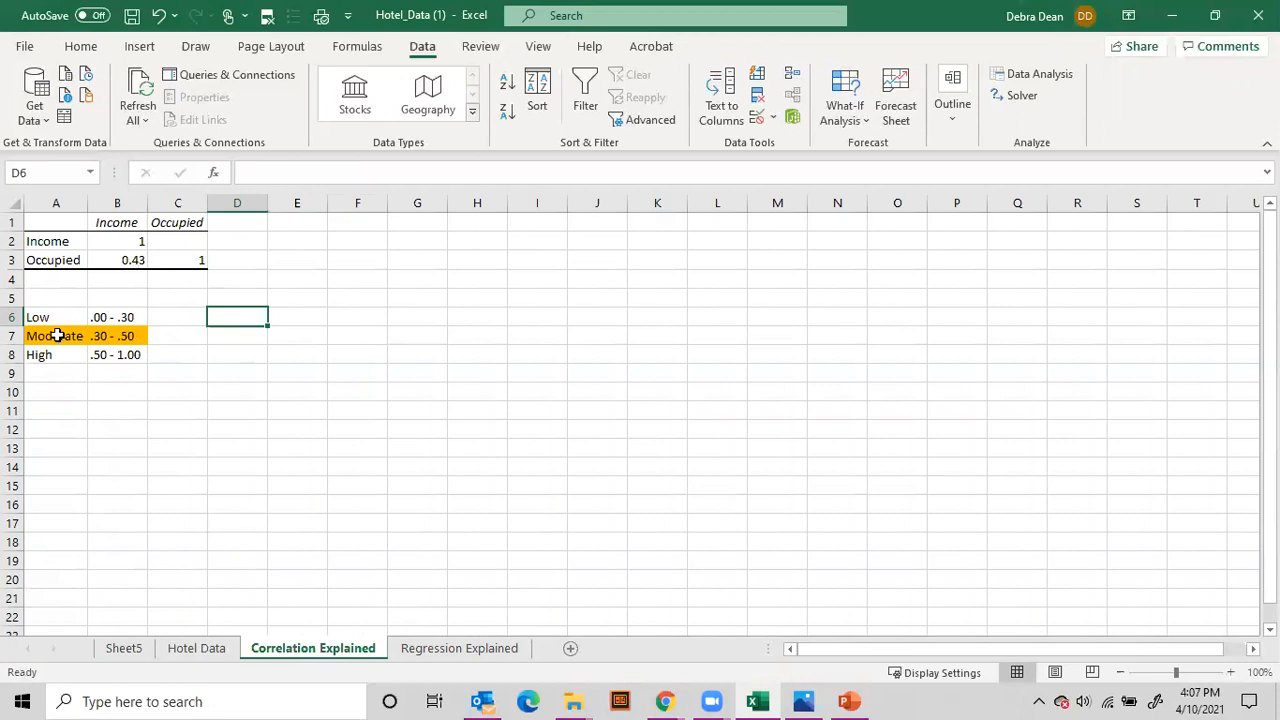
{"action": "left_click_drag", "start_coordinate": [34, 337], "coordinate": [120, 334]}
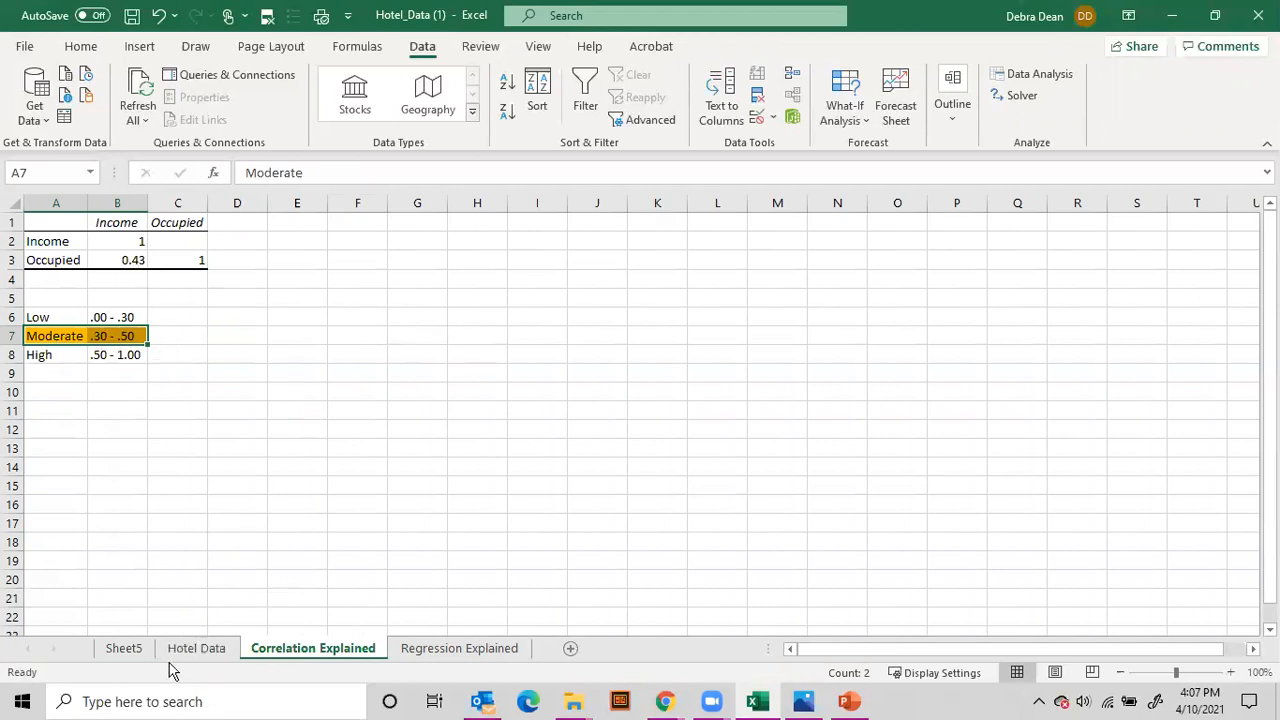
{"action": "left_click", "coordinate": [125, 649]}
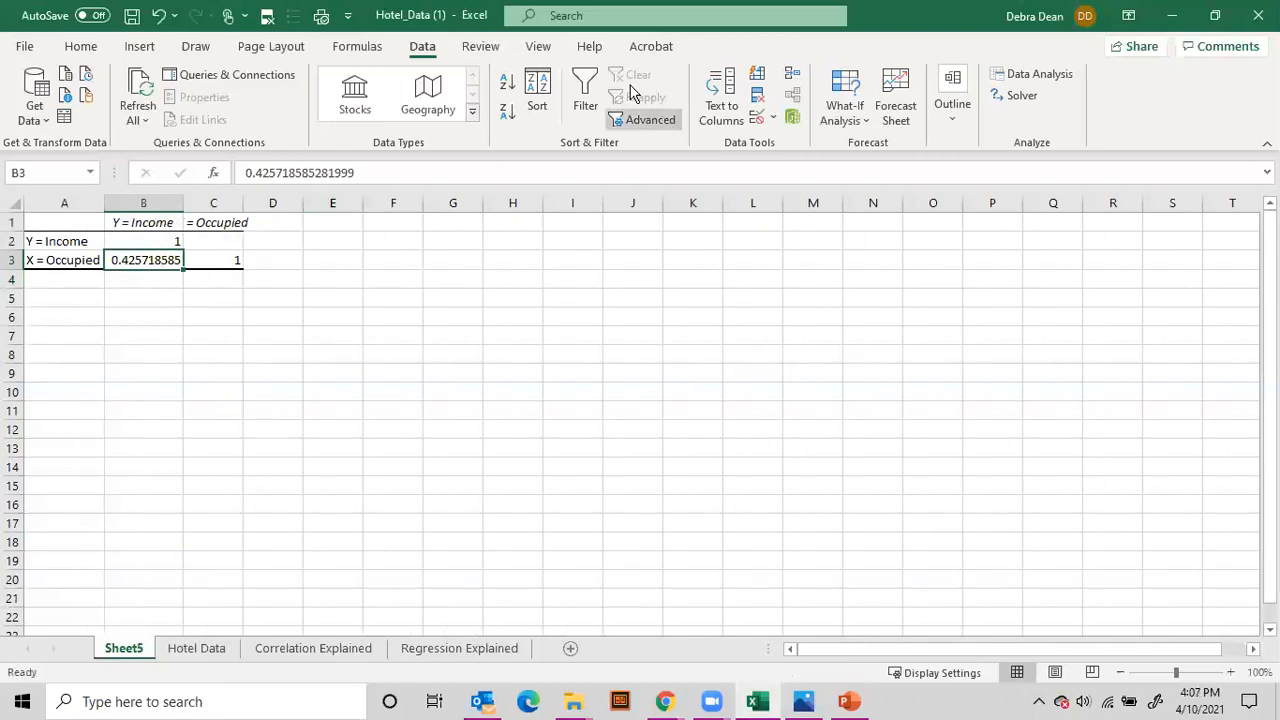
{"action": "left_click", "coordinate": [98, 50]}
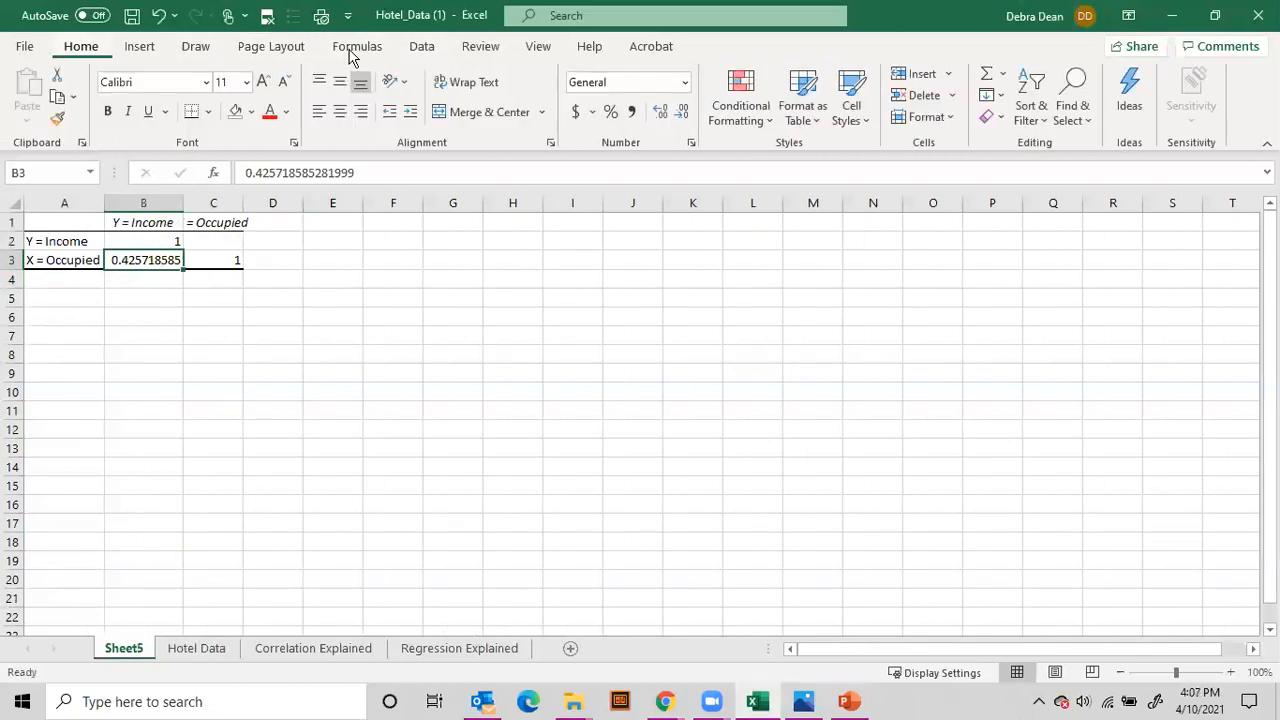
Step: Display the Income–Occupied correlation coefficient in cell B3 with two decimal places
{"action": "left_click", "coordinate": [683, 113]}
{"action": "left_click", "coordinate": [684, 114]}
{"action": "left_click", "coordinate": [684, 114]}
{"action": "left_click", "coordinate": [684, 114]}
{"action": "left_click", "coordinate": [684, 114]}
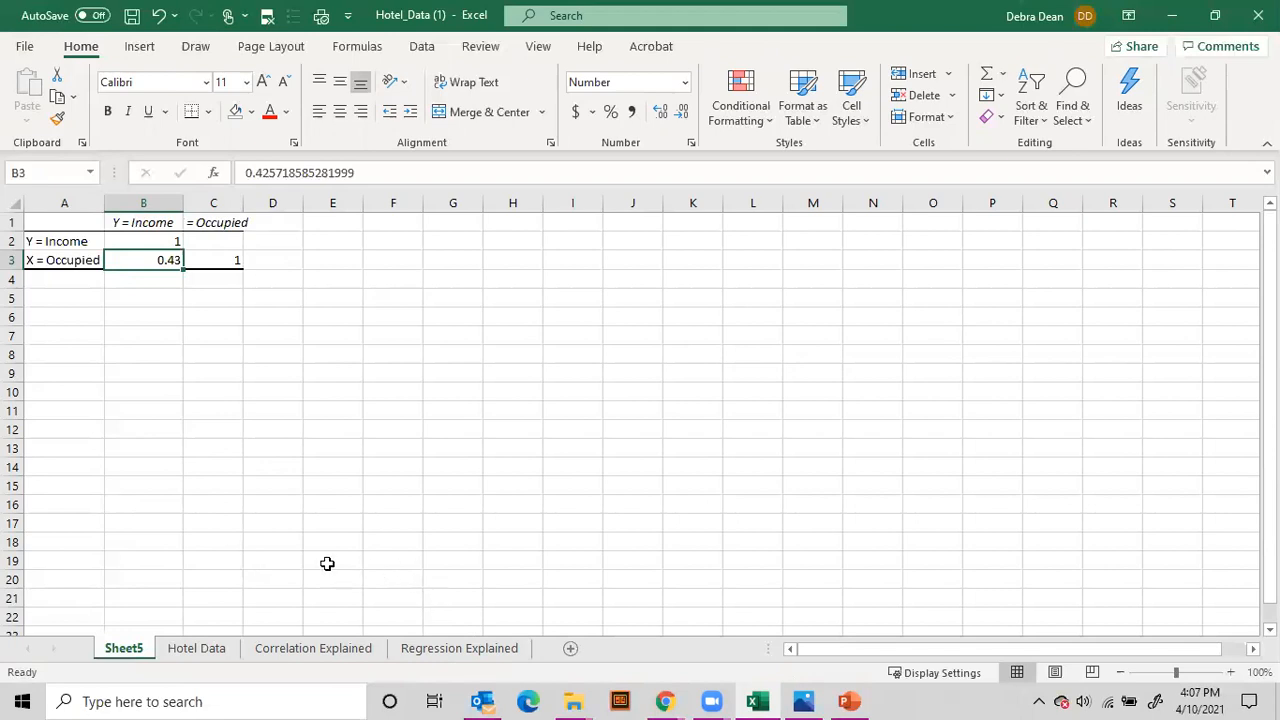
Step: Review the dependent Y = Income and independent X = Occupied columns on the Hotel Data sheet
{"action": "left_click", "coordinate": [224, 652]}
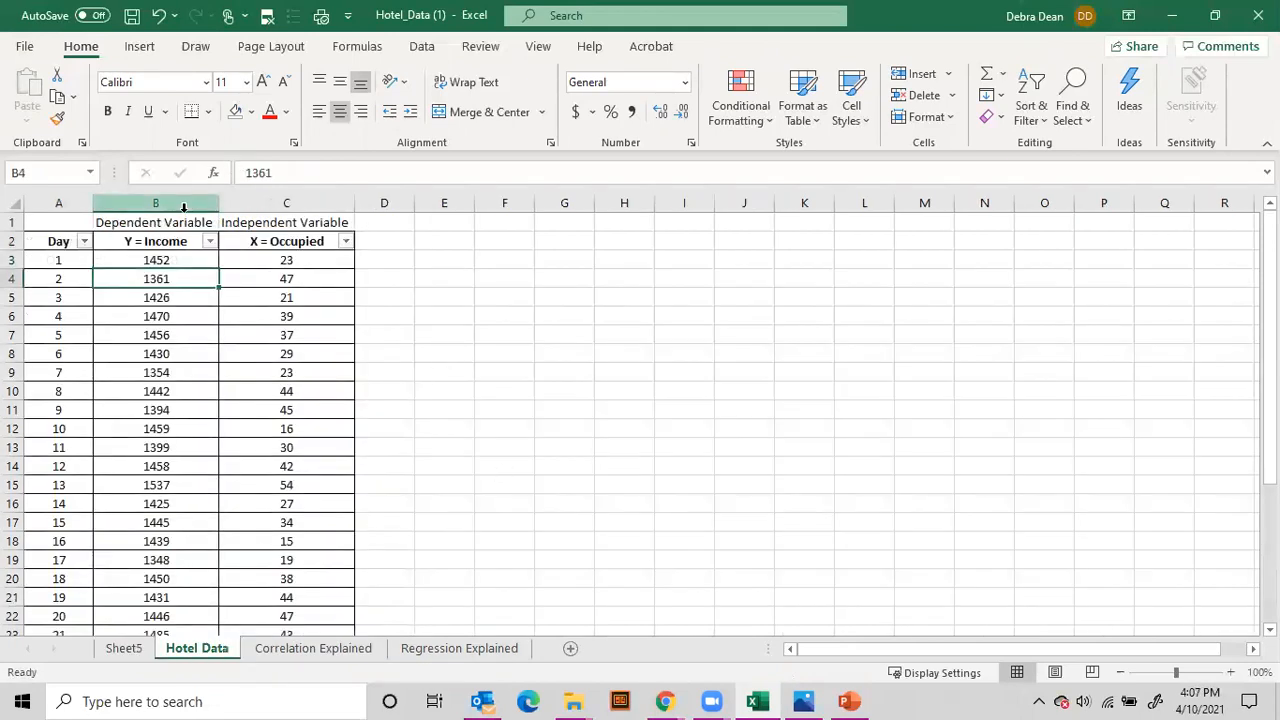
{"action": "left_click_drag", "start_coordinate": [137, 223], "coordinate": [350, 218]}
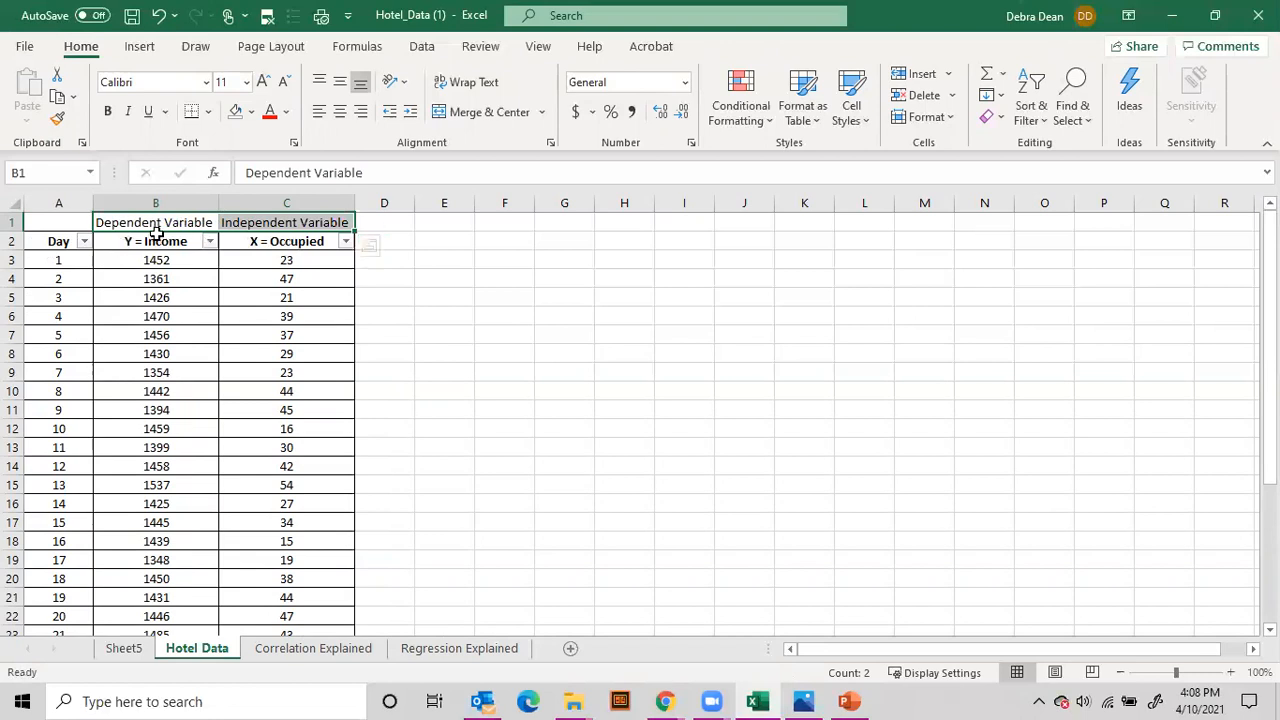
{"action": "left_click", "coordinate": [162, 203]}
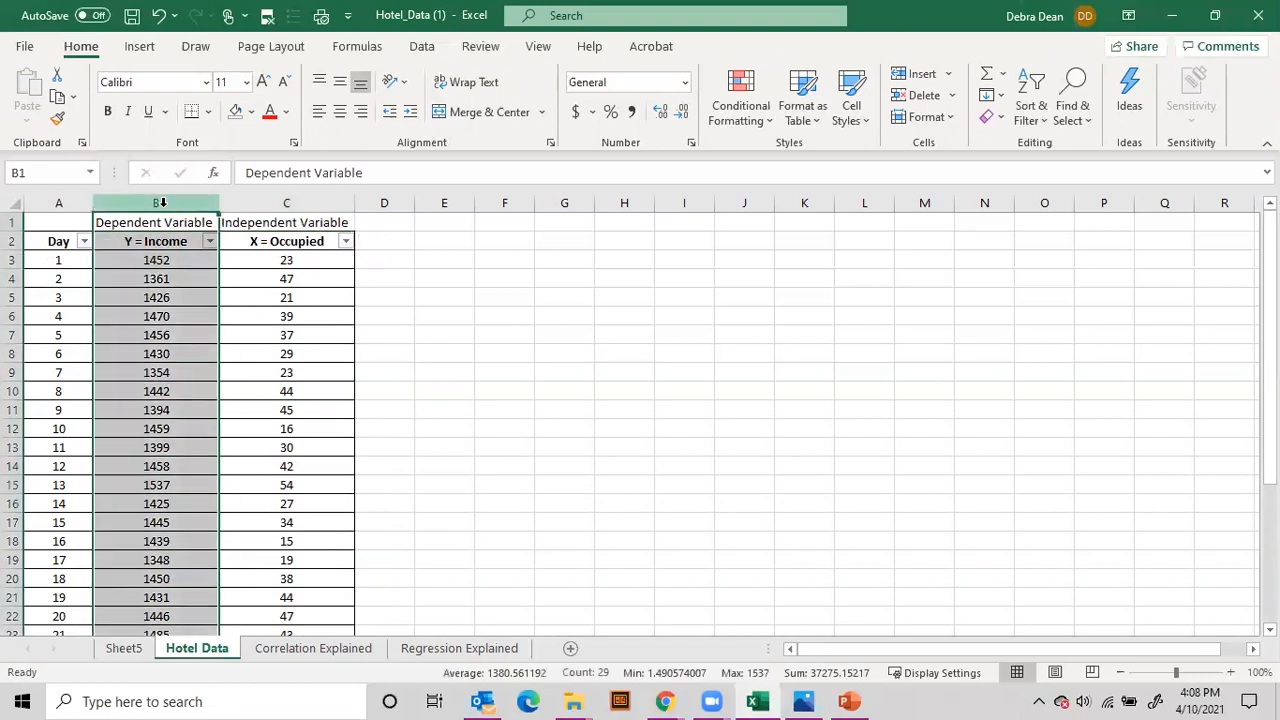
{"action": "left_click", "coordinate": [264, 206]}
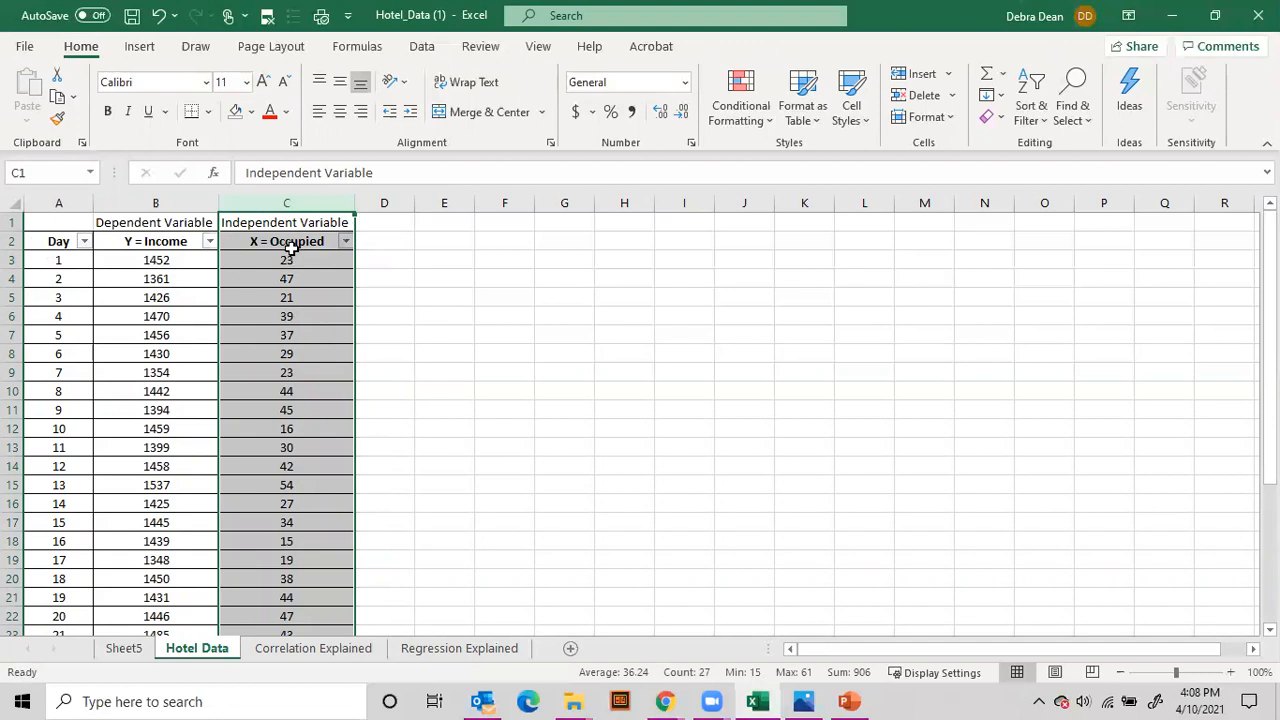
{"action": "left_click", "coordinate": [136, 223]}
{"action": "left_click", "coordinate": [140, 242]}
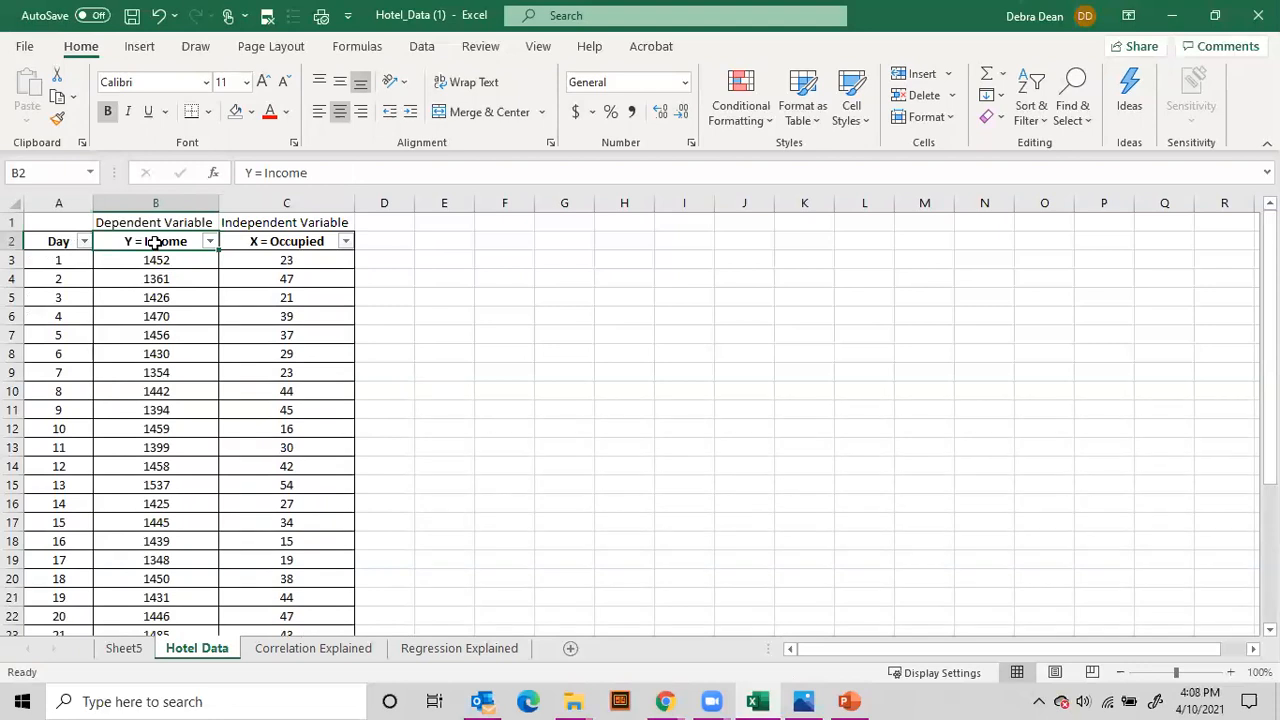
{"action": "left_click", "coordinate": [284, 318]}
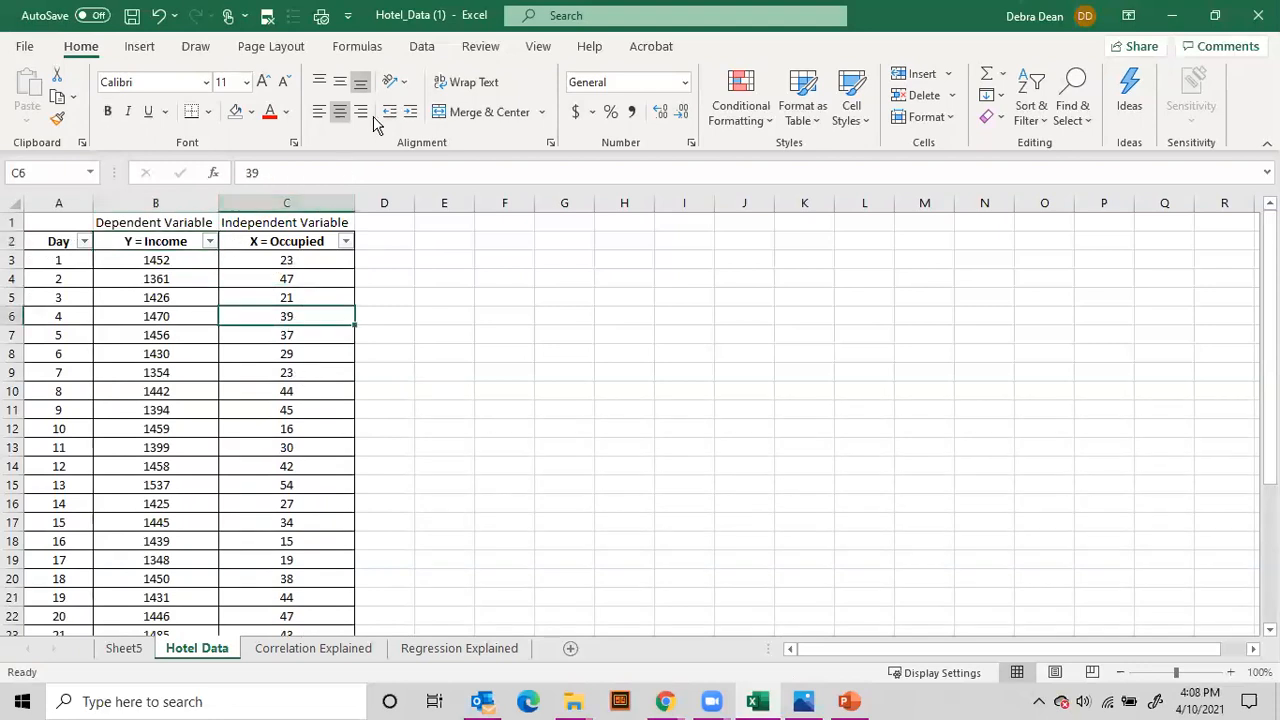
Step: Open the Regression data analysis tool and clear its existing Y and X input ranges
{"action": "left_click", "coordinate": [440, 50]}
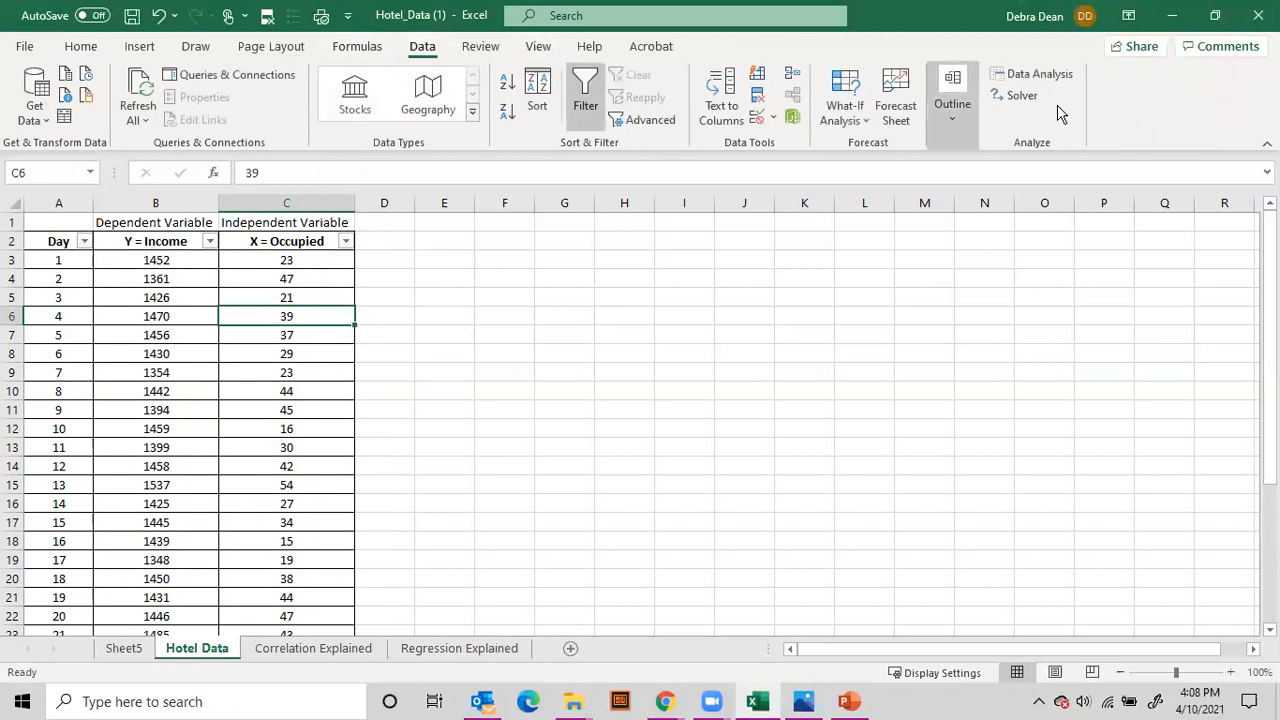
{"action": "left_click", "coordinate": [1040, 76]}
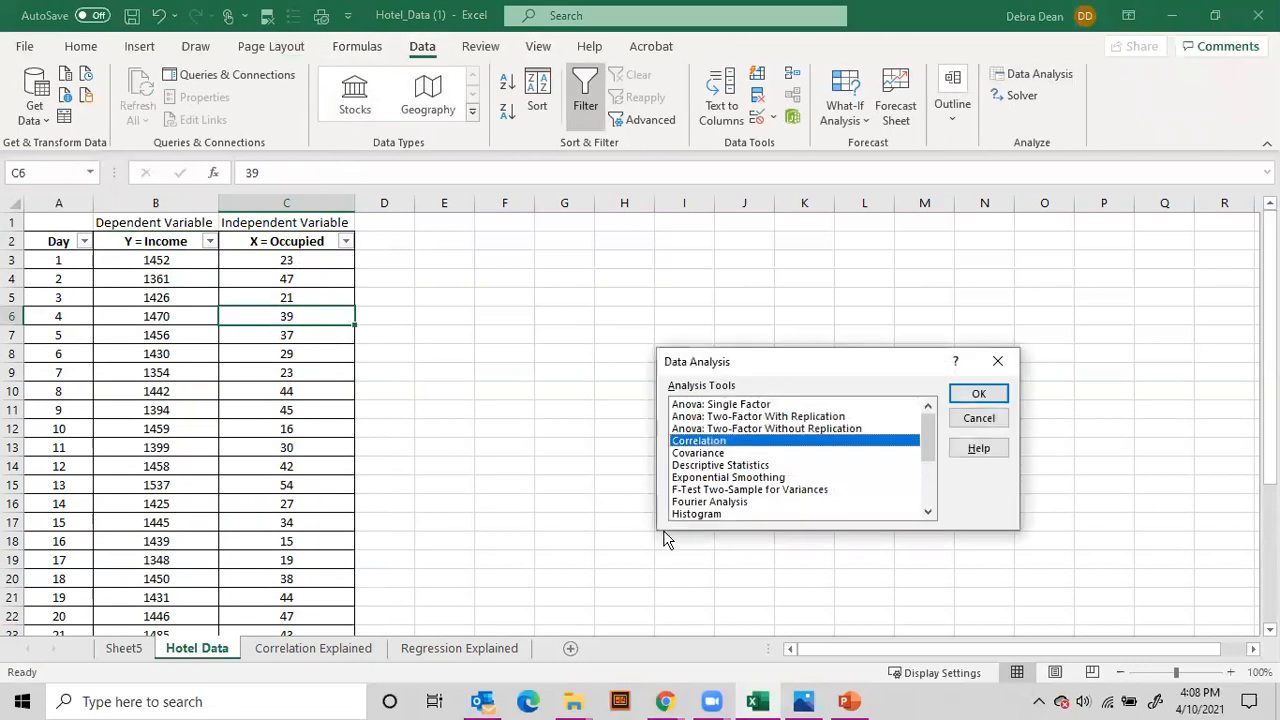
{"action": "scroll", "coordinate": [735, 483], "scroll_direction": "down", "scroll_amount": 1}
{"action": "scroll", "coordinate": [735, 483], "scroll_direction": "down", "scroll_amount": 1}
{"action": "double_click", "coordinate": [708, 490]}
{"action": "left_click_drag", "start_coordinate": [885, 325], "coordinate": [757, 326]}
{"action": "key", "text": "Delete"}
{"action": "left_click_drag", "start_coordinate": [879, 351], "coordinate": [810, 352]}
{"action": "key", "text": "Delete"}
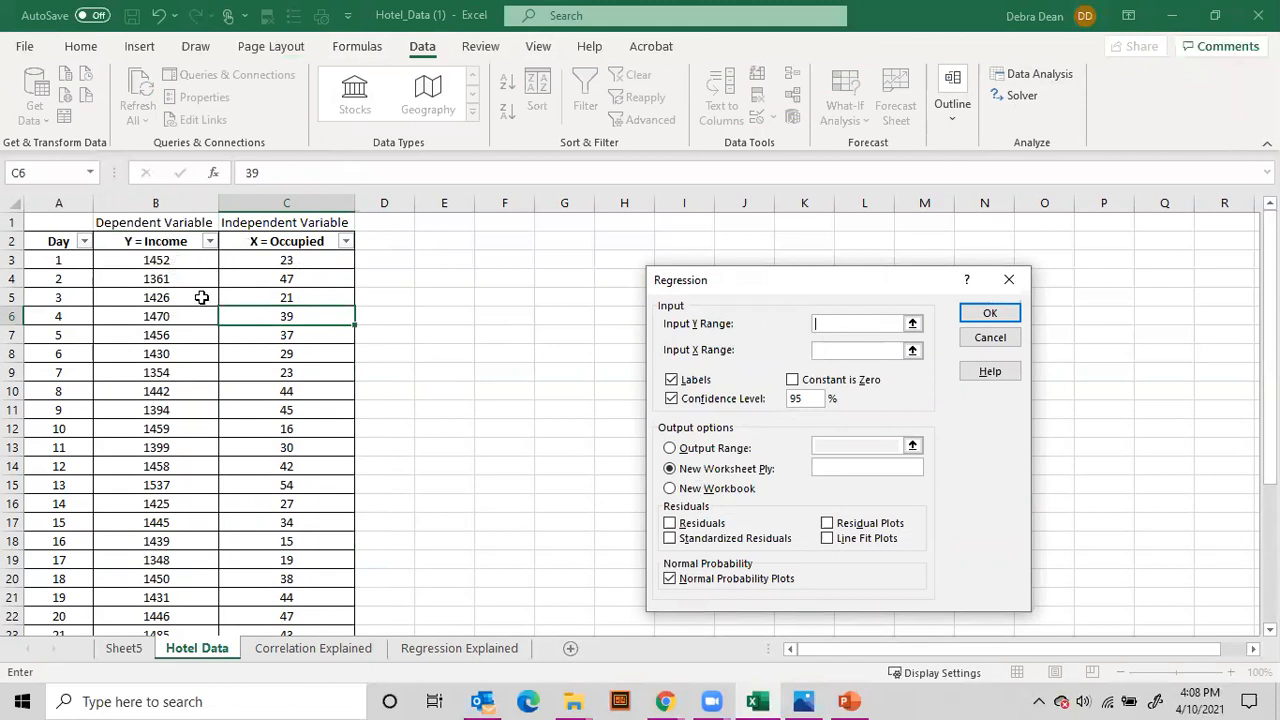
Step: Run the regression with Y range $B$2:$B$27 and X range $C$2:$C$27, turning off Normal Probability Plots and keeping output to a new worksheet
{"action": "left_click", "coordinate": [162, 259]}
{"action": "left_click_drag", "start_coordinate": [162, 241], "coordinate": [171, 597]}
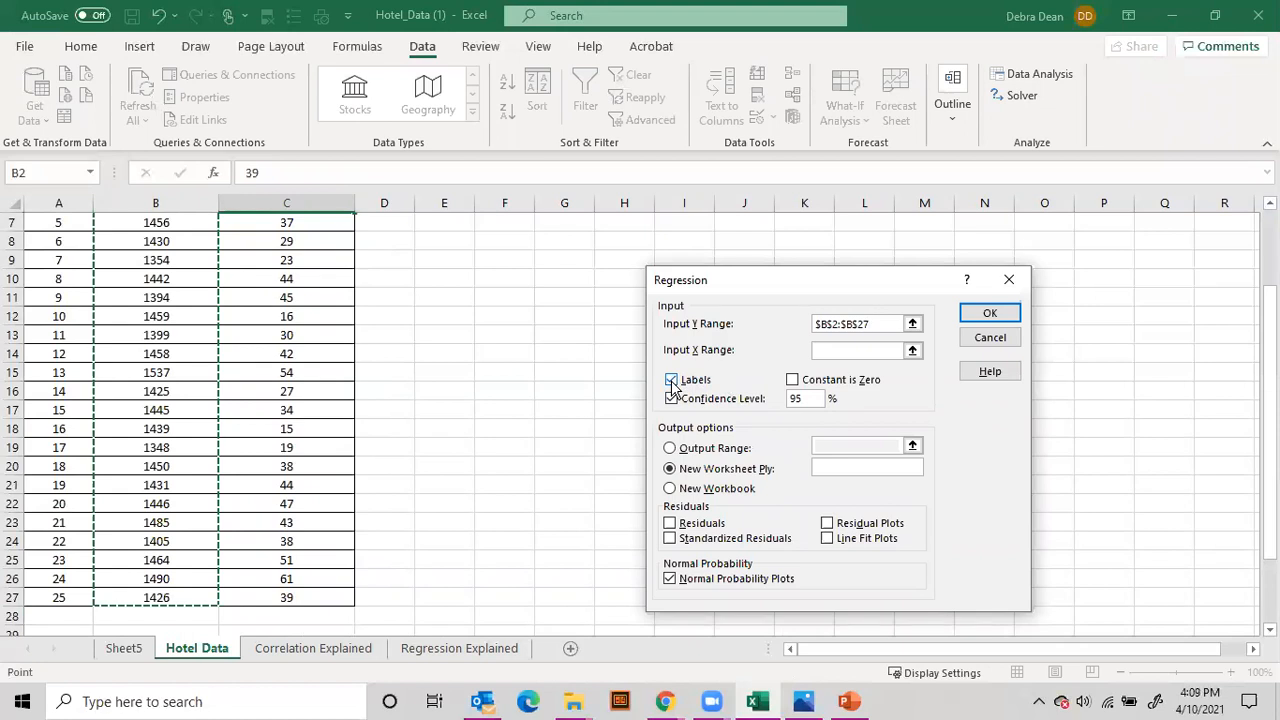
{"action": "scroll", "coordinate": [156, 363], "scroll_direction": "up", "scroll_amount": 2}
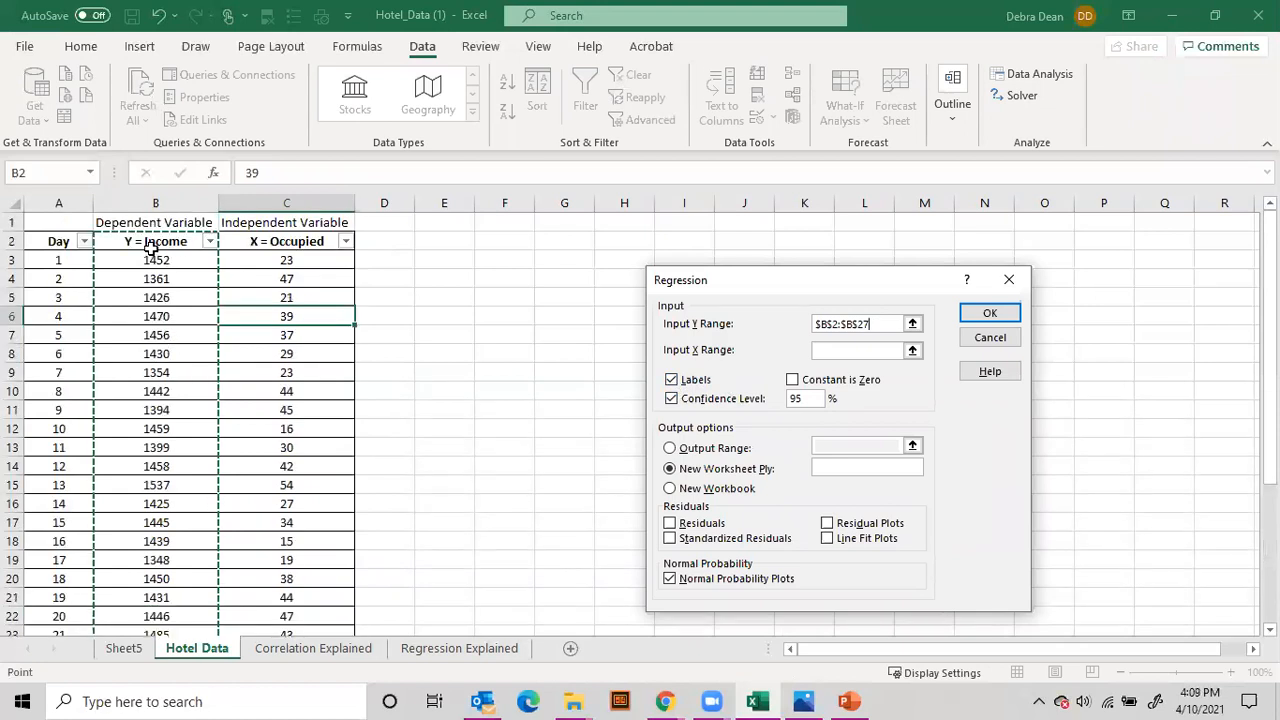
{"action": "left_click", "coordinate": [845, 350]}
{"action": "left_click_drag", "start_coordinate": [312, 240], "coordinate": [302, 600]}
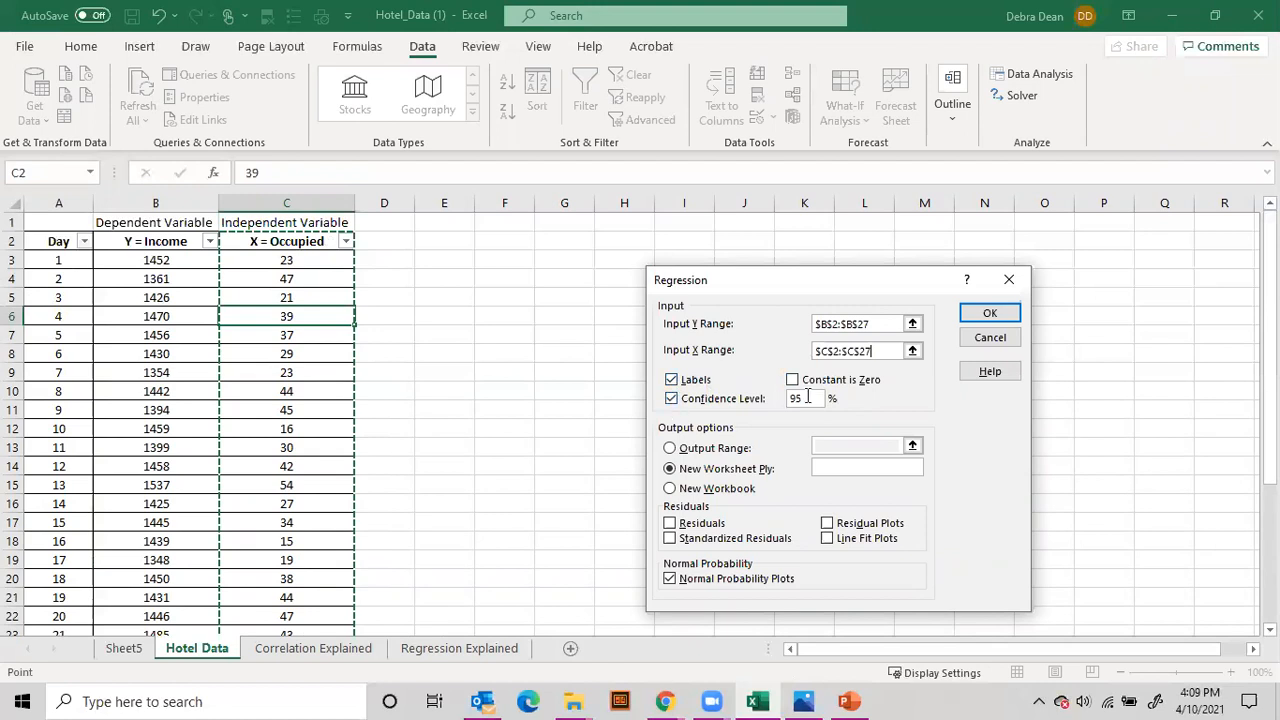
{"action": "left_click", "coordinate": [670, 579]}
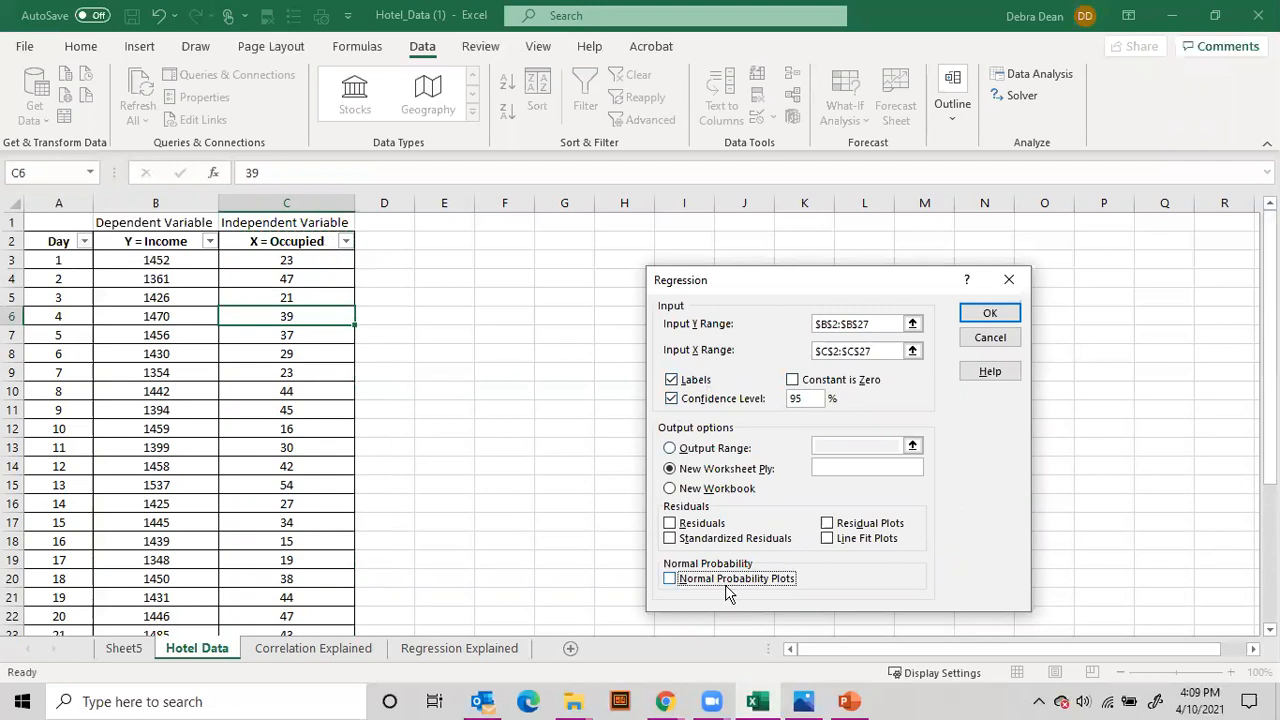
{"action": "left_click", "coordinate": [989, 314]}
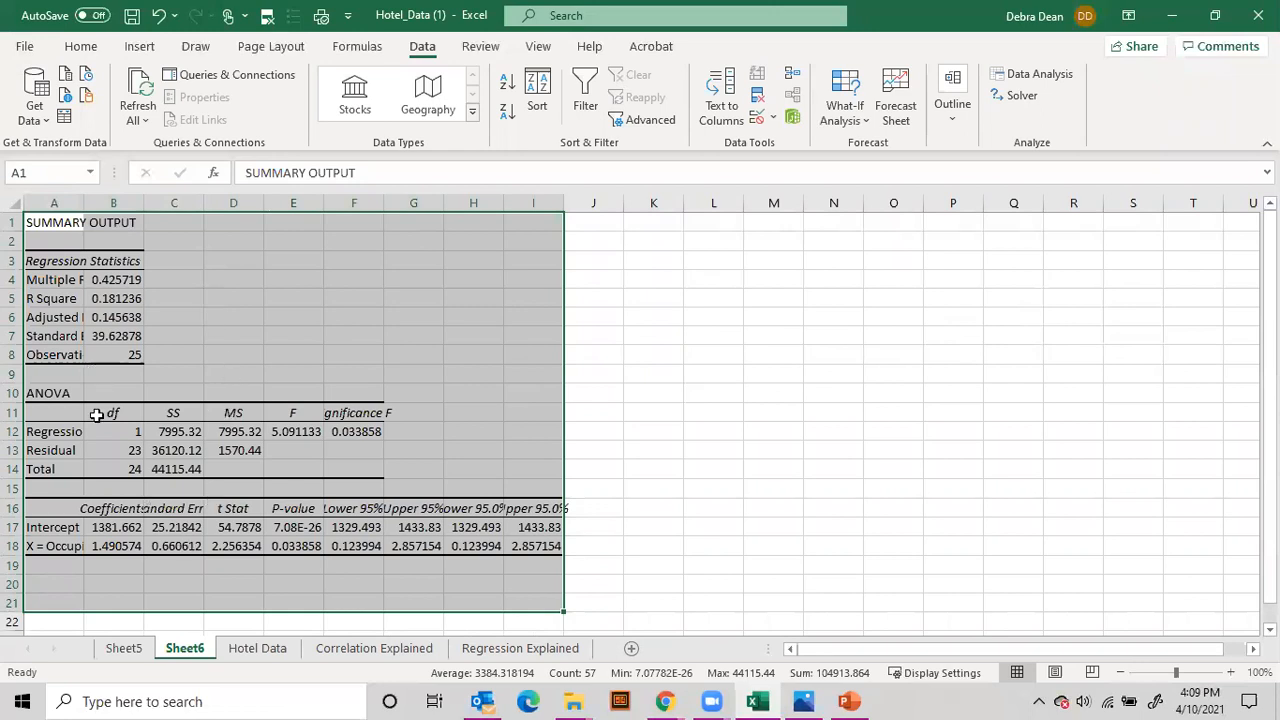
Step: Fit the widths of columns A and B to the regression summary output
{"action": "double_click", "coordinate": [89, 204]}
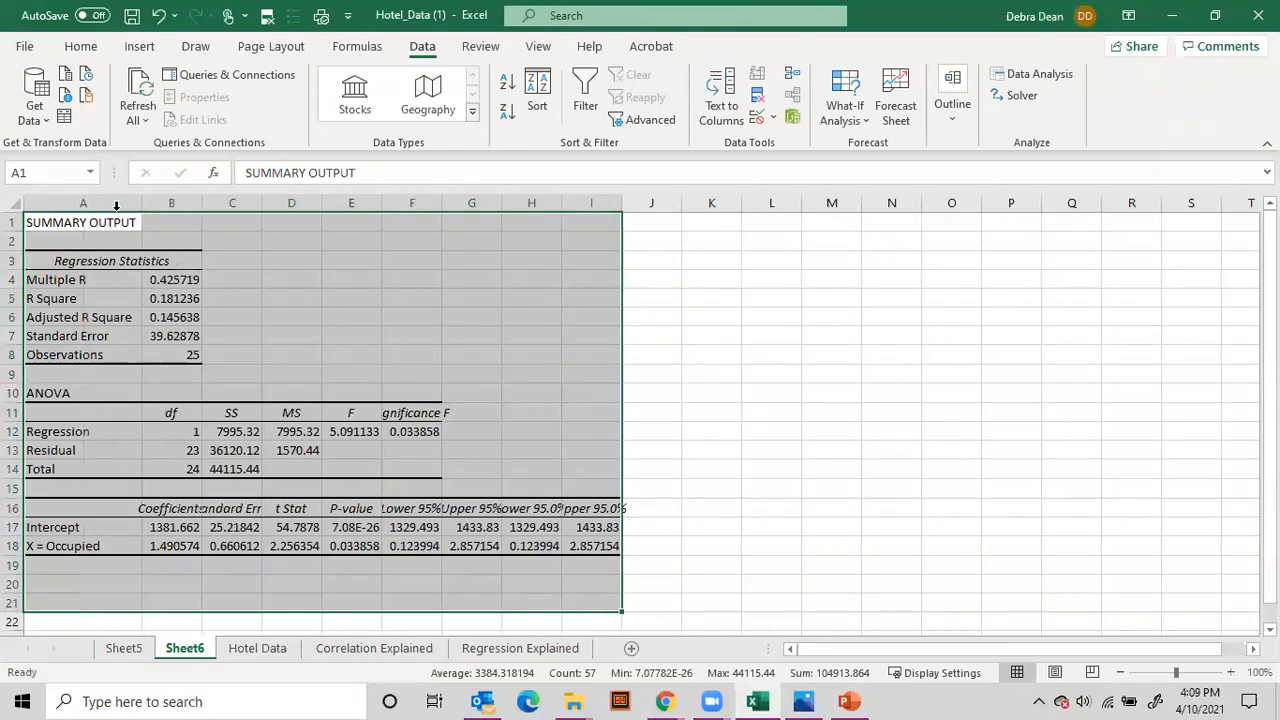
{"action": "double_click", "coordinate": [201, 203]}
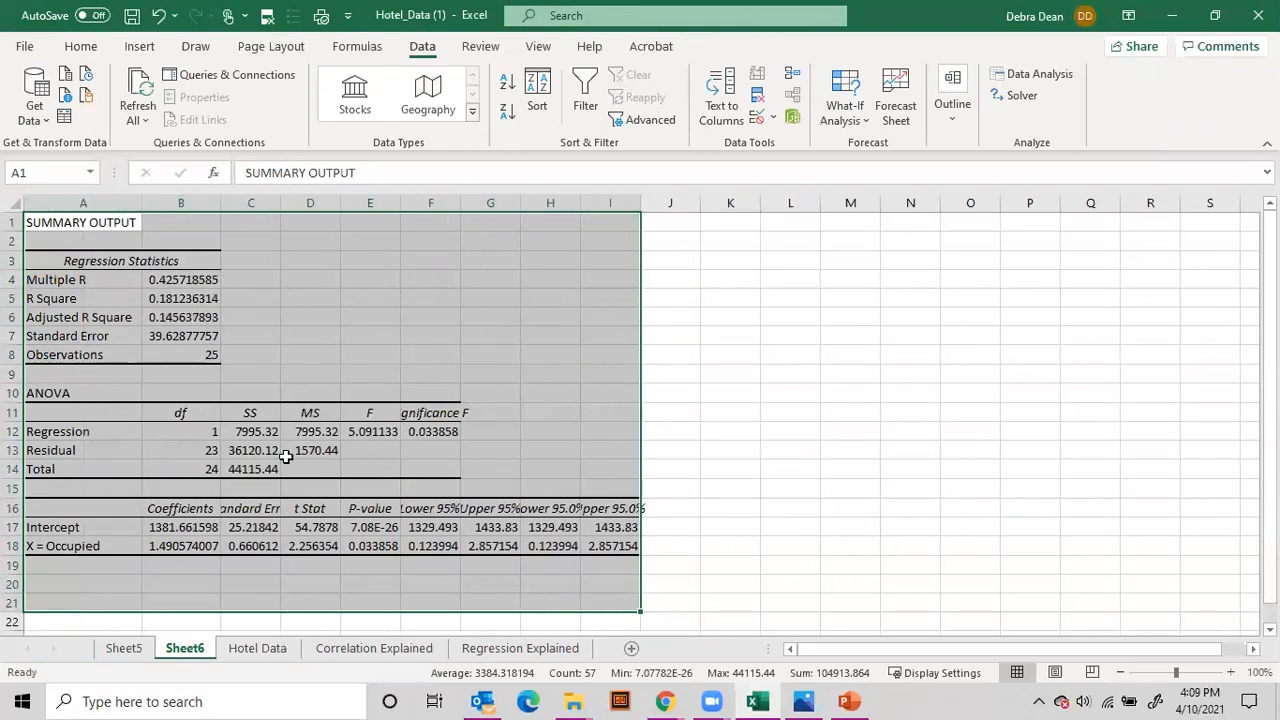
Step: Inspect the Slope formula in cell B31 below the data on the Hotel Data sheet
{"action": "left_click", "coordinate": [268, 655]}
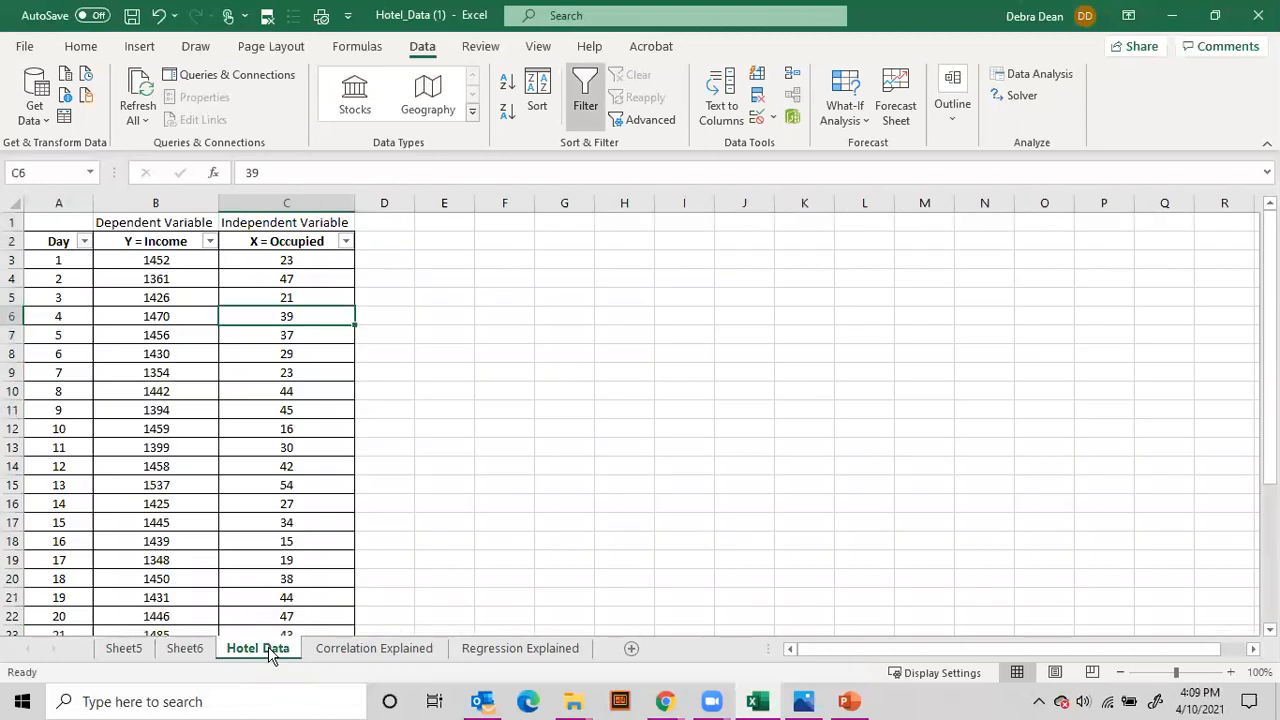
{"action": "scroll", "coordinate": [180, 449], "scroll_direction": "down", "scroll_amount": 6}
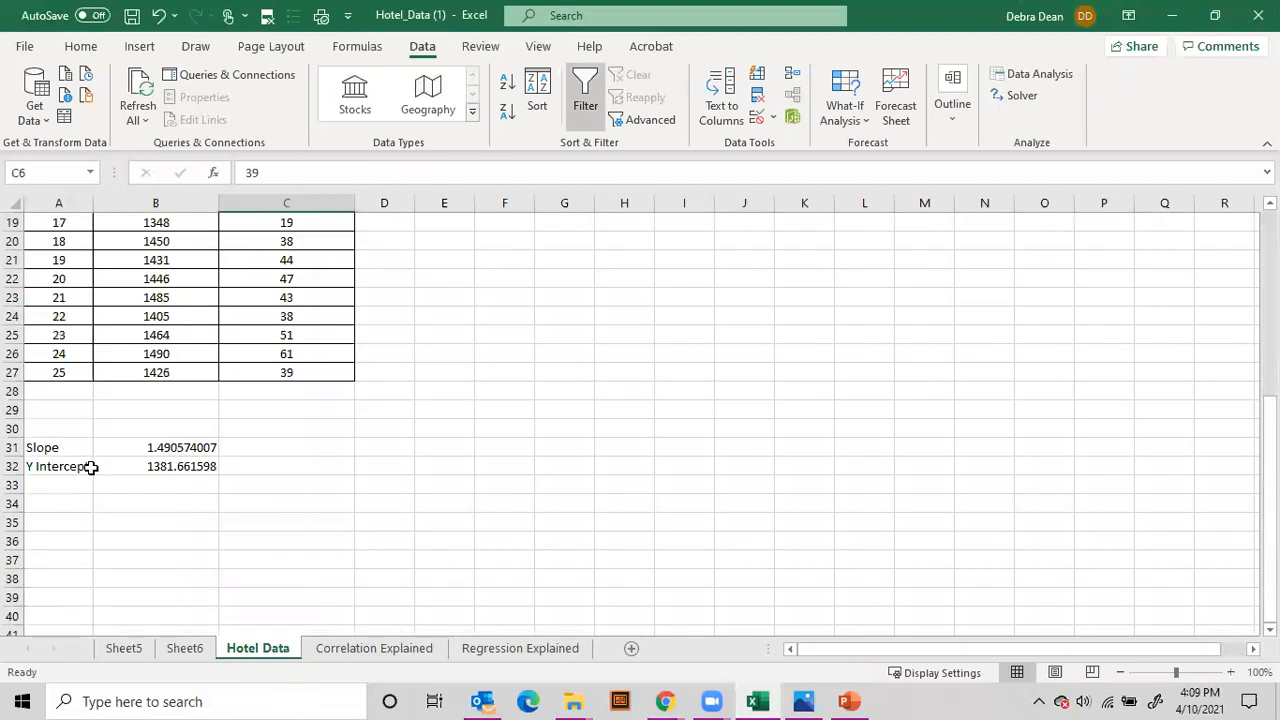
{"action": "left_click", "coordinate": [191, 448]}
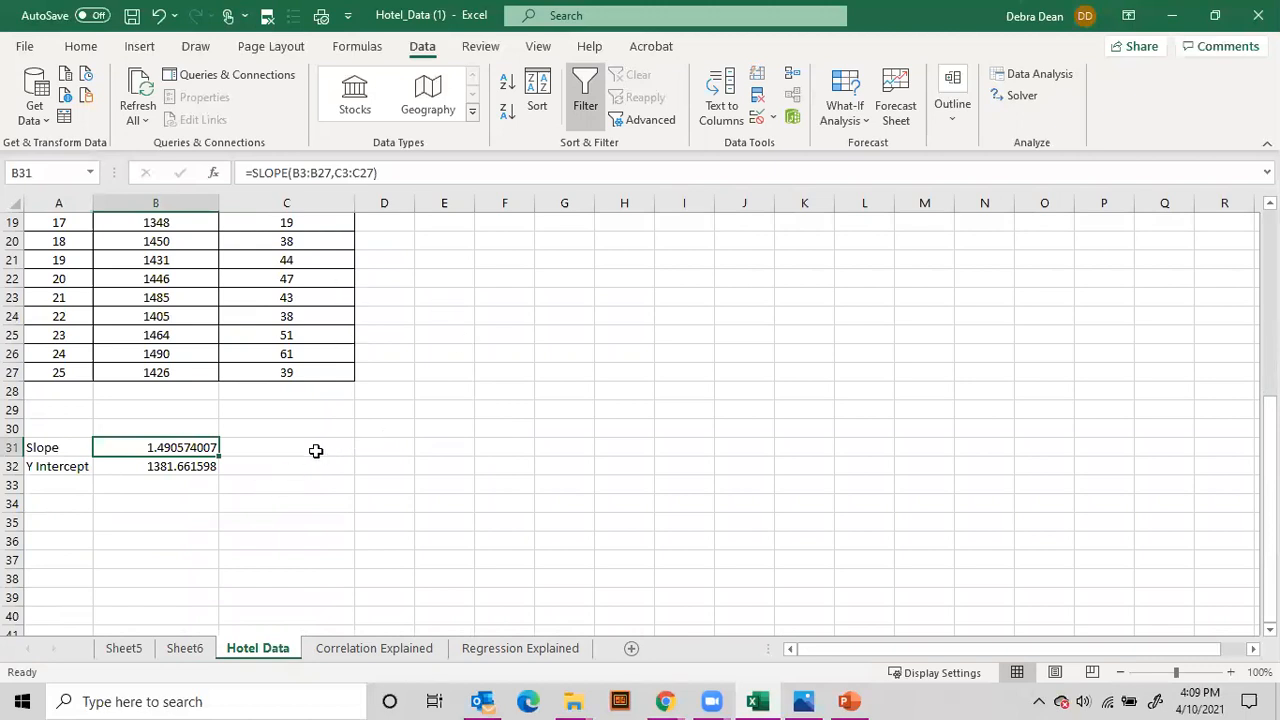
Step: Try to calculate the slope in cell C31 with =slope(B3:B27)
{"action": "left_click", "coordinate": [316, 451]}
{"action": "type", "text": "="}
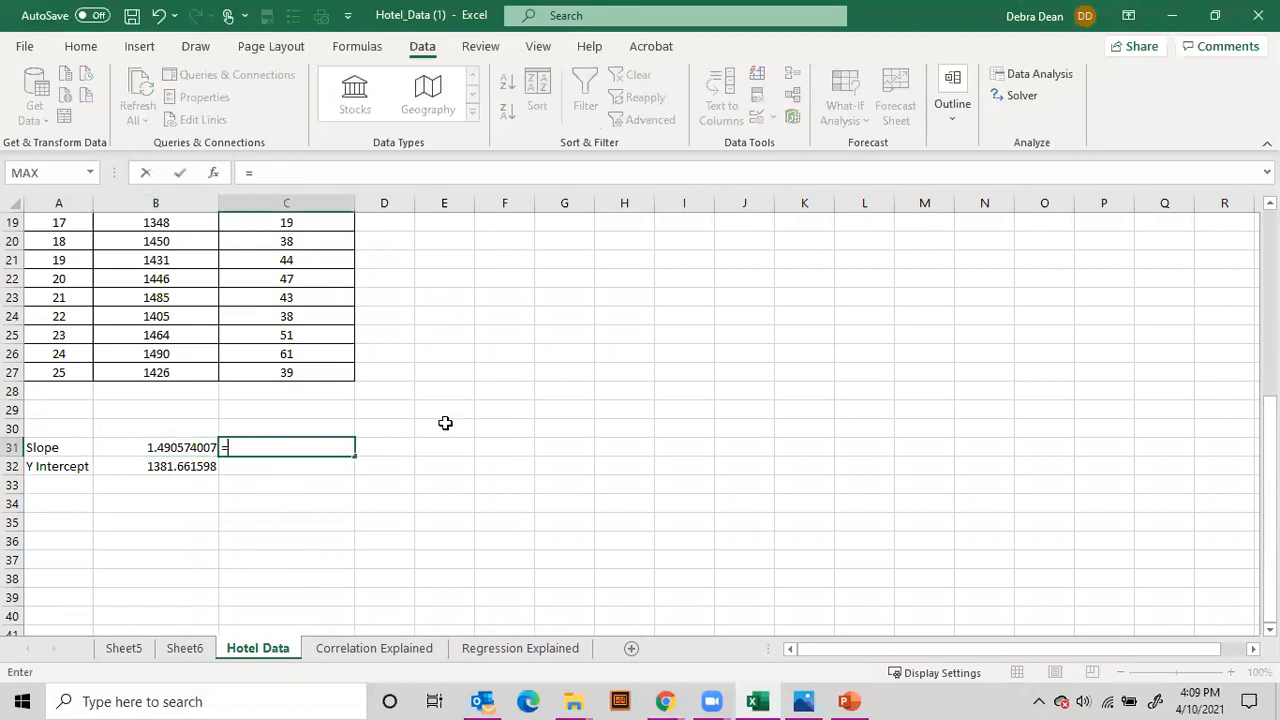
{"action": "type", "text": "slope"}
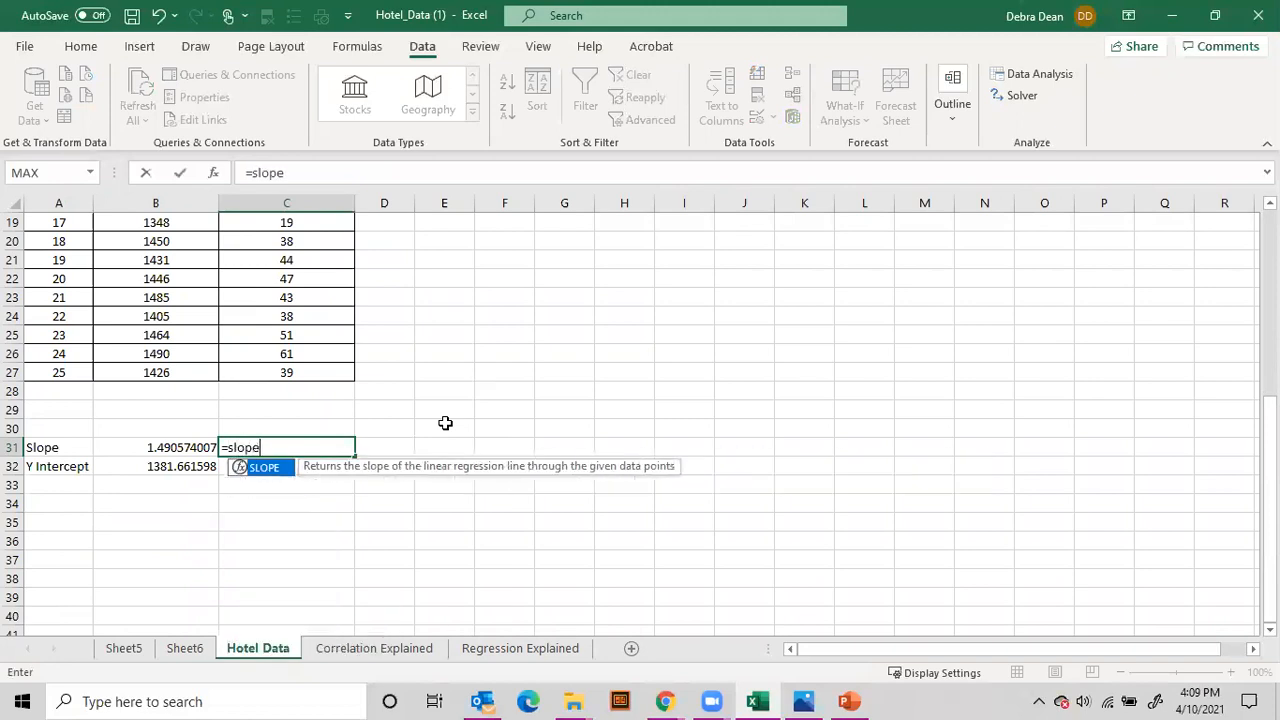
{"action": "type", "text": "("}
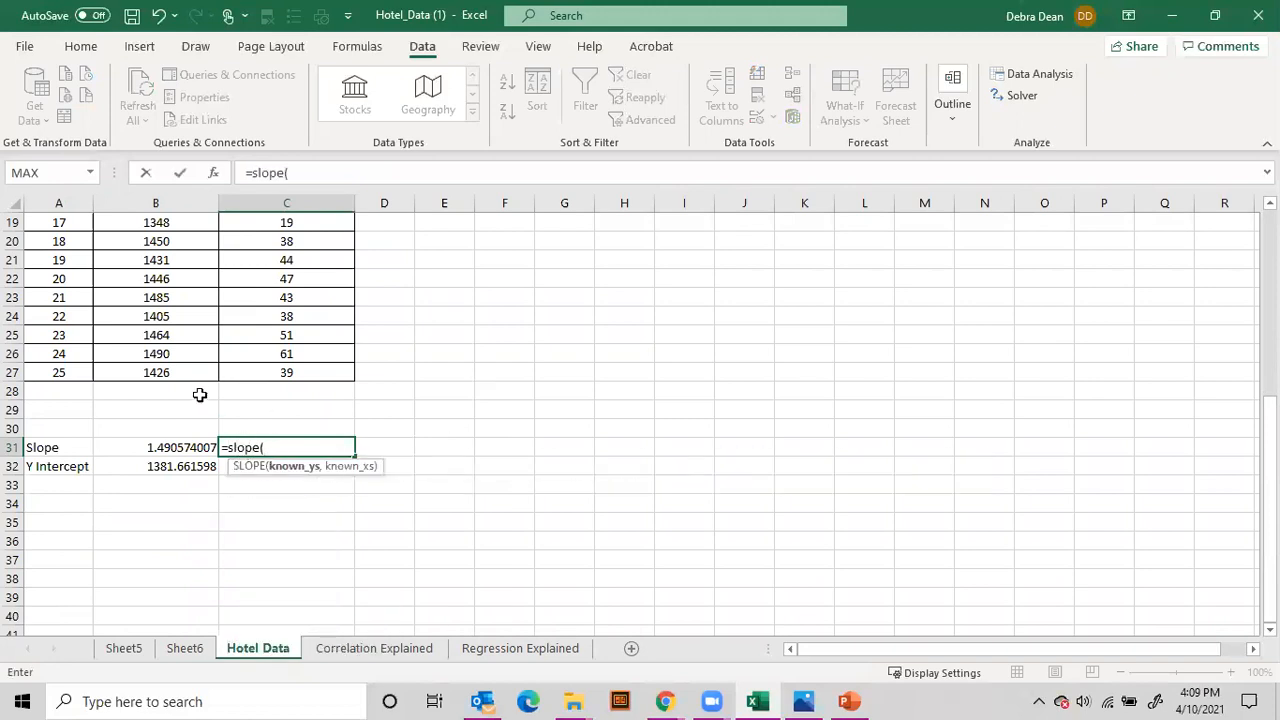
{"action": "scroll", "coordinate": [200, 395], "scroll_direction": "up", "scroll_amount": 6}
{"action": "scroll", "coordinate": [231, 375], "scroll_direction": "down", "scroll_amount": 5}
{"action": "scroll", "coordinate": [229, 374], "scroll_direction": "up", "scroll_amount": 5}
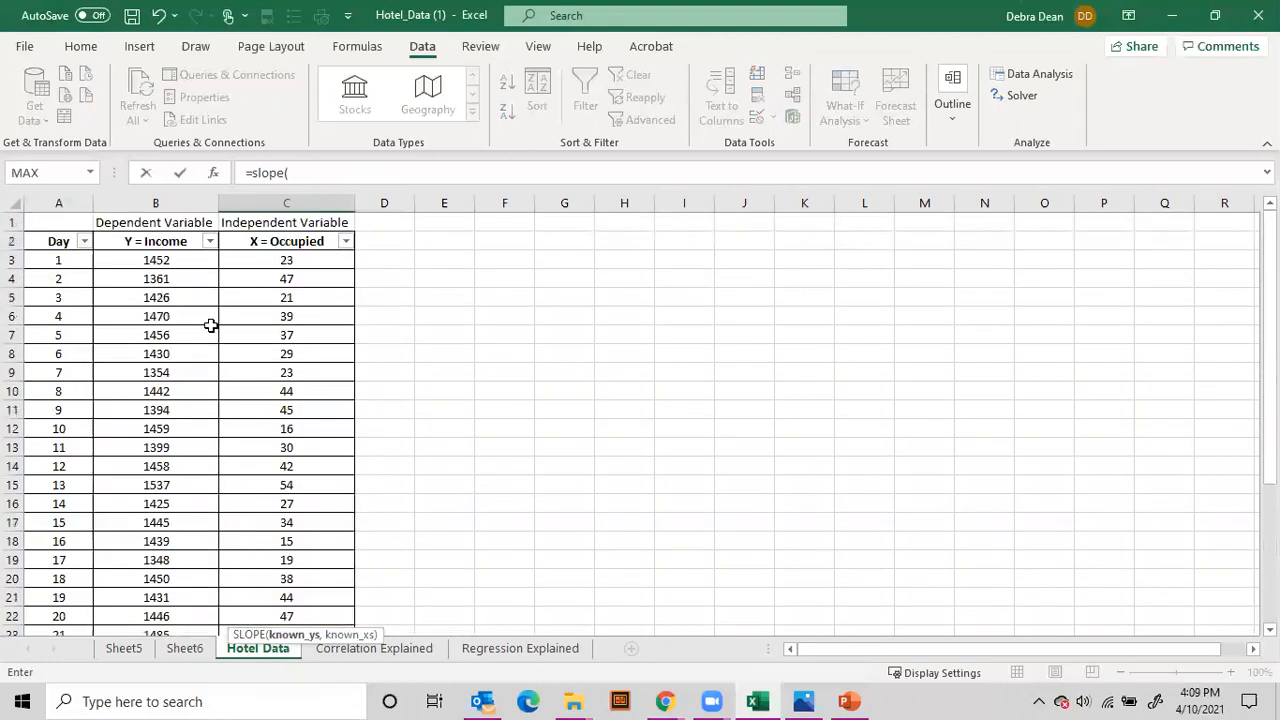
{"action": "left_click_drag", "start_coordinate": [171, 260], "coordinate": [167, 597]}
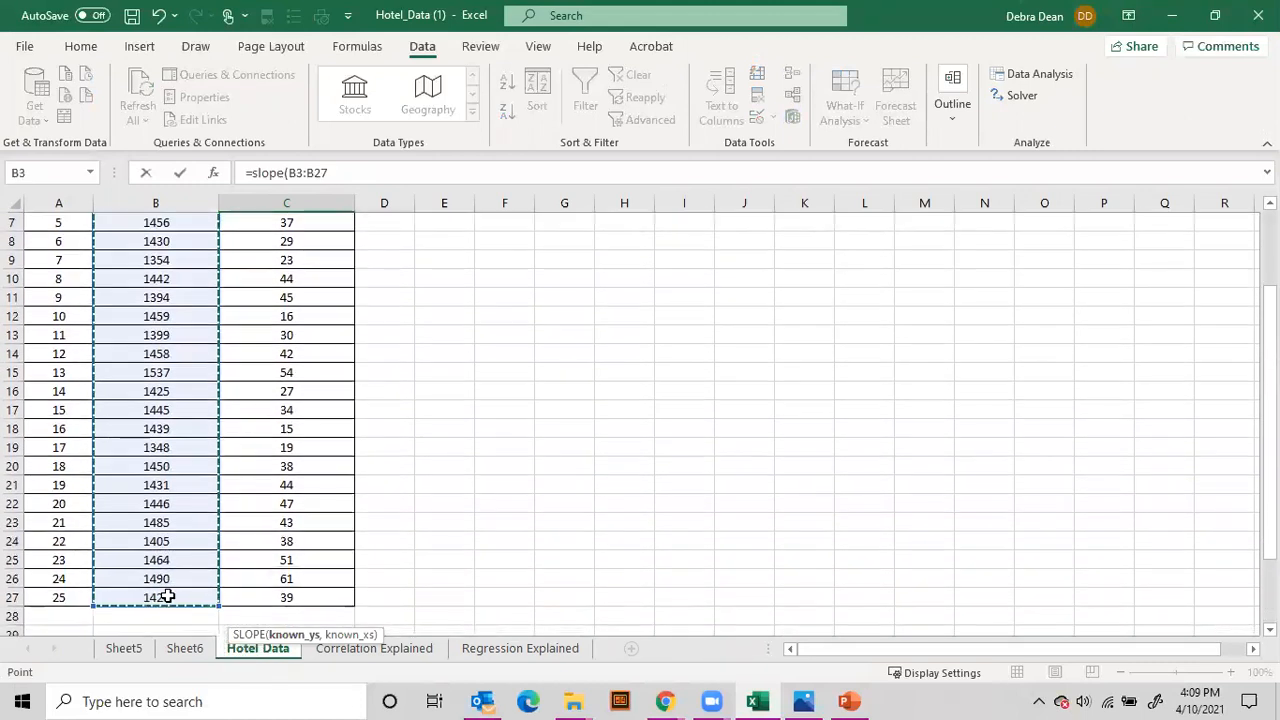
{"action": "type", "text": ")"}
{"action": "key", "text": "Return"}
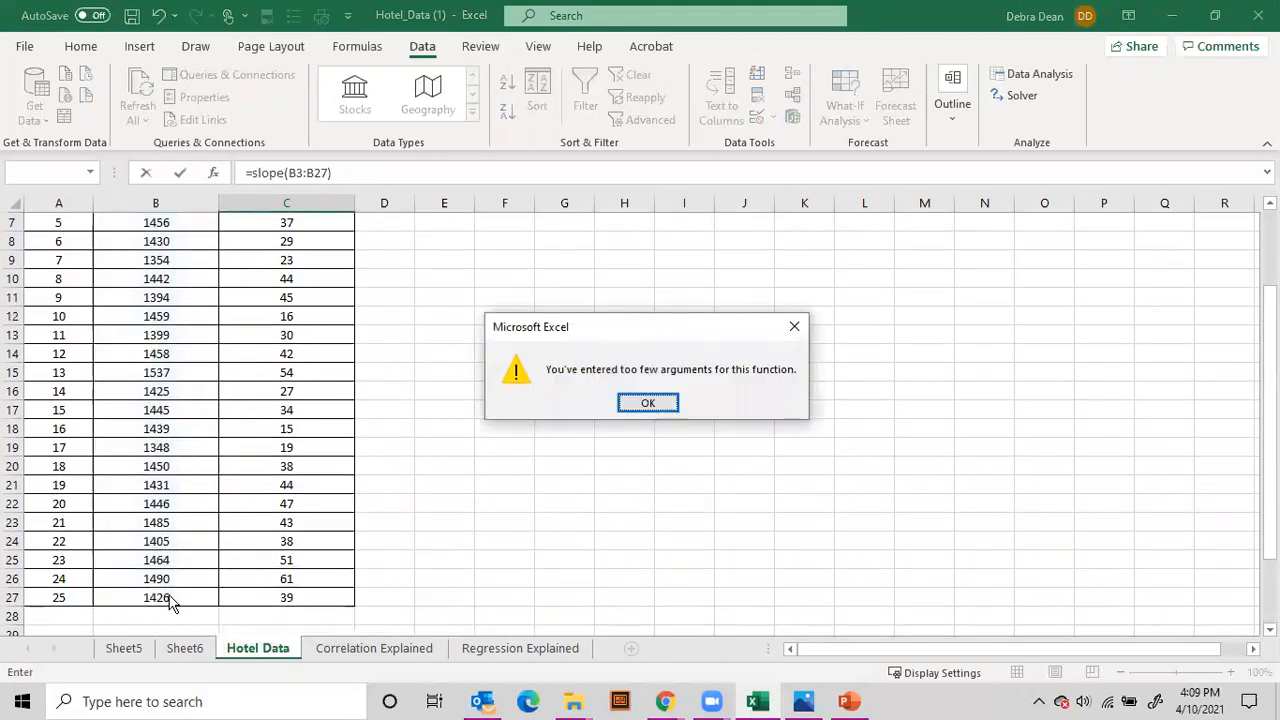
{"action": "left_click", "coordinate": [652, 404]}
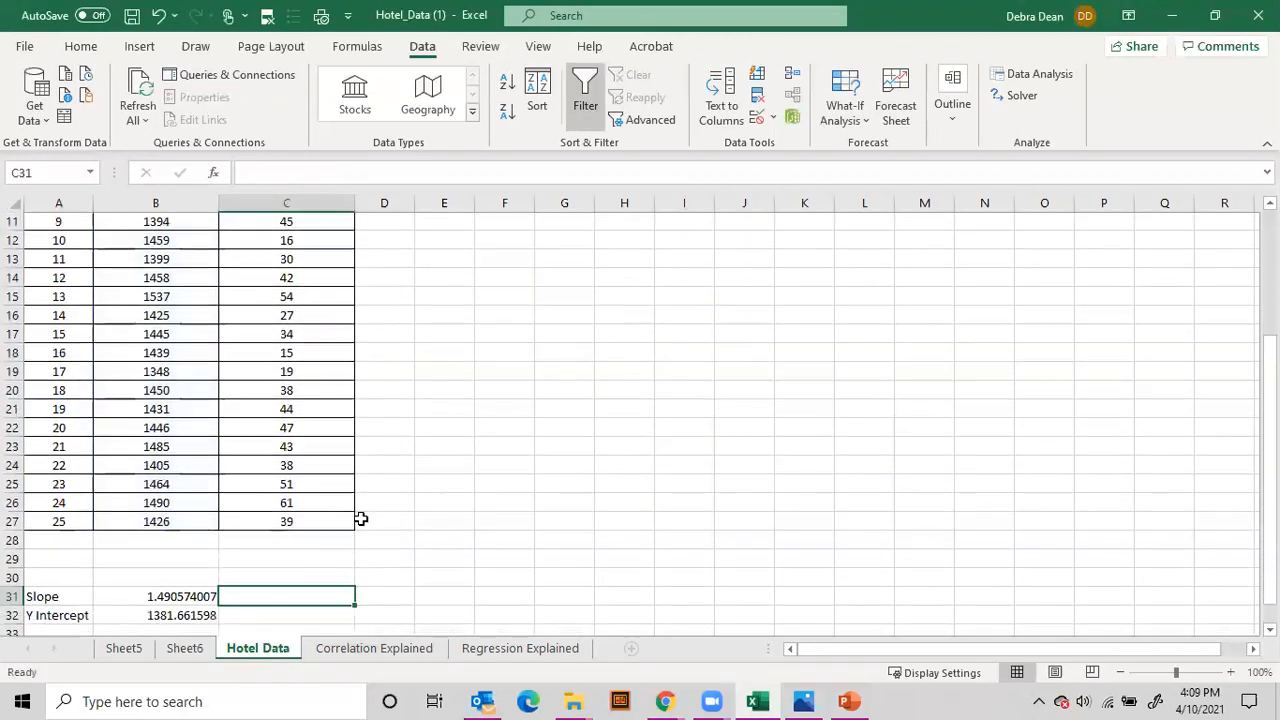
Step: Recheck the Slope formula in B31 and calculate the slope in cell D31 with =slope(B3:B27,C3:C27)
{"action": "scroll", "coordinate": [360, 517], "scroll_direction": "down", "scroll_amount": 1}
{"action": "left_click", "coordinate": [166, 557]}
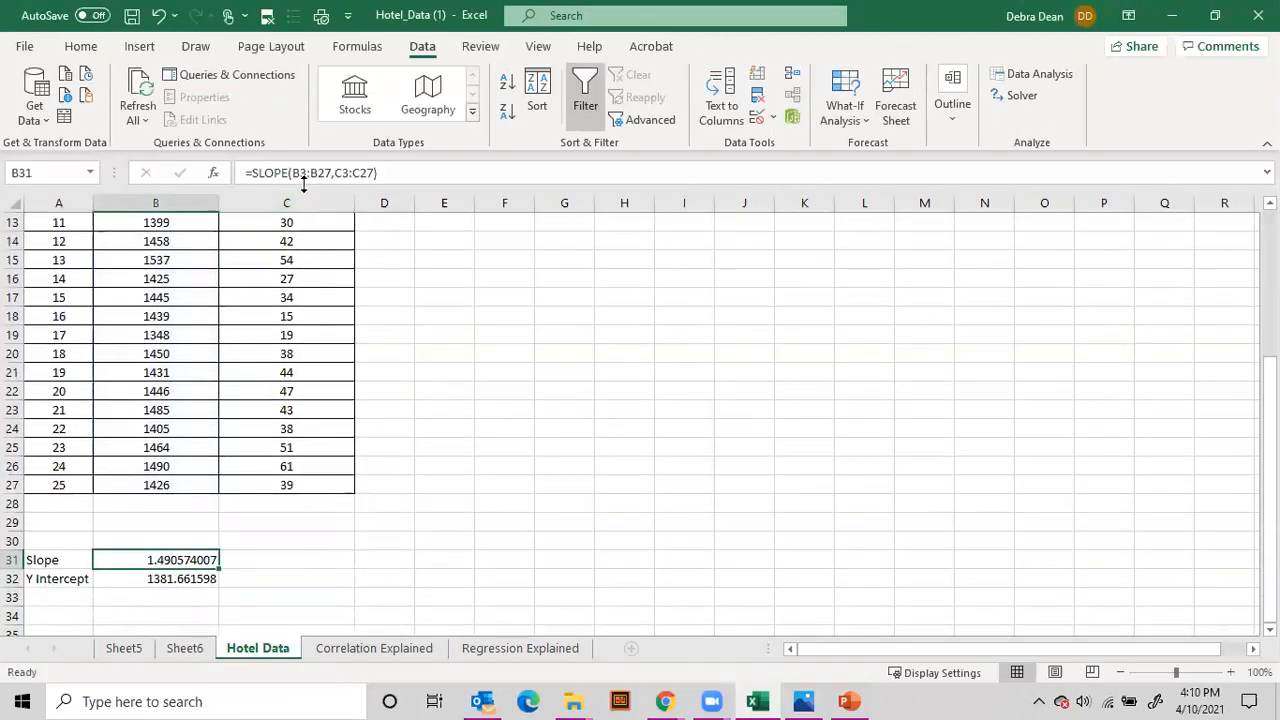
{"action": "left_click", "coordinate": [380, 558]}
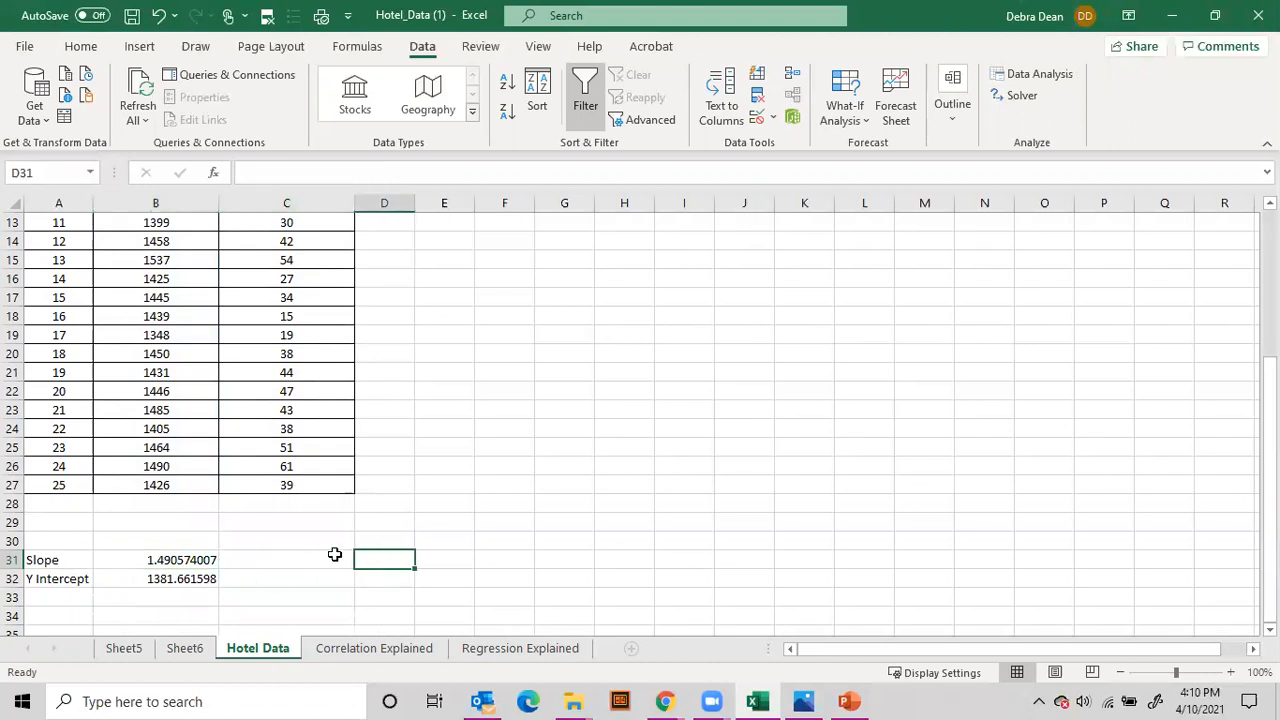
{"action": "type", "text": "=slope("}
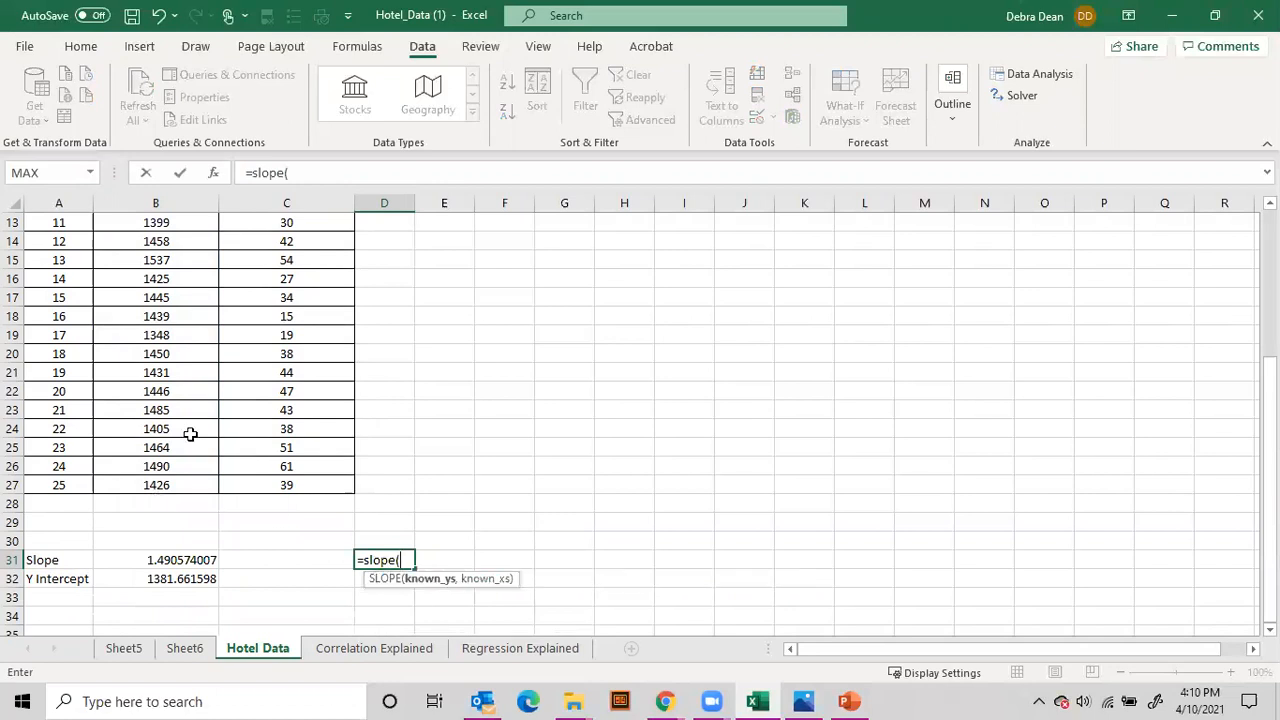
{"action": "scroll", "coordinate": [189, 434], "scroll_direction": "up", "scroll_amount": 4}
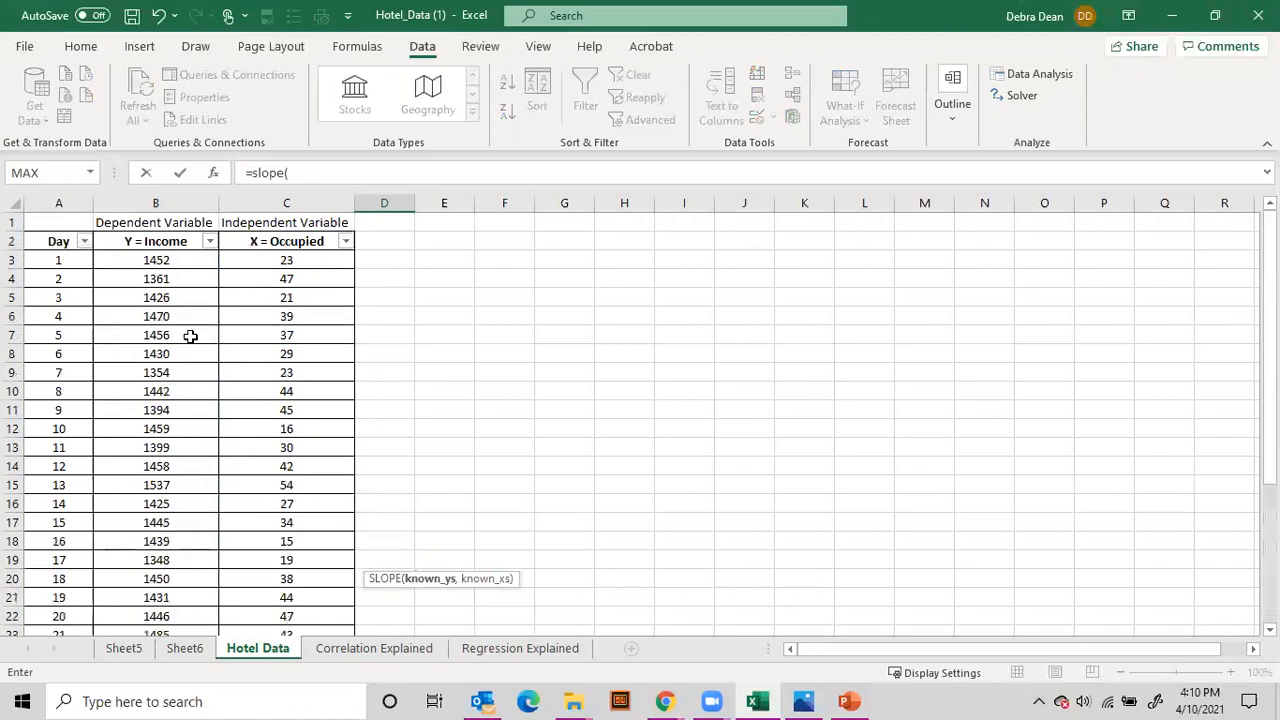
{"action": "left_click_drag", "start_coordinate": [189, 263], "coordinate": [151, 522]}
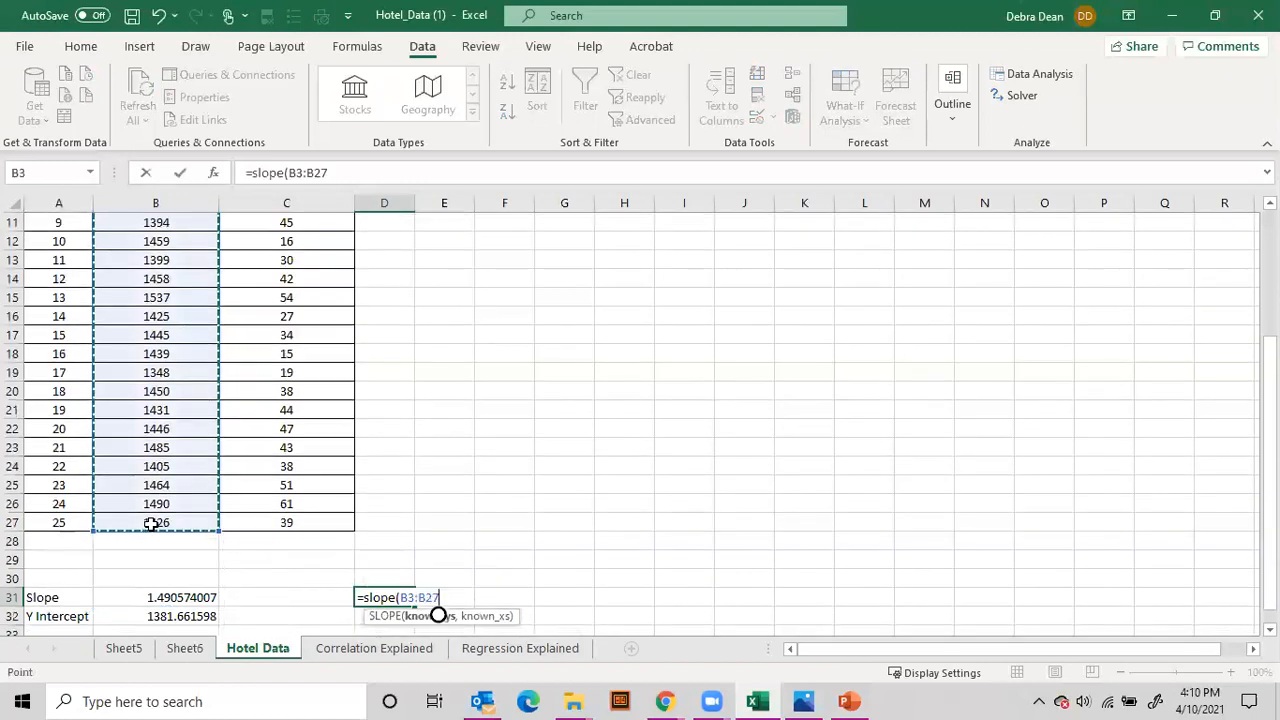
{"action": "type", "text": ","}
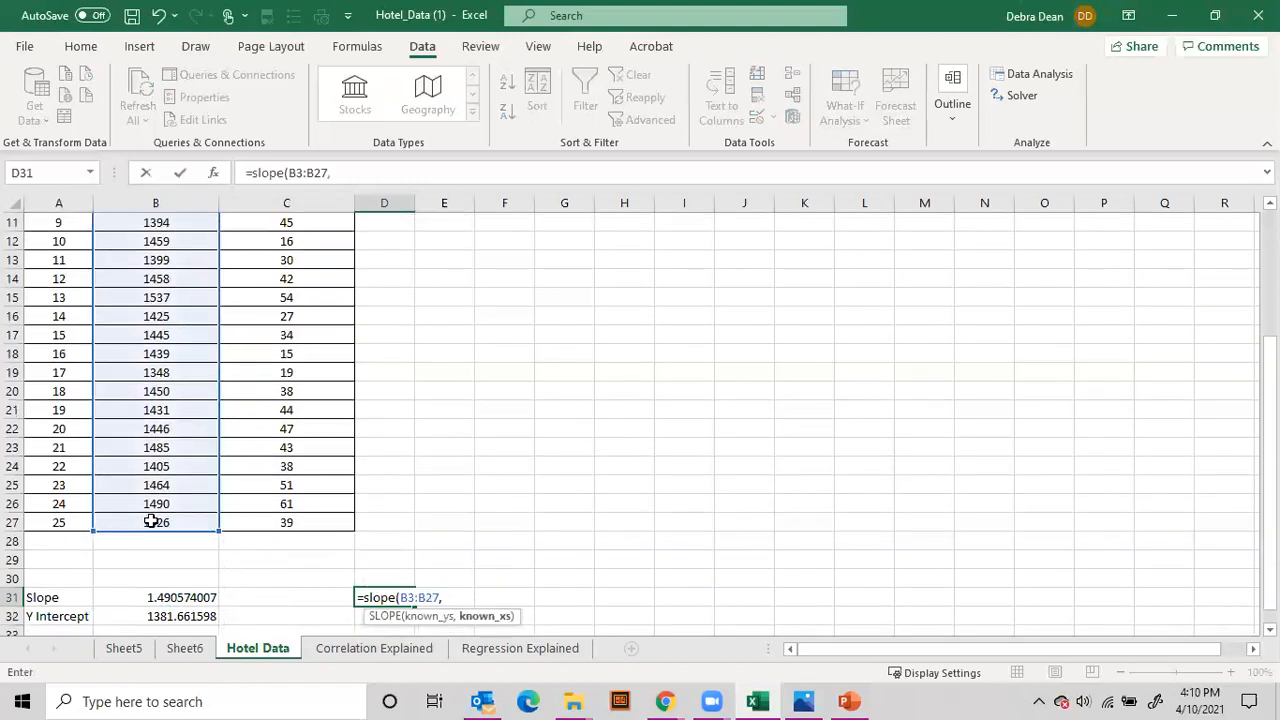
{"action": "scroll", "coordinate": [160, 480], "scroll_direction": "up", "scroll_amount": 4}
{"action": "left_click_drag", "start_coordinate": [287, 260], "coordinate": [289, 597]}
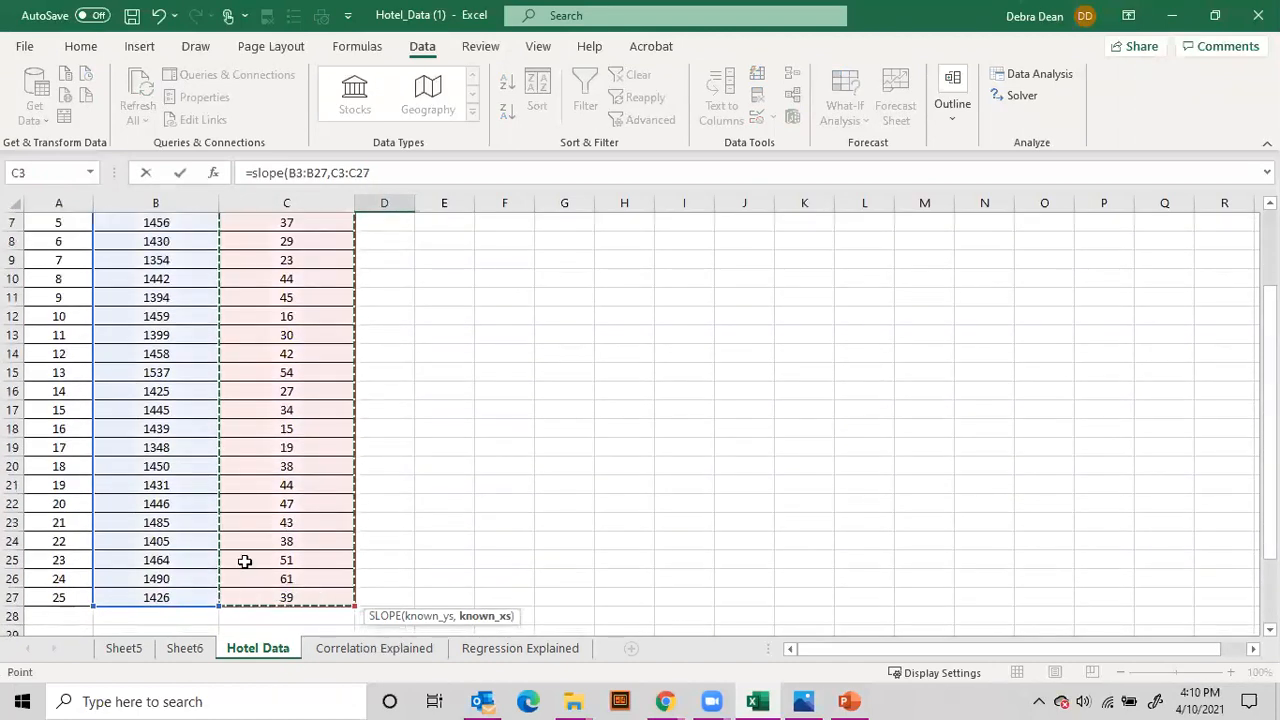
{"action": "key", "text": "Return"}
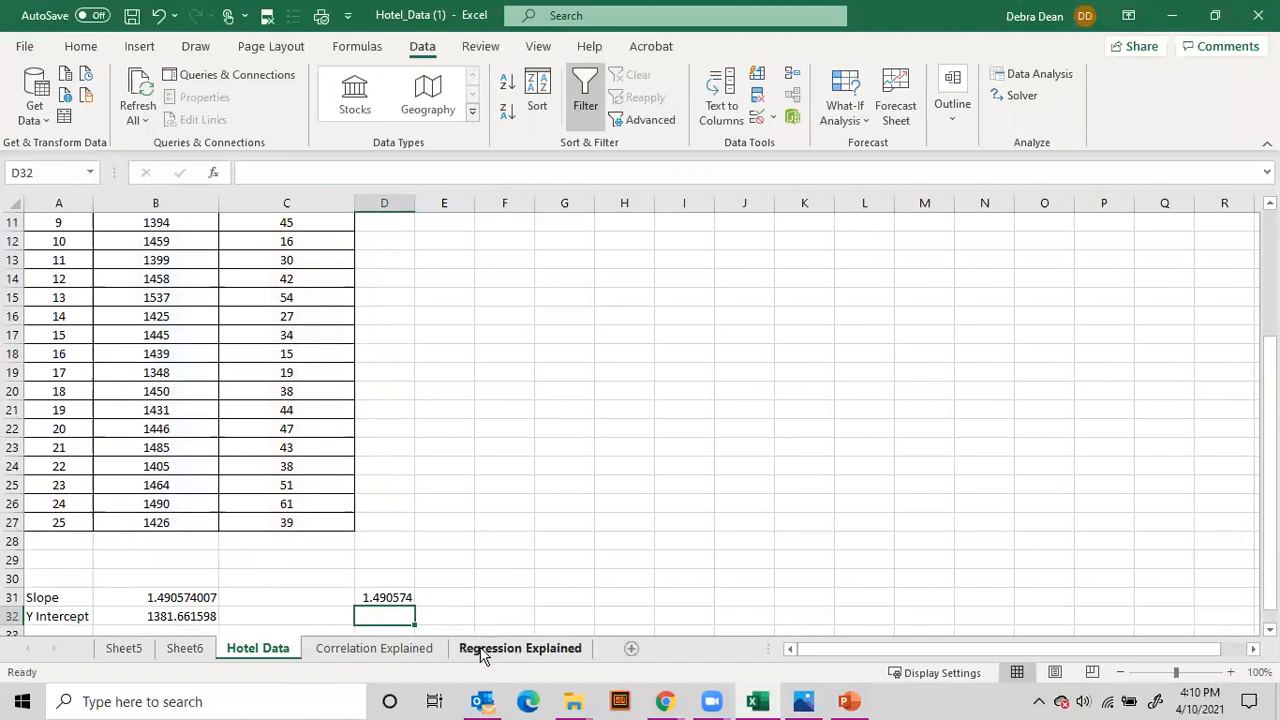
Step: Compare the X = Occupied coefficient in the Sheet6 regression output with the Slope row on the Hotel Data sheet
{"action": "left_click", "coordinate": [172, 651]}
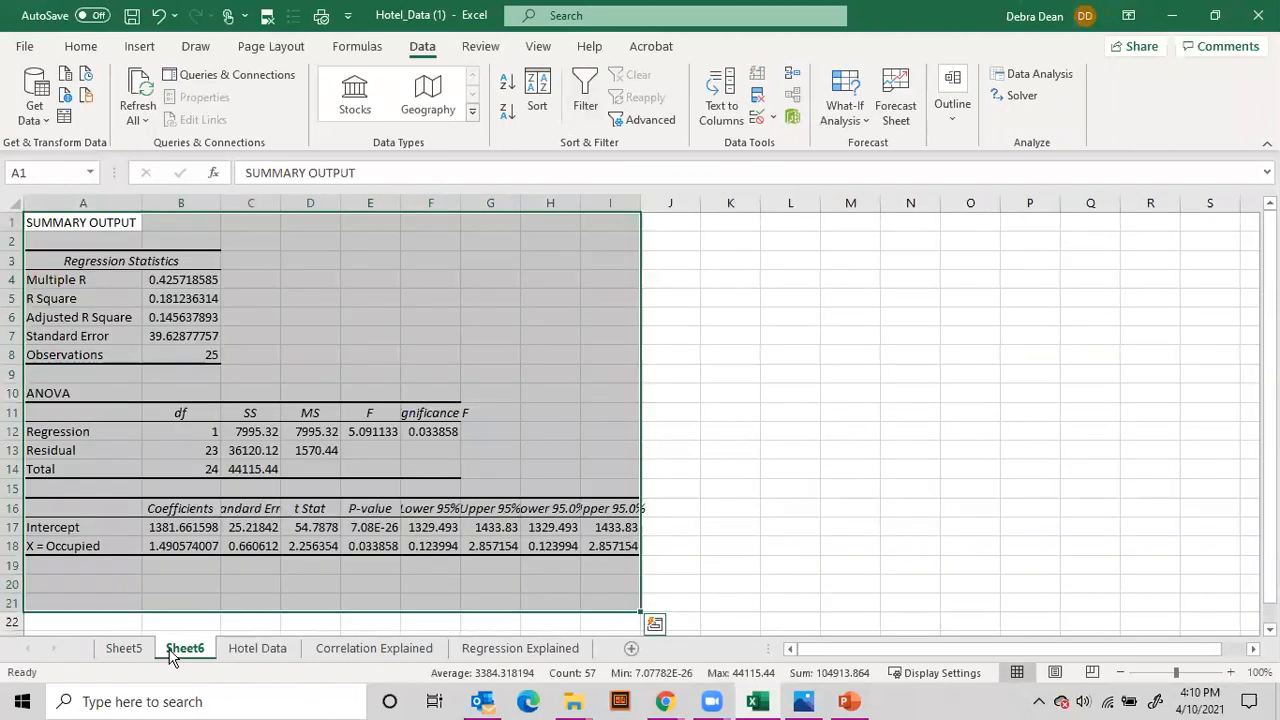
{"action": "left_click", "coordinate": [160, 551]}
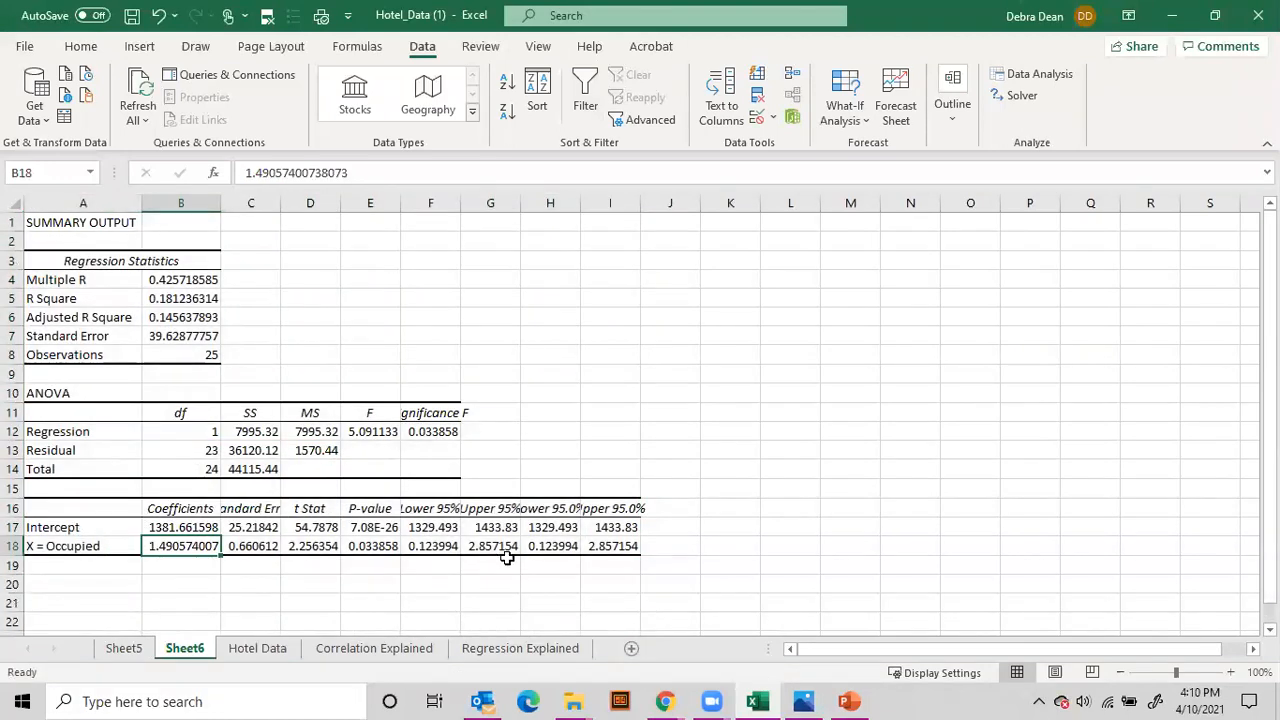
{"action": "left_click_drag", "start_coordinate": [190, 548], "coordinate": [88, 545]}
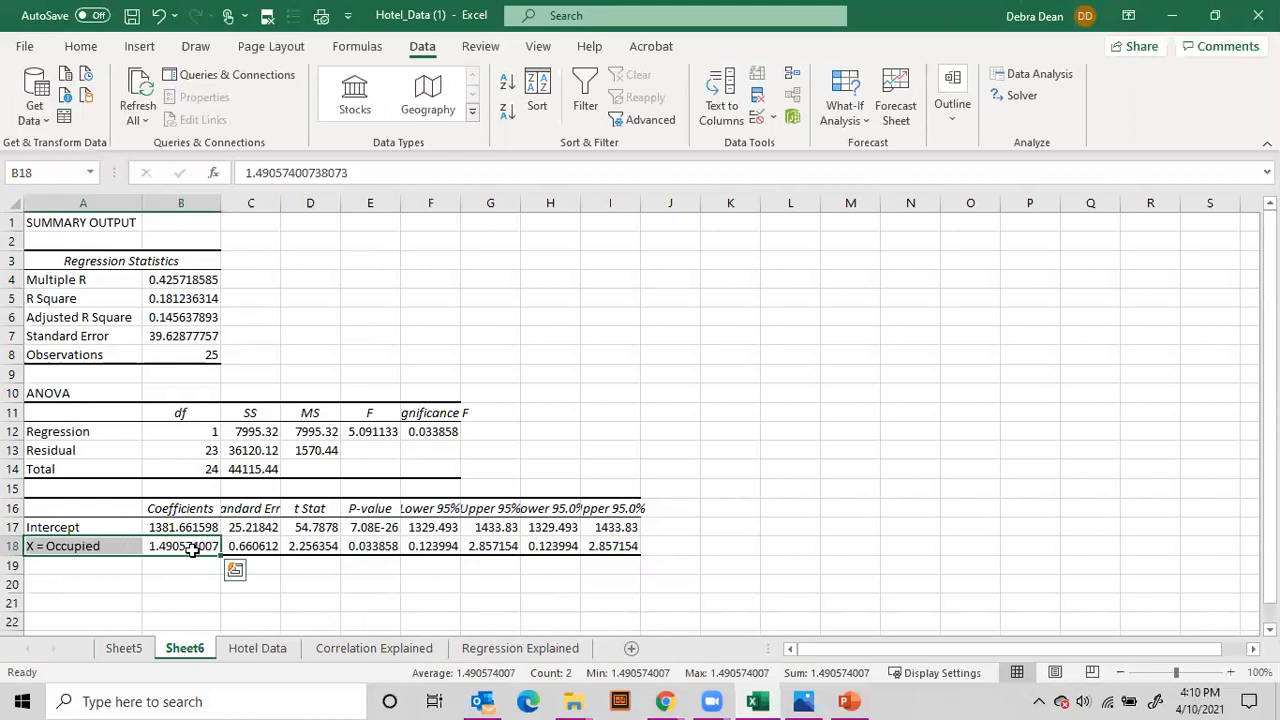
{"action": "left_click", "coordinate": [257, 649]}
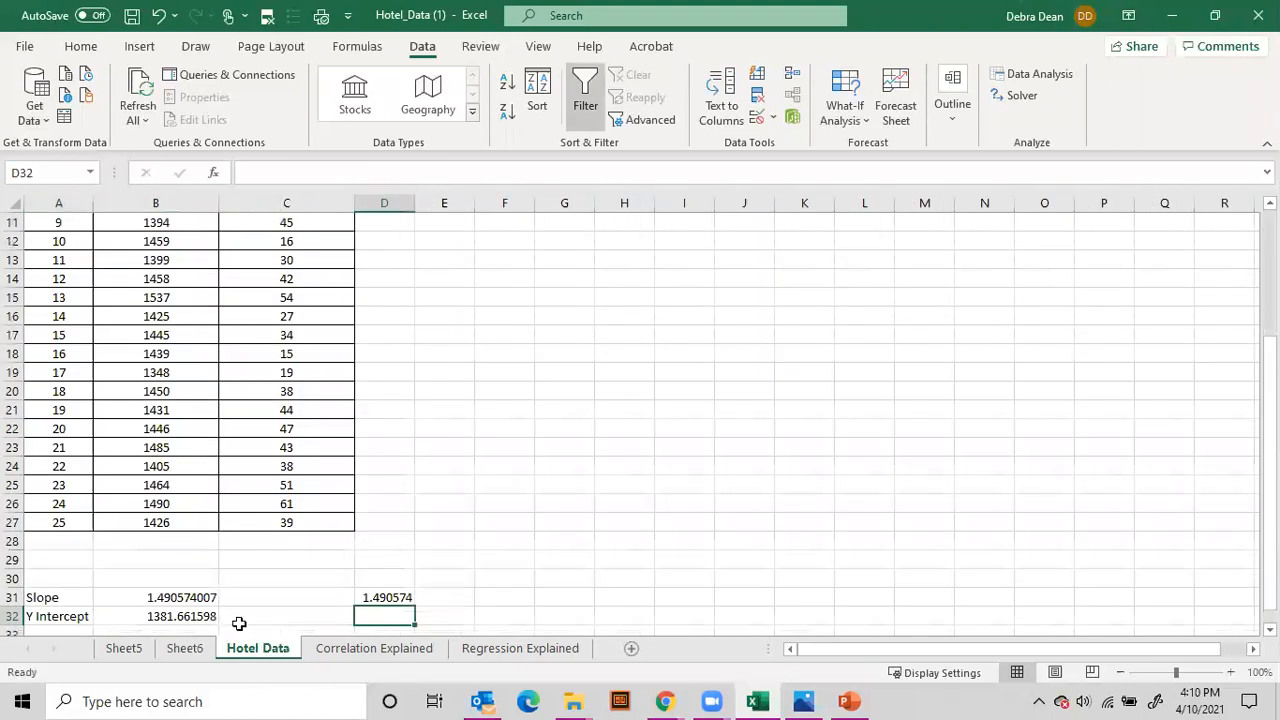
{"action": "left_click_drag", "start_coordinate": [35, 598], "coordinate": [565, 598]}
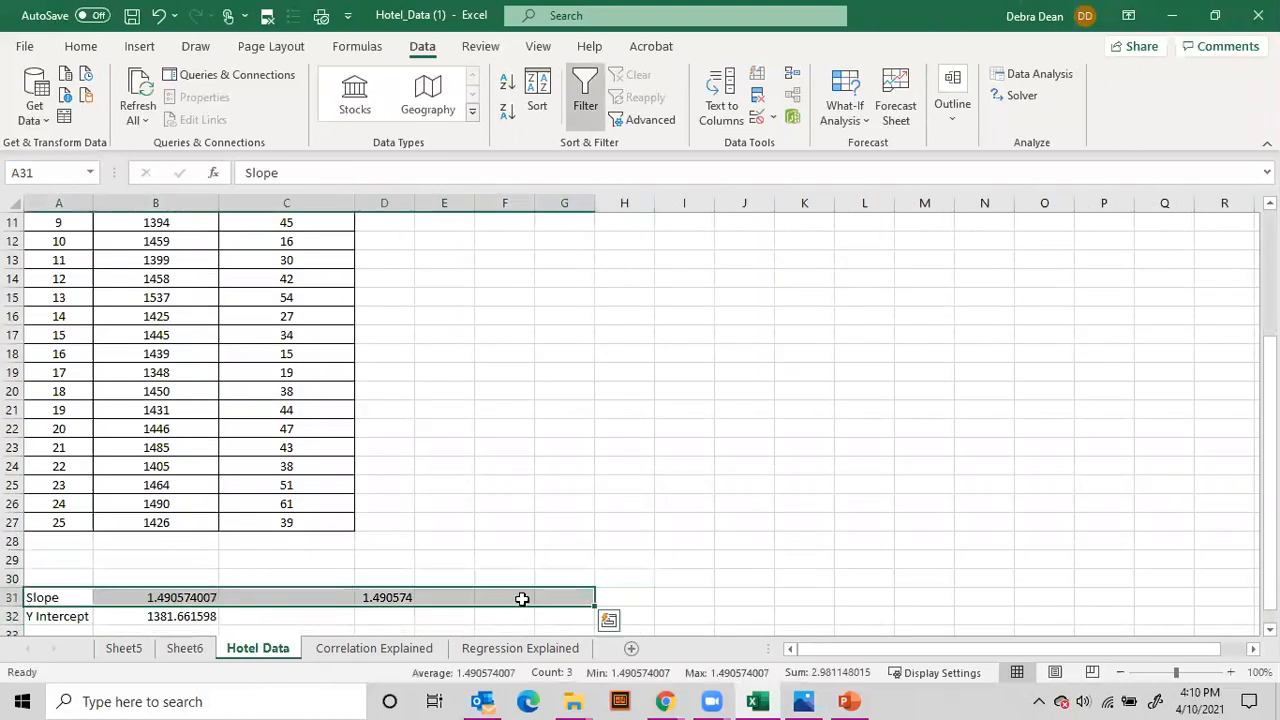
Step: Check the Y Intercept formula in B32 and calculate the intercept in cell D32 with =intercept(B3:B27,C3:C27)
{"action": "left_click", "coordinate": [158, 617]}
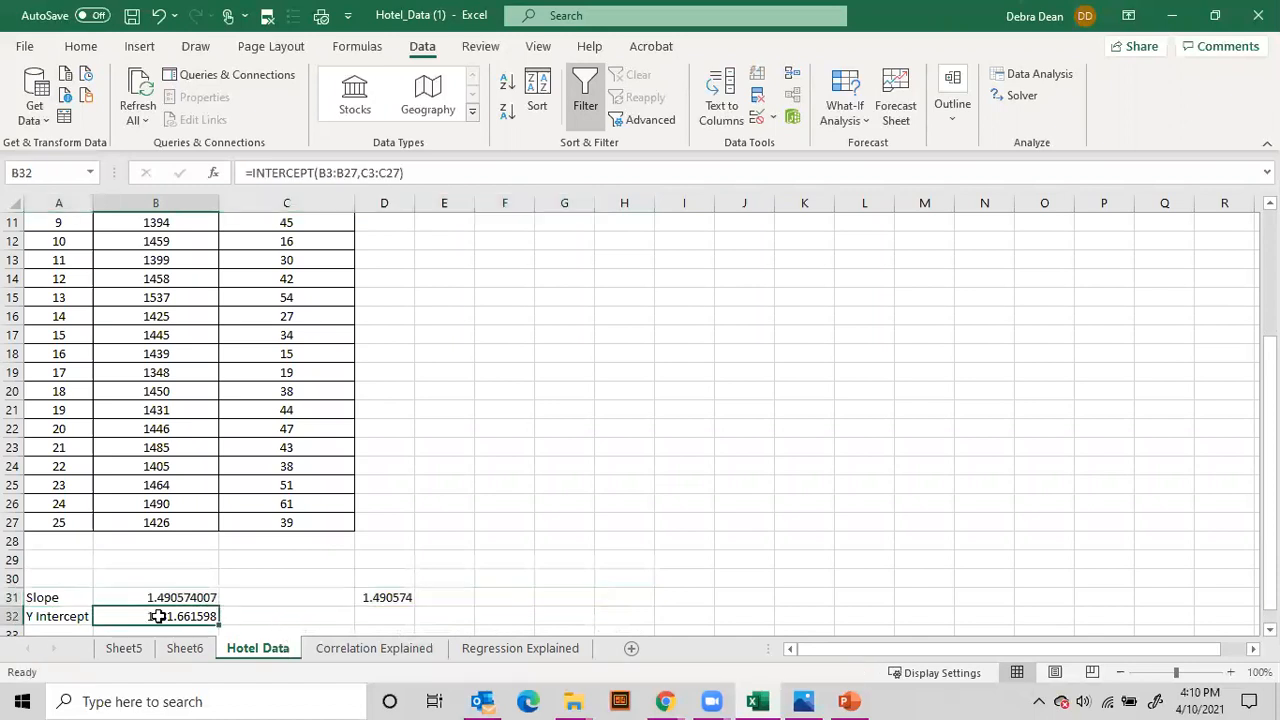
{"action": "left_click", "coordinate": [386, 616]}
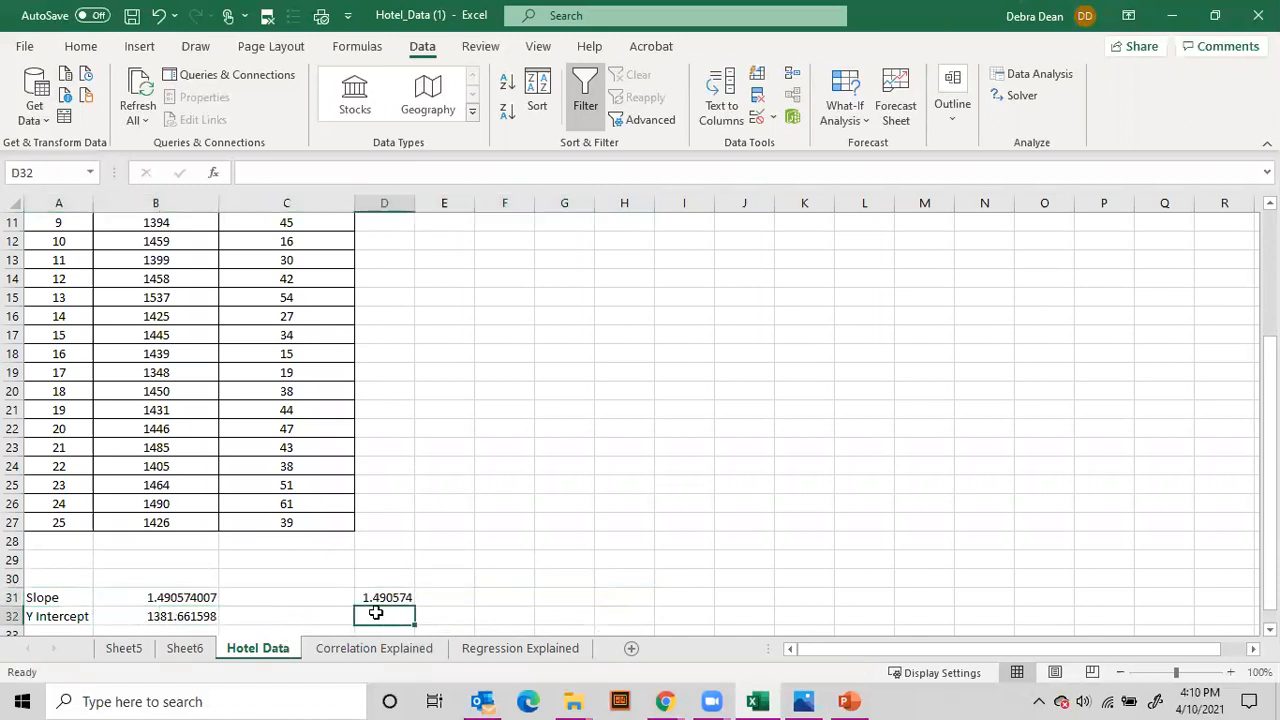
{"action": "type", "text": "=int"}
{"action": "type", "text": "pt("}
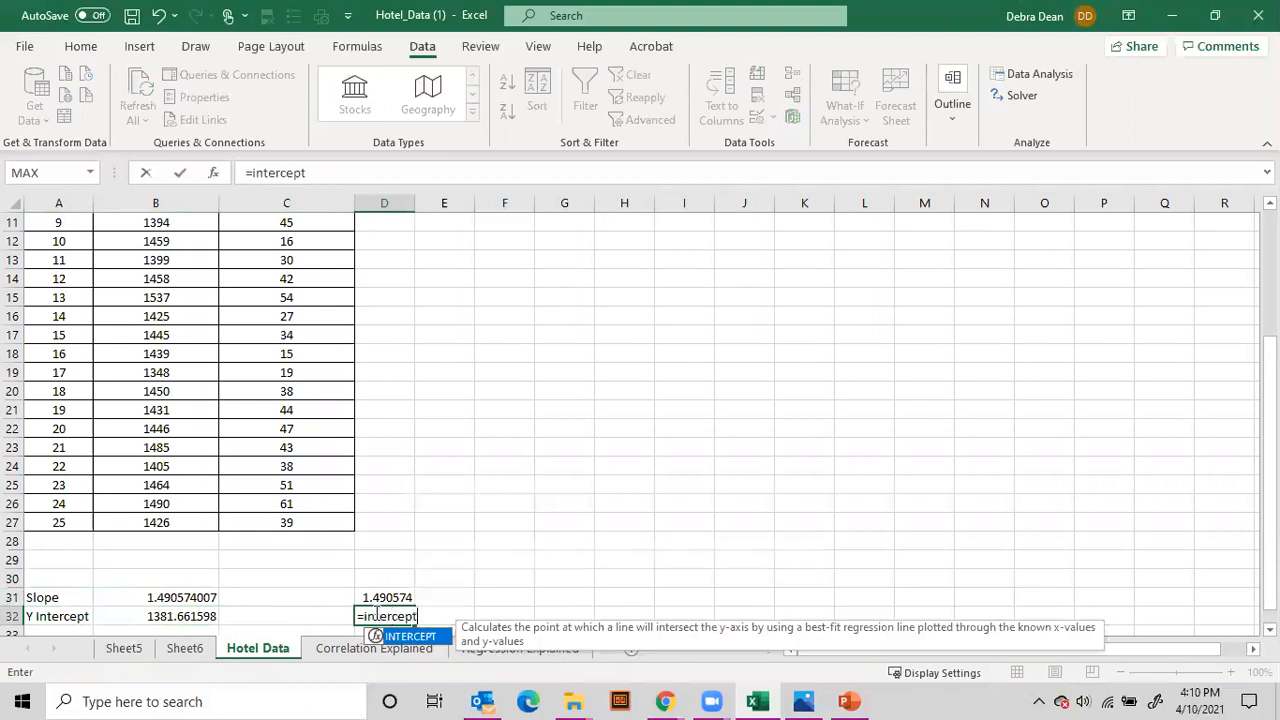
{"action": "scroll", "coordinate": [300, 500], "scroll_direction": "up", "scroll_amount": 4}
{"action": "left_click_drag", "start_coordinate": [180, 265], "coordinate": [140, 593]}
{"action": "type", "text": ","}
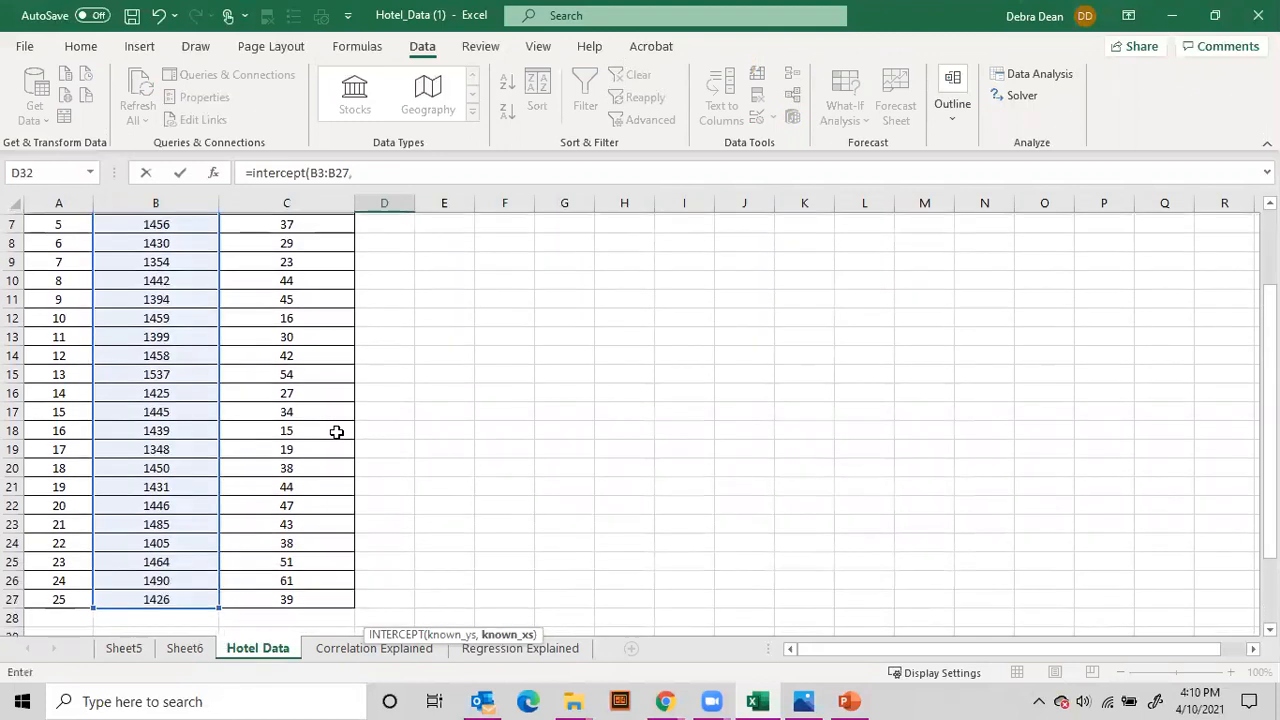
{"action": "scroll", "coordinate": [337, 434], "scroll_direction": "up", "scroll_amount": 2}
{"action": "left_click_drag", "start_coordinate": [300, 262], "coordinate": [259, 597]}
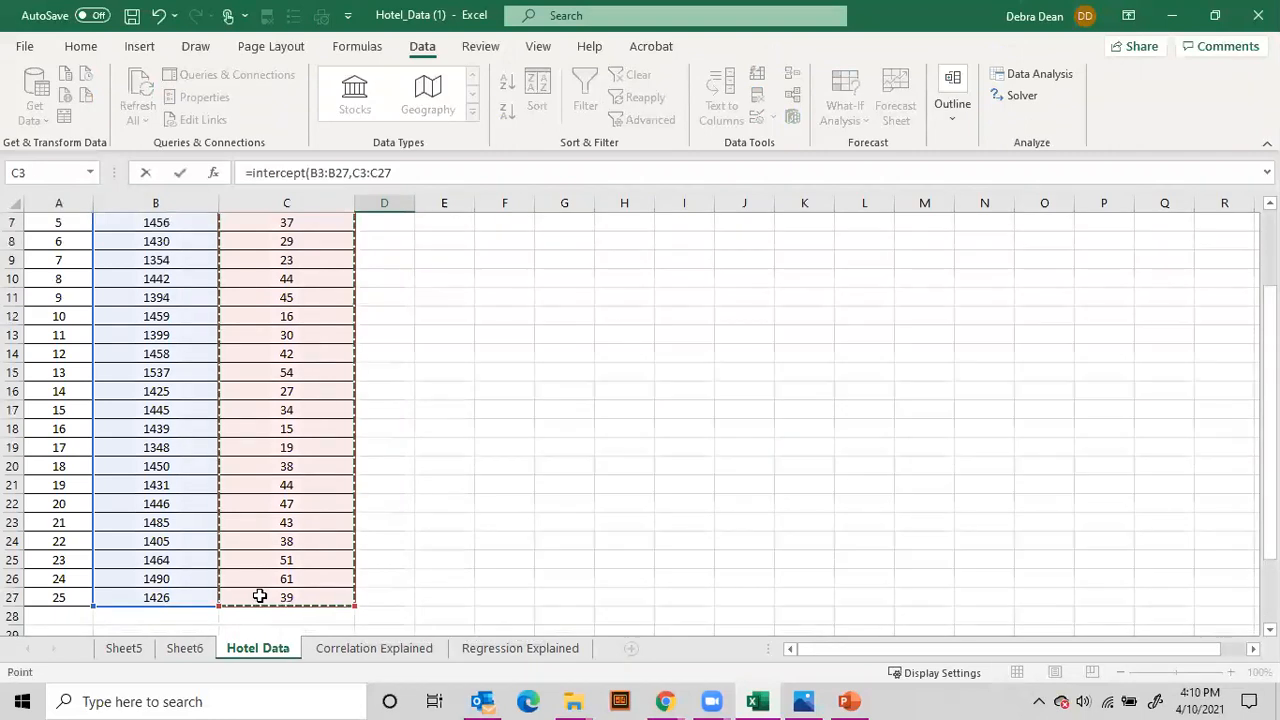
{"action": "key", "text": "Return"}
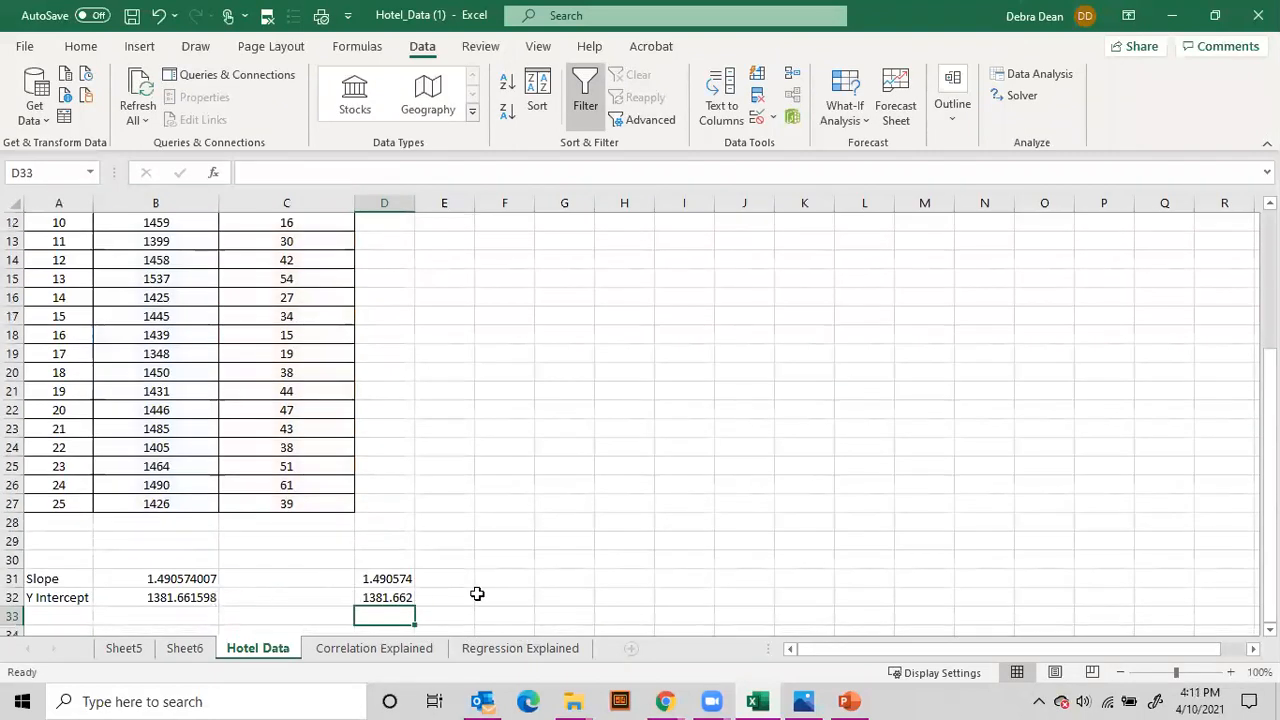
Step: Reduce the Intercept and X = Occupied coefficients in B17:B18 on Sheet6 to three decimal places
{"action": "left_click", "coordinate": [185, 650]}
{"action": "left_click", "coordinate": [158, 528]}
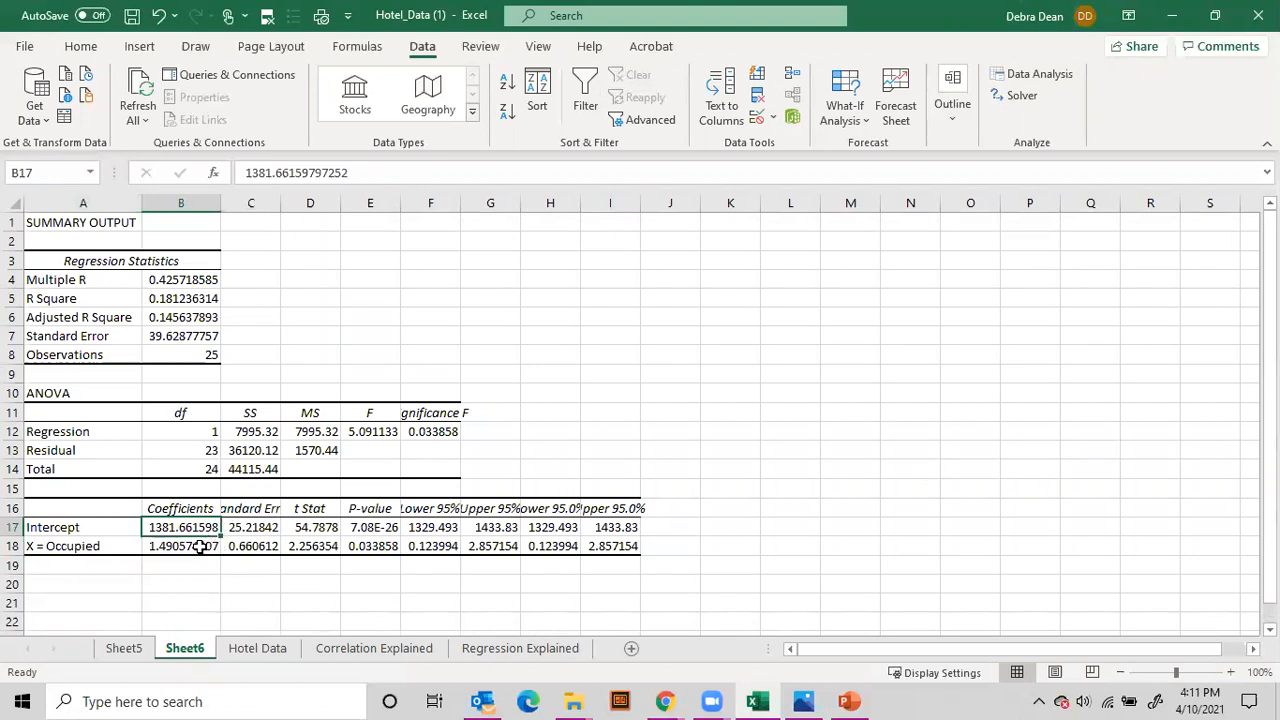
{"action": "left_click_drag", "start_coordinate": [200, 546], "coordinate": [205, 527]}
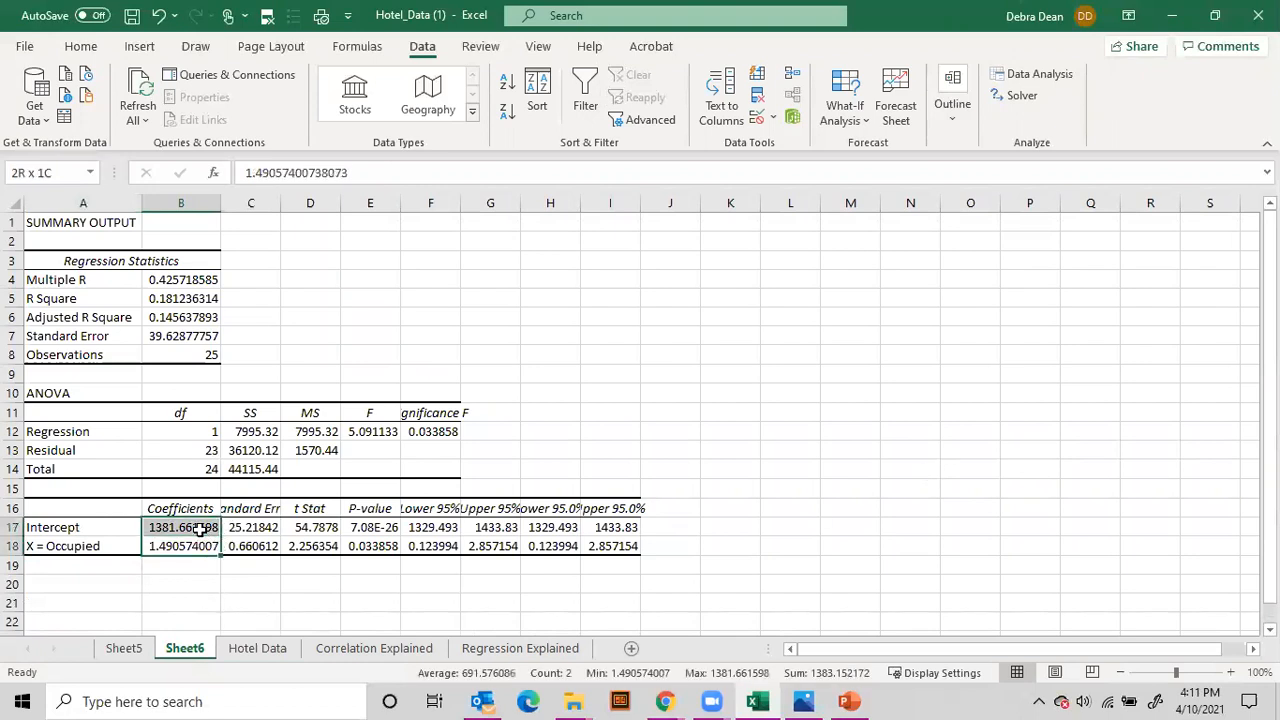
{"action": "left_click", "coordinate": [81, 47]}
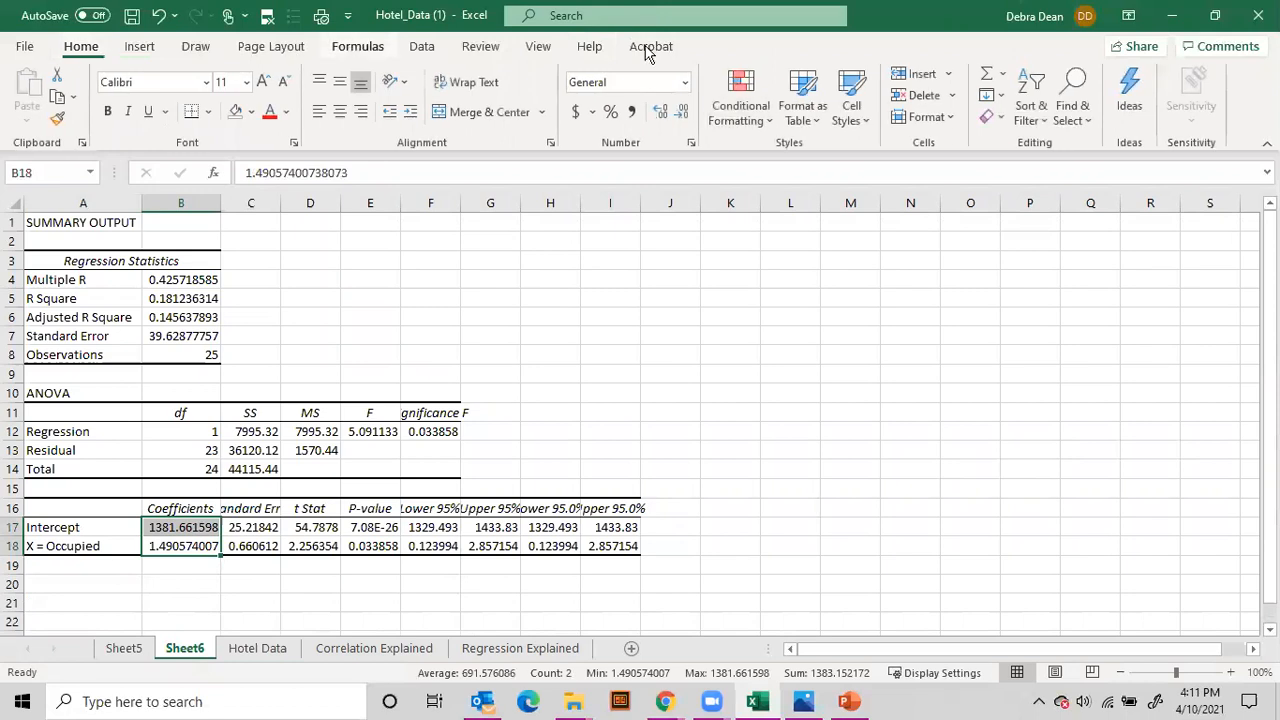
{"action": "left_click", "coordinate": [684, 113]}
{"action": "left_click", "coordinate": [684, 113]}
{"action": "left_click", "coordinate": [684, 113]}
{"action": "left_click", "coordinate": [684, 113]}
{"action": "left_click", "coordinate": [684, 113]}
{"action": "left_click", "coordinate": [684, 113]}
{"action": "left_click", "coordinate": [684, 113]}
{"action": "left_click", "coordinate": [684, 113]}
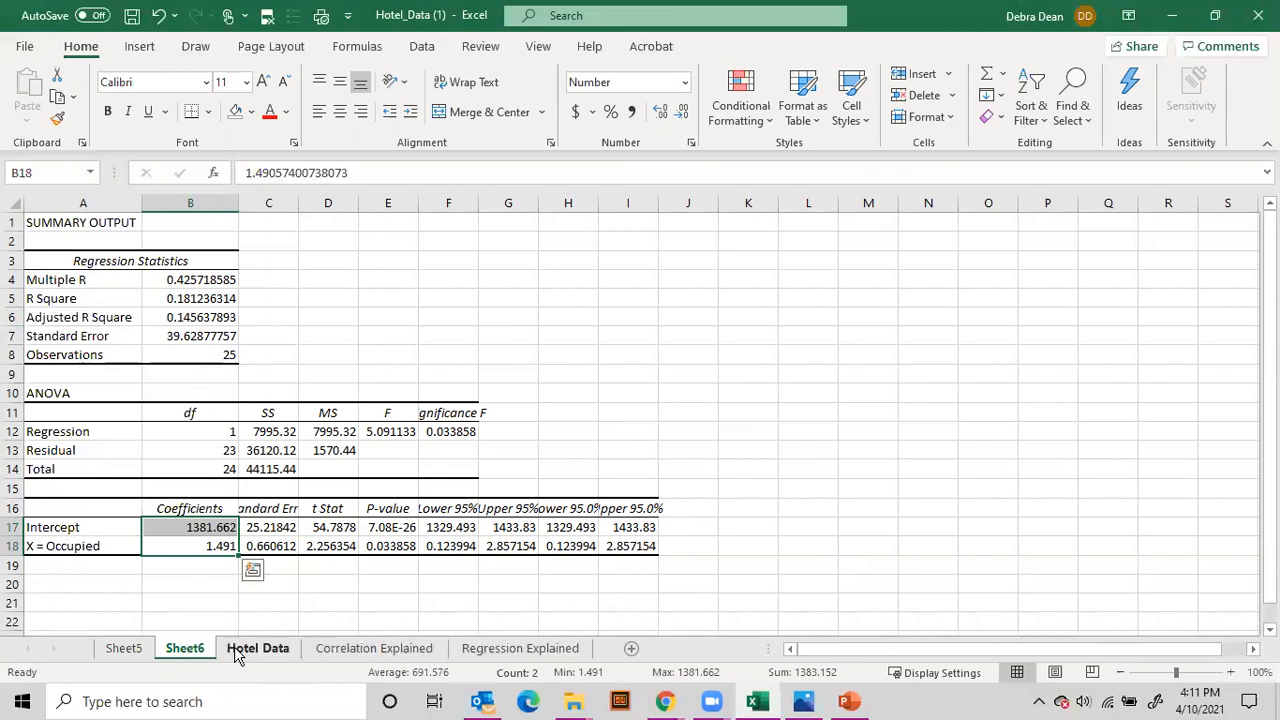
Step: Review the R Square and Adjusted R Square values and their notes on the Regression Explained sheet, along with the Occupied variable
{"action": "left_click", "coordinate": [527, 650]}
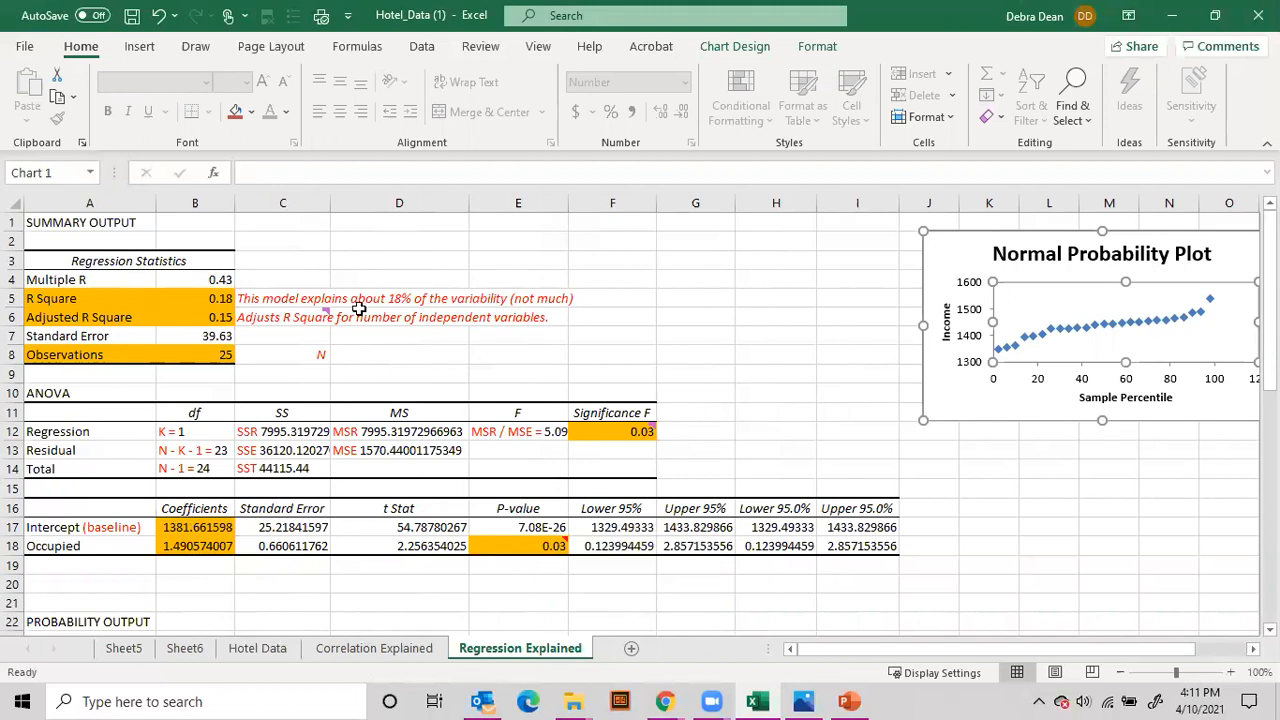
{"action": "left_click", "coordinate": [194, 299]}
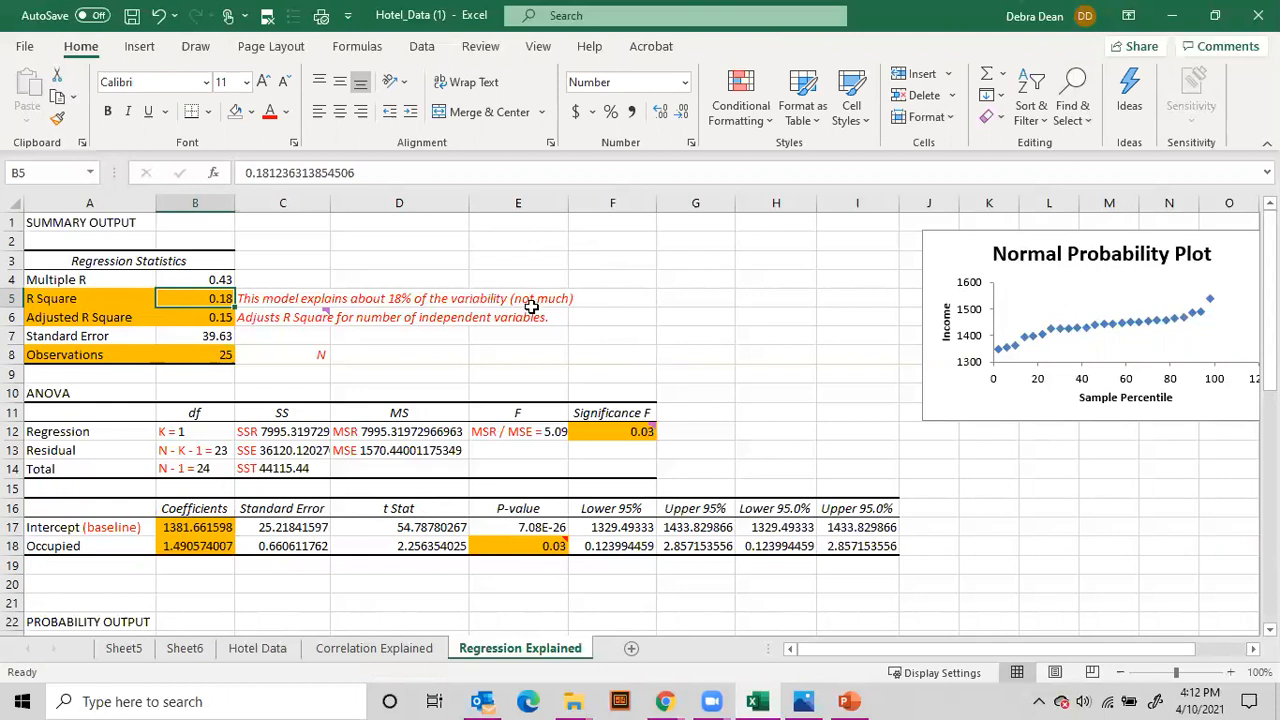
{"action": "left_click", "coordinate": [177, 318]}
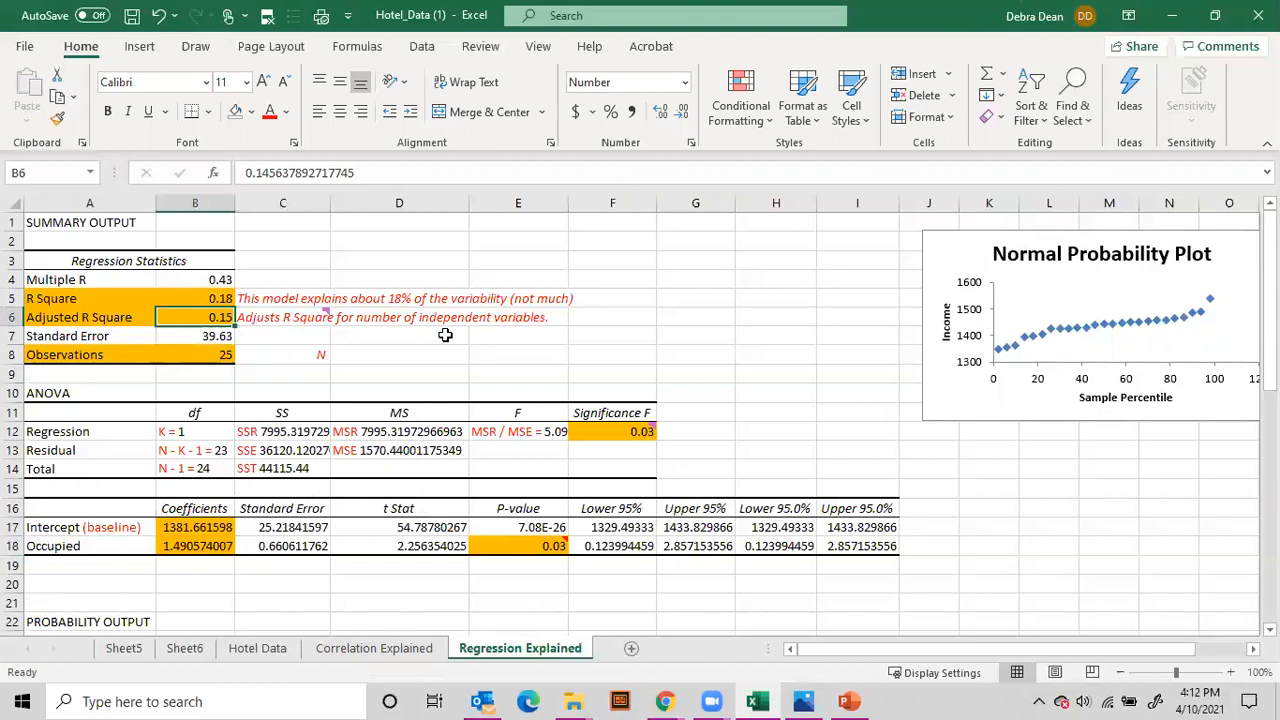
{"action": "left_click", "coordinate": [105, 549]}
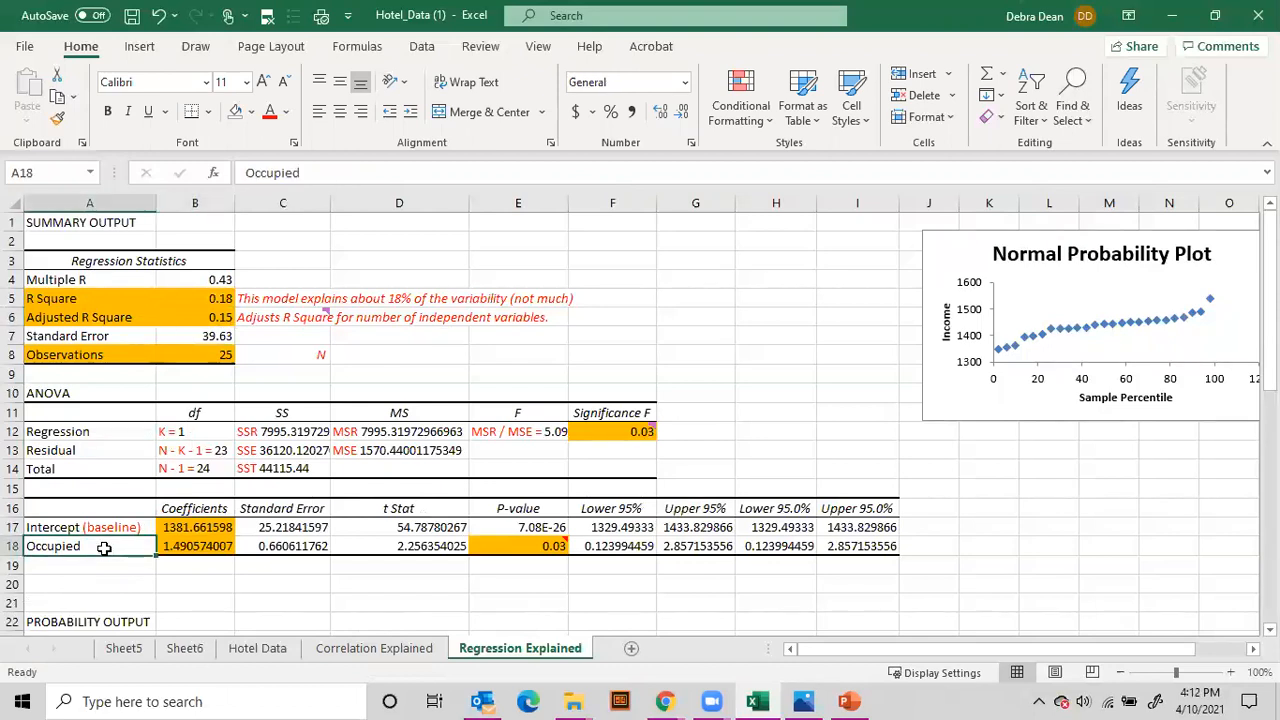
{"action": "left_click", "coordinate": [205, 298]}
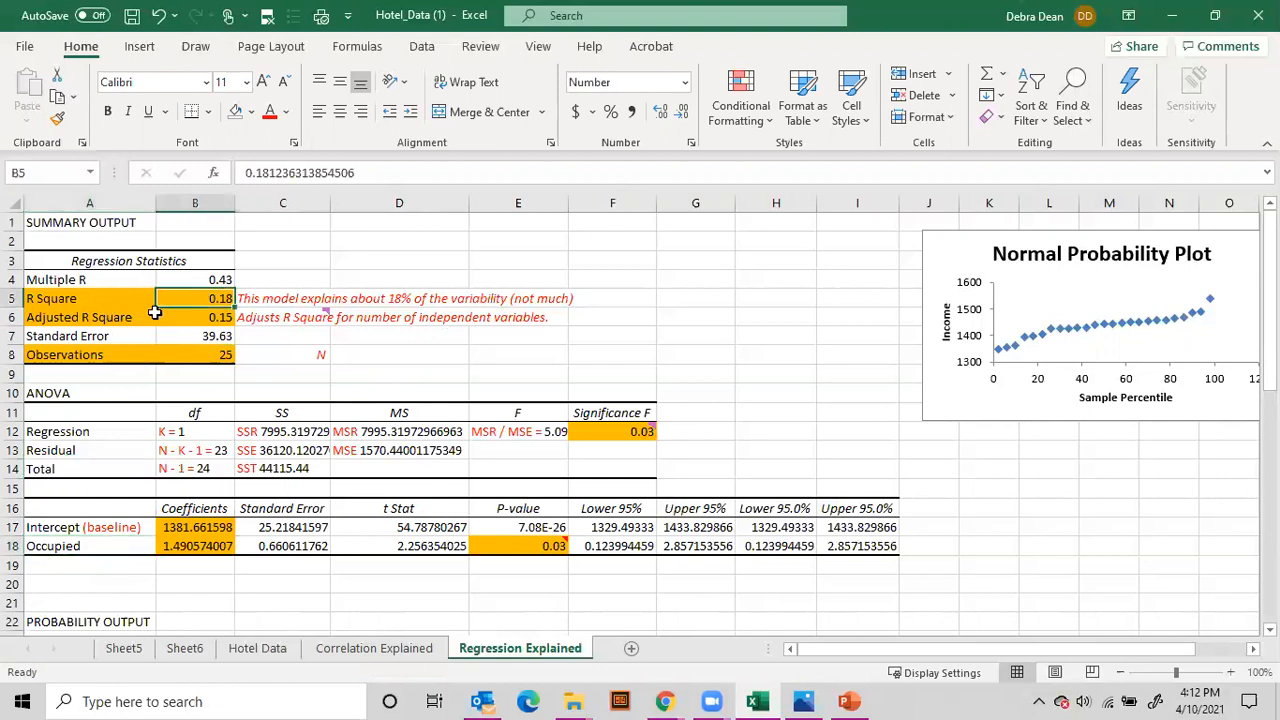
Step: Remove the orange fill from the Adjusted R Square label and value in A6:B6
{"action": "left_click_drag", "start_coordinate": [58, 317], "coordinate": [200, 317]}
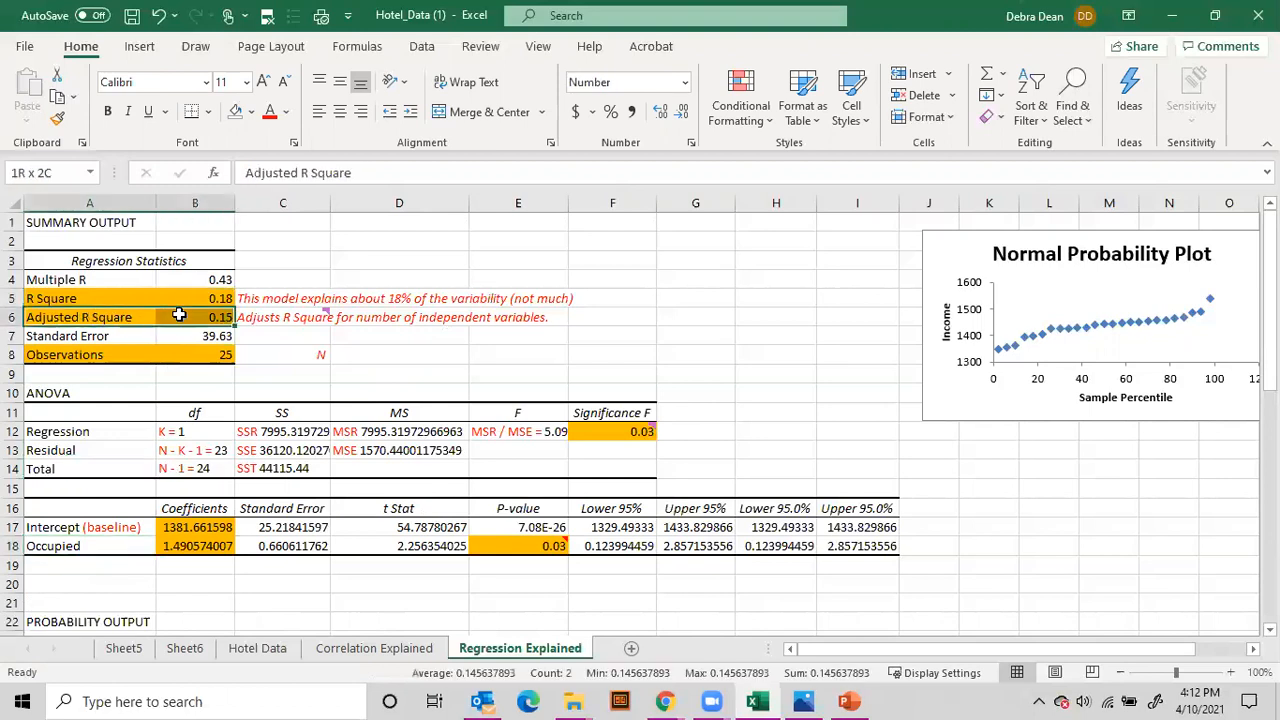
{"action": "left_click", "coordinate": [236, 111]}
{"action": "left_click", "coordinate": [296, 360]}
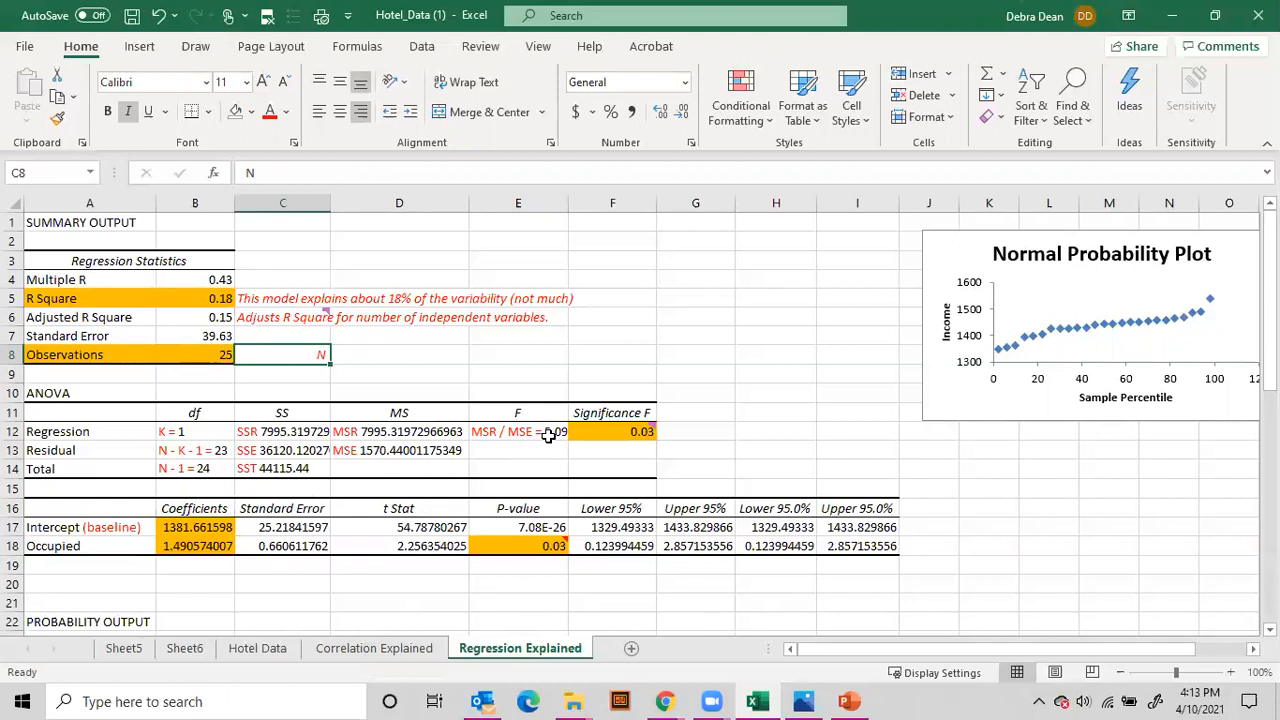
Step: Examine how the ANOVA degrees of freedom in B12:B14 derive from the Observations value and the Occupied variable
{"action": "mouse_move", "coordinate": [643, 436]}
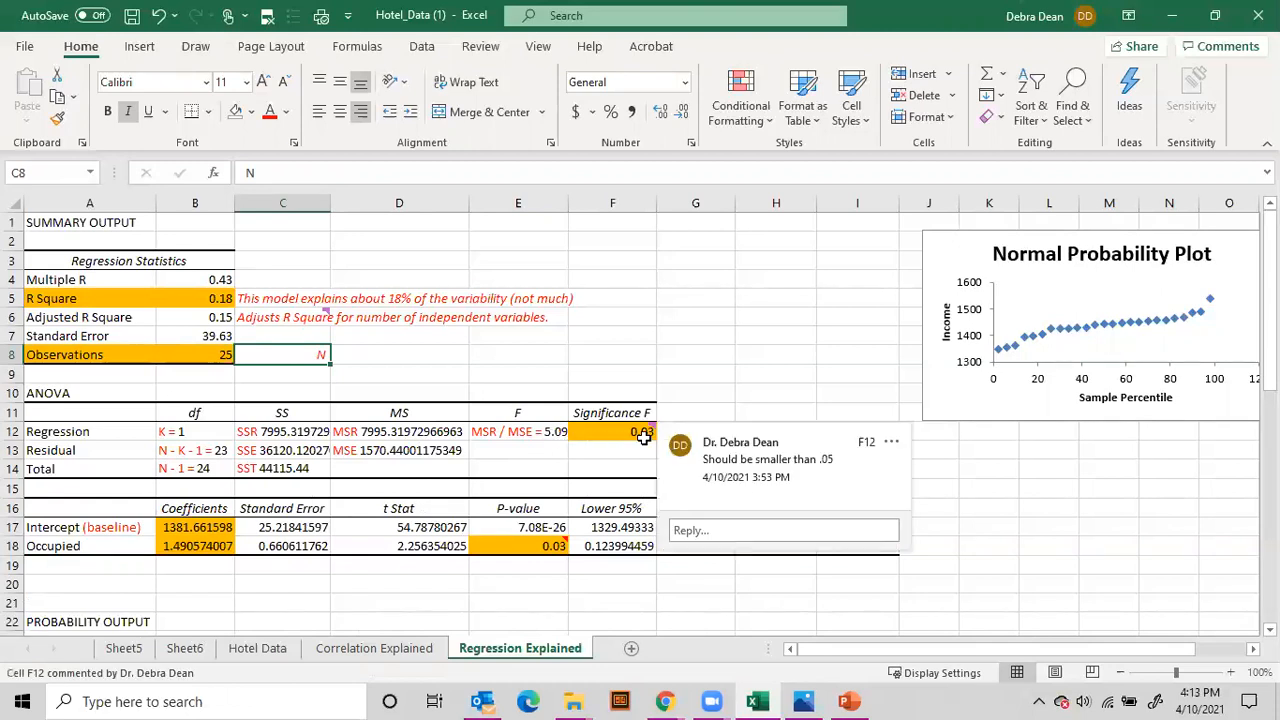
{"action": "left_click", "coordinate": [172, 431]}
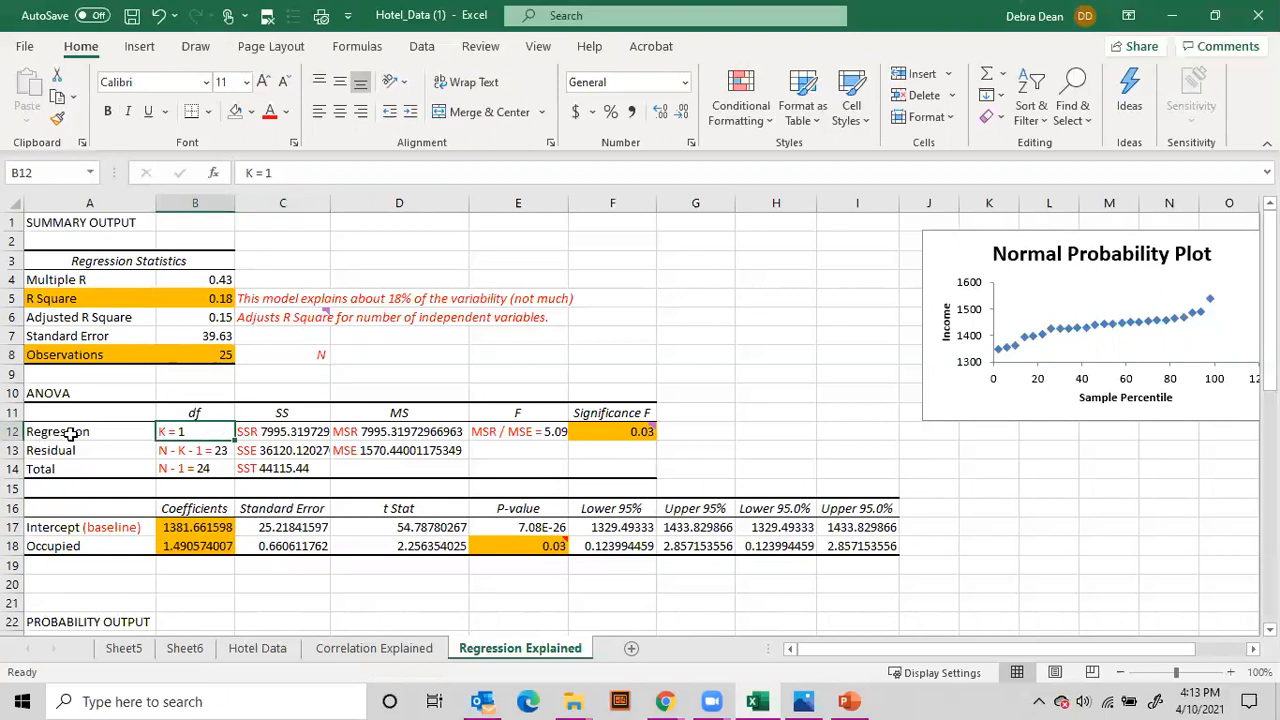
{"action": "left_click", "coordinate": [66, 550]}
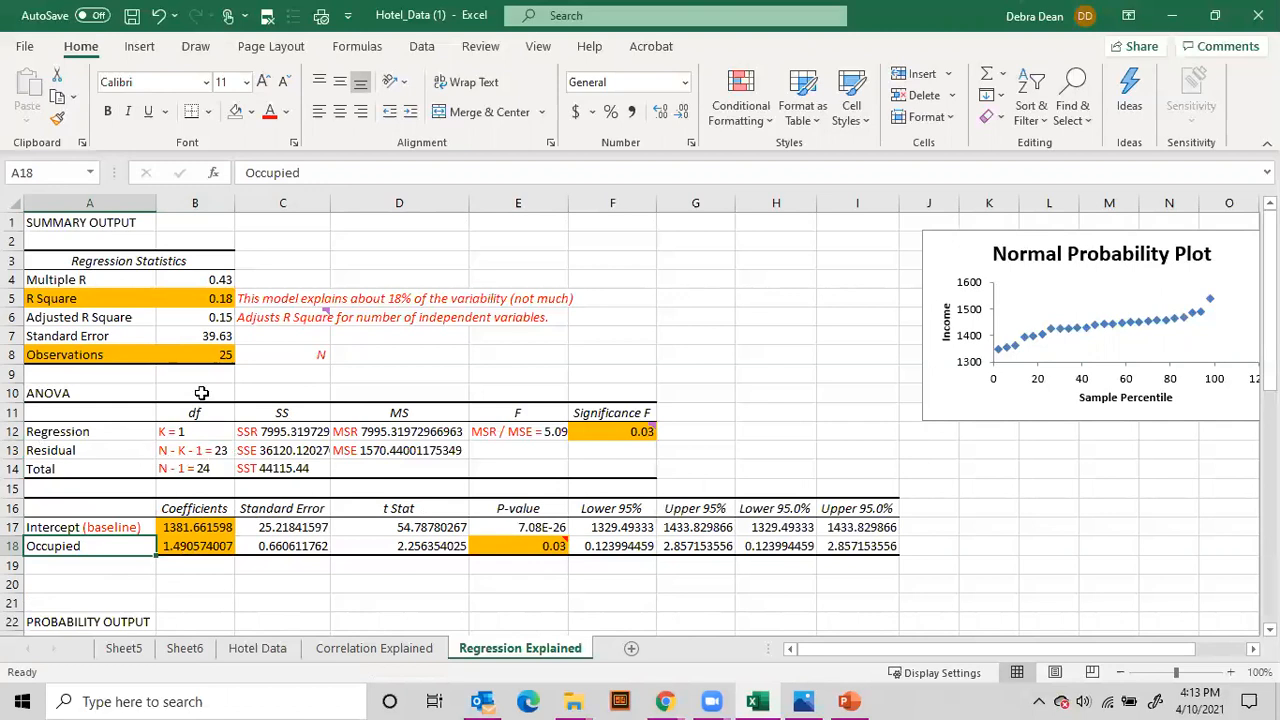
{"action": "left_click", "coordinate": [188, 354]}
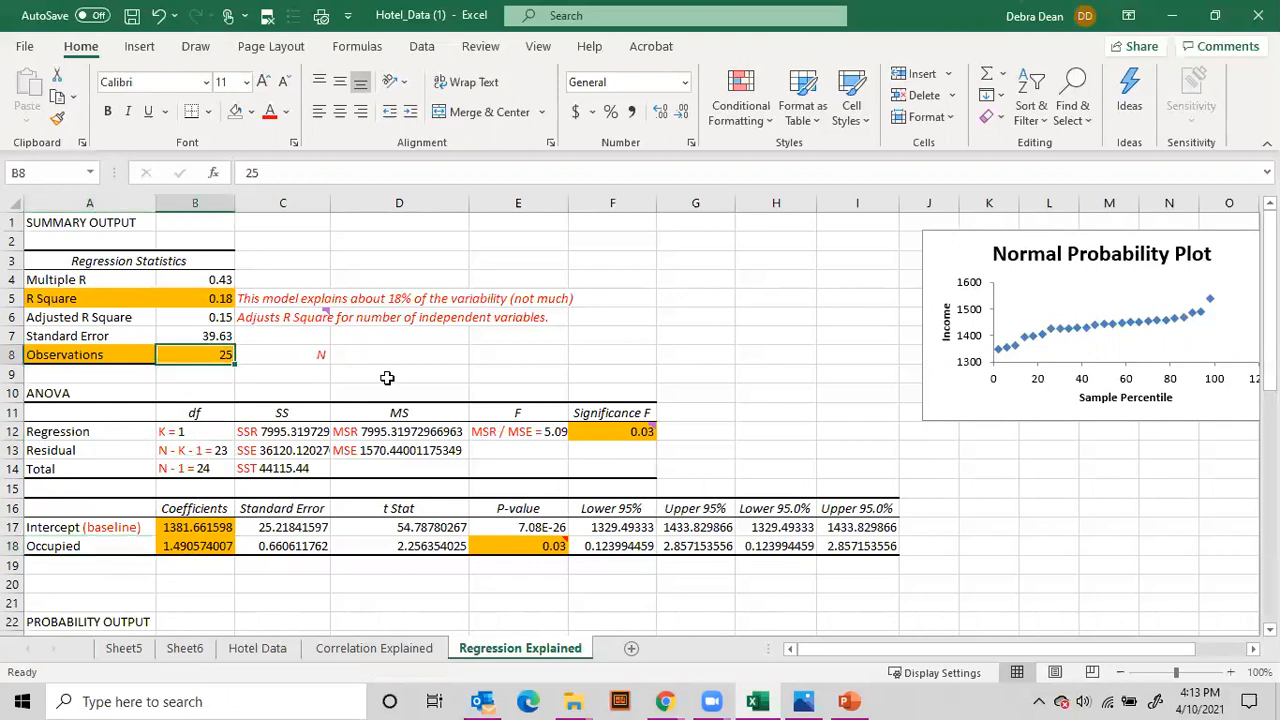
{"action": "left_click", "coordinate": [164, 433]}
{"action": "left_click", "coordinate": [188, 453]}
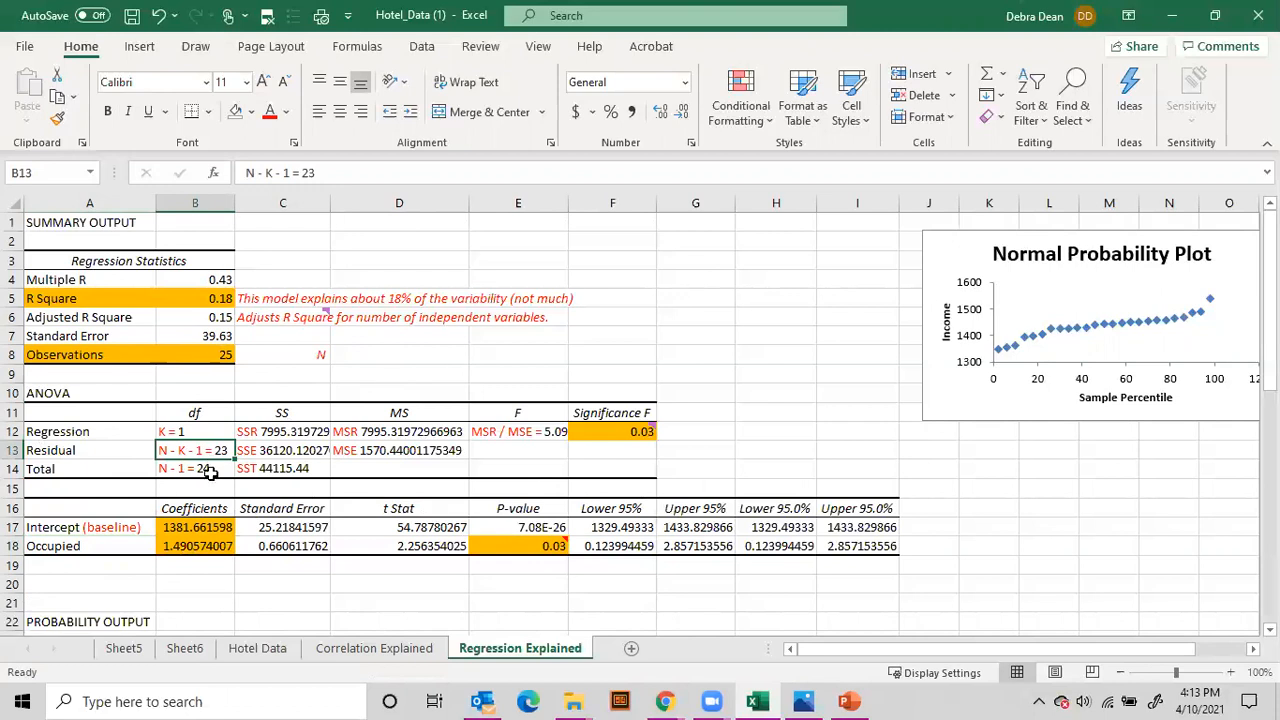
{"action": "left_click", "coordinate": [204, 472]}
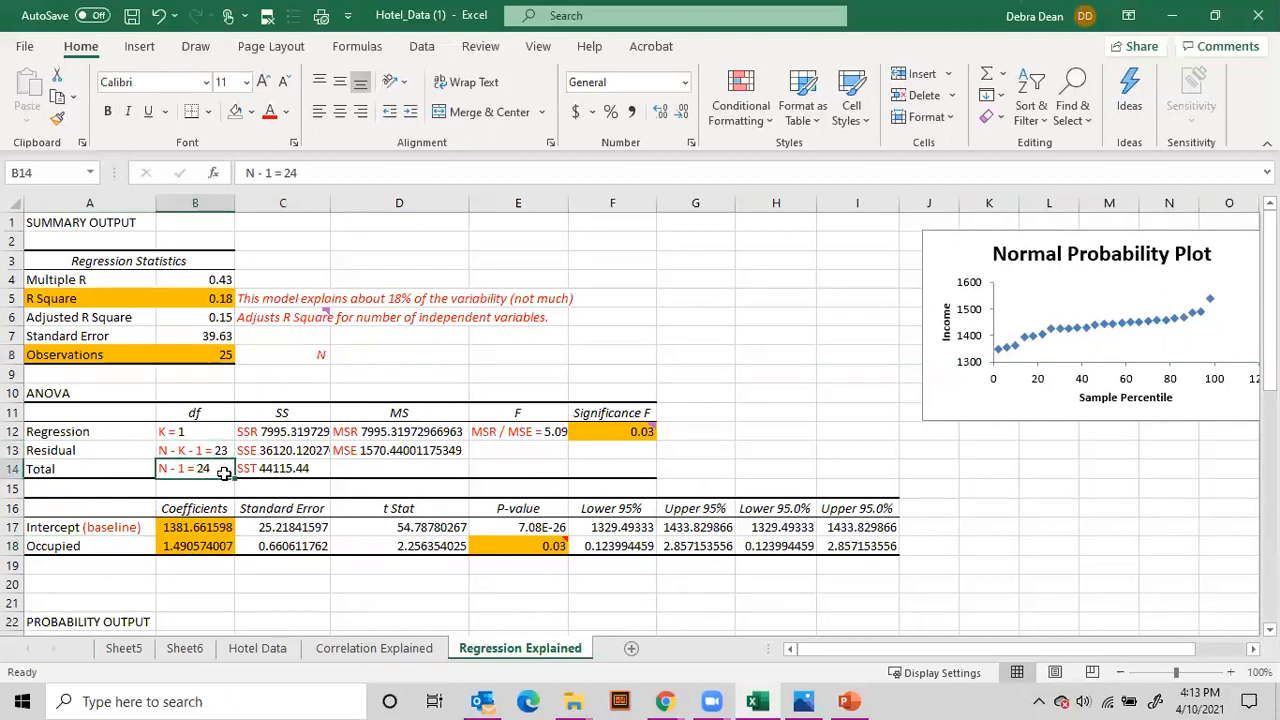
{"action": "left_click", "coordinate": [214, 358]}
{"action": "left_click", "coordinate": [175, 470]}
Step: Inspect the regression sum of squares in C12 and the comments on Significance F in F12 and the Occupied P-value in E18
{"action": "left_click", "coordinate": [298, 432]}
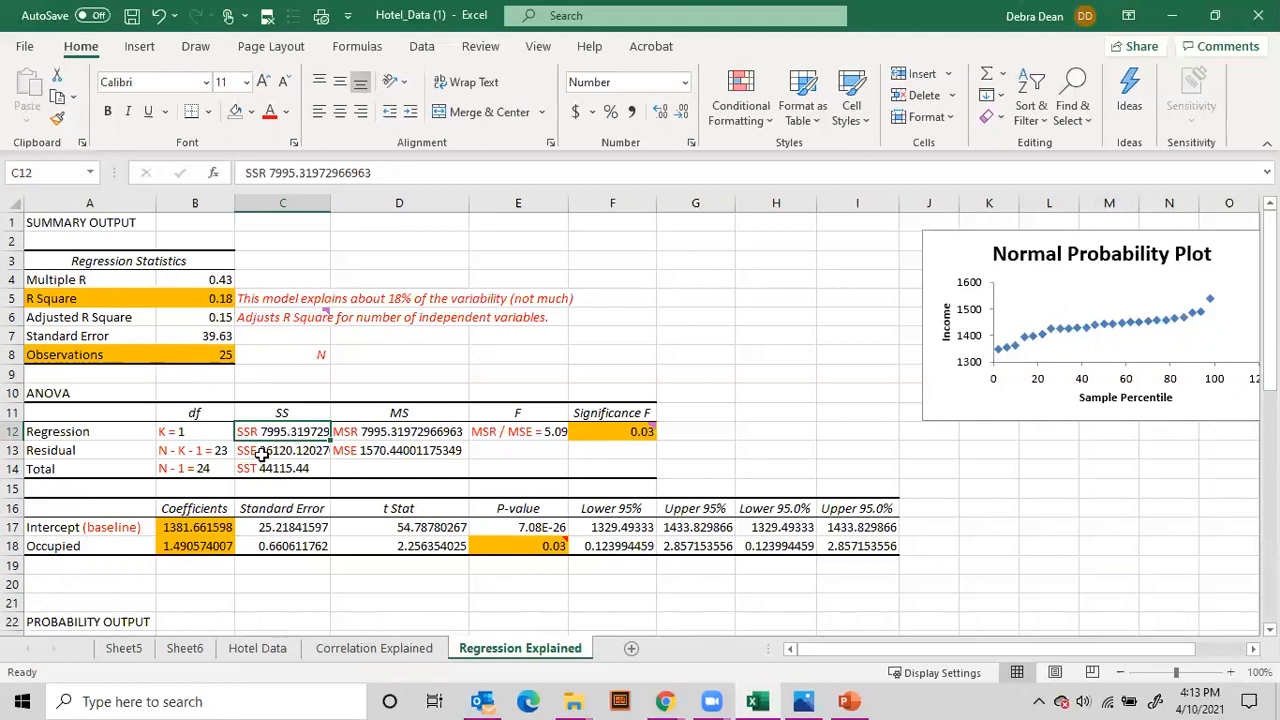
{"action": "left_click", "coordinate": [612, 435]}
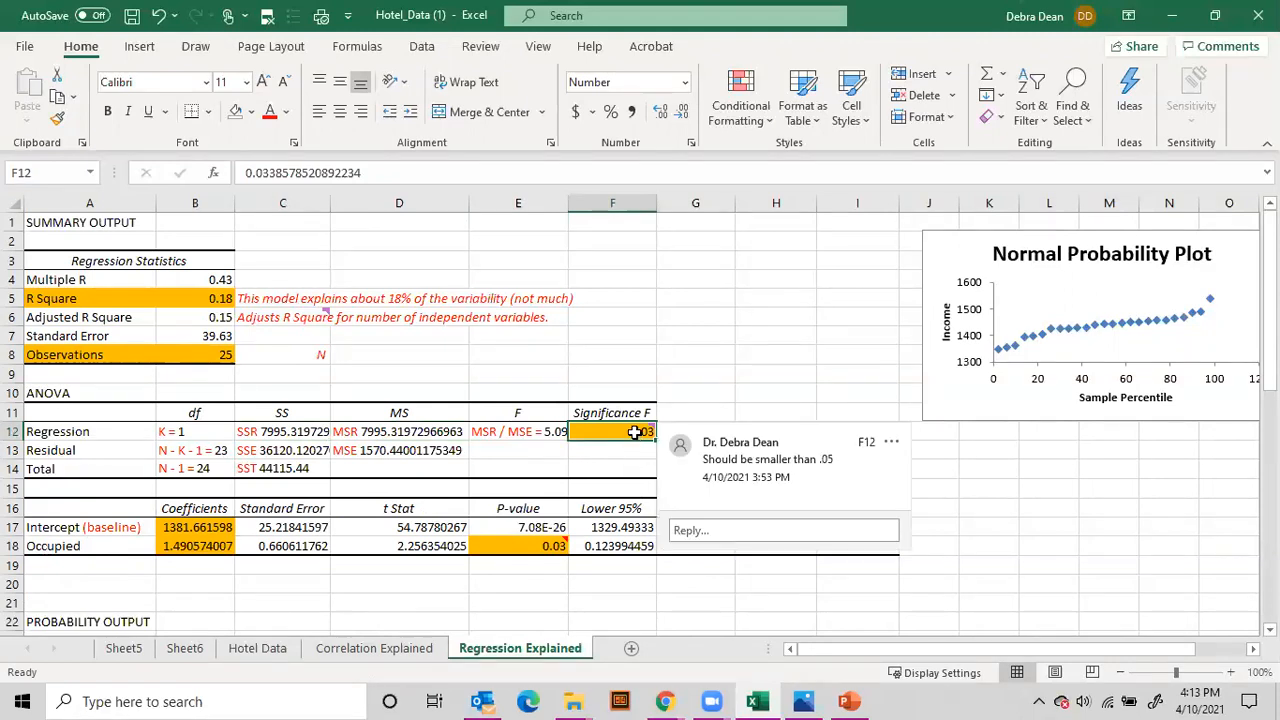
{"action": "mouse_move", "coordinate": [530, 553]}
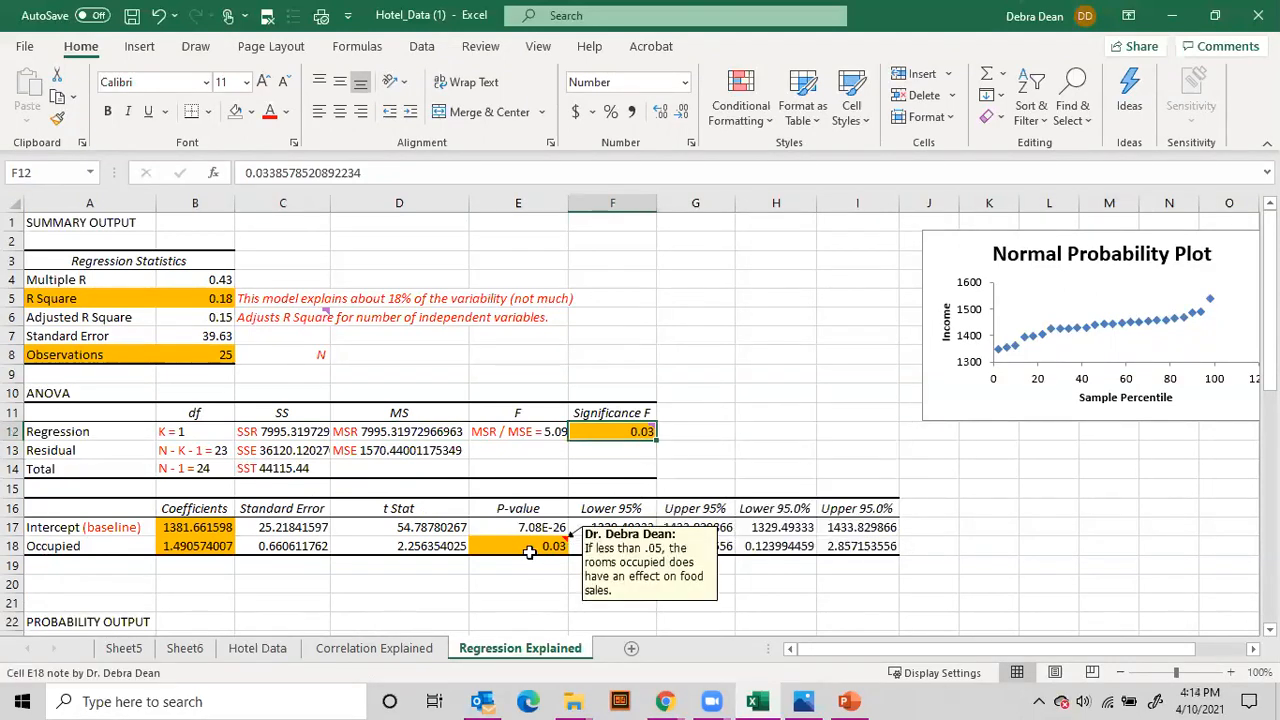